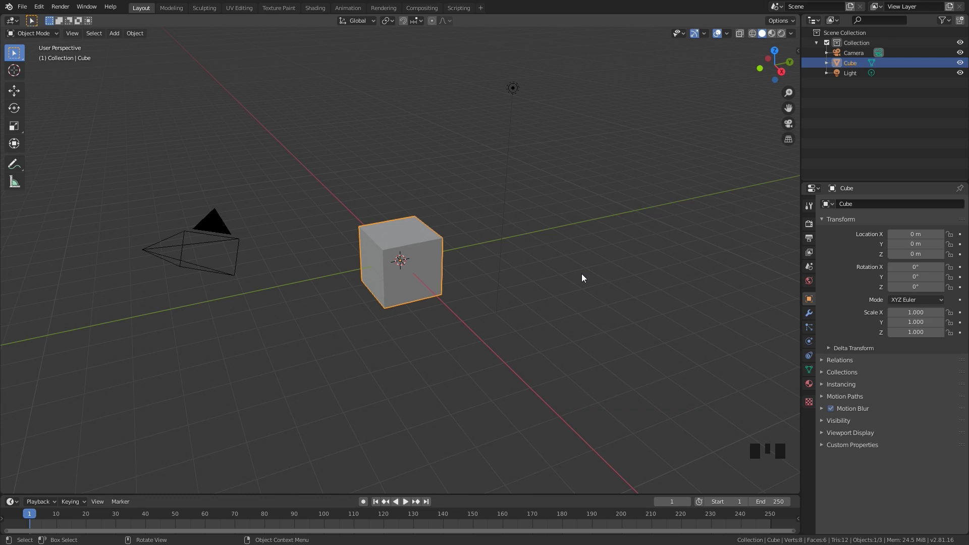
# - Delete the default cube so only the camera and light remain, with the Add > Mesh list showing
pyautogui.moveTo(350, 236); pyautogui.dragTo(423, 240, button='middle')
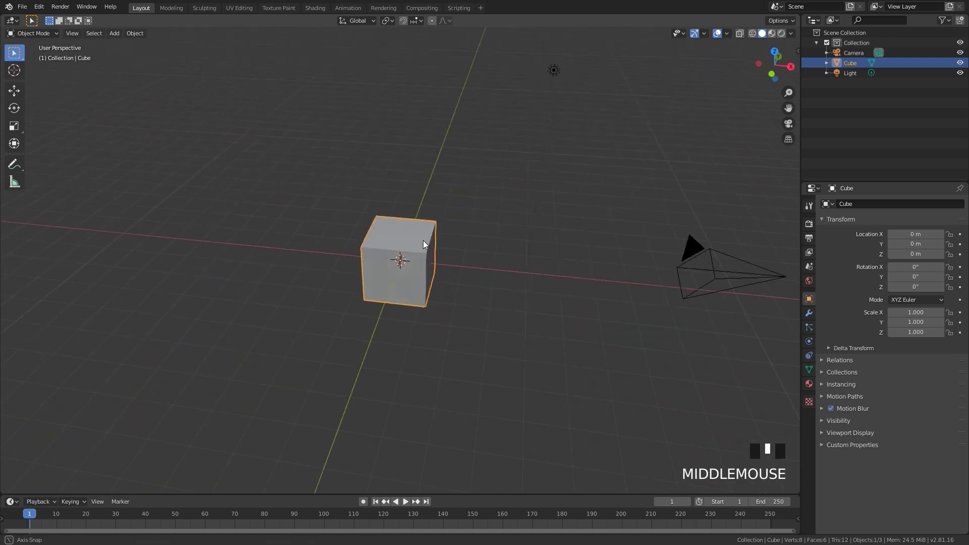
pyautogui.press('x')
pyautogui.click(434, 240)
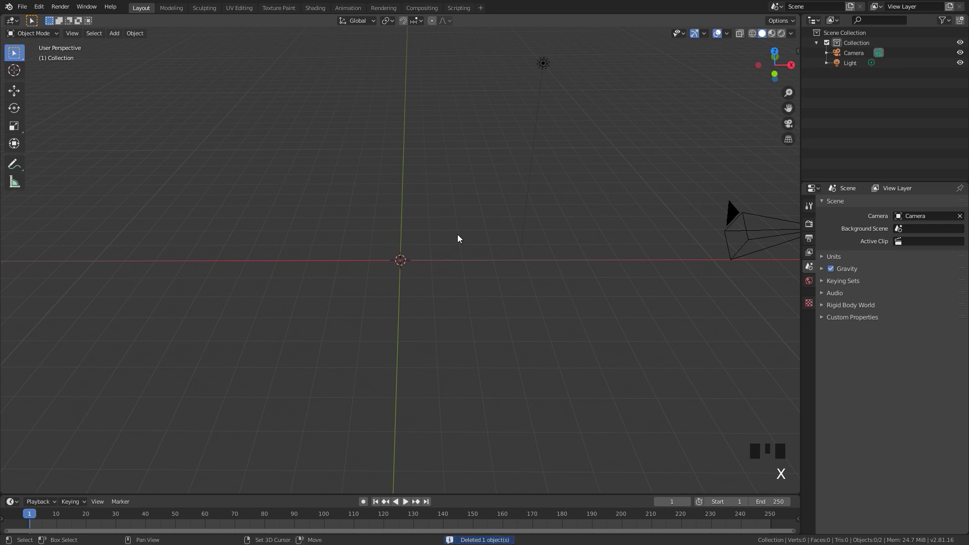
pyautogui.hotkey('shift', 'a')
pyautogui.moveTo(456, 236)
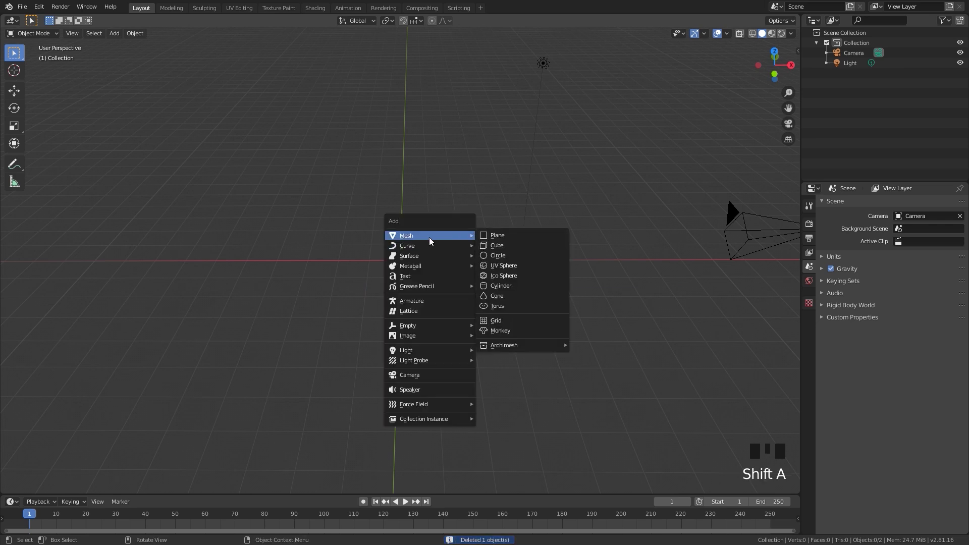
# - Add a circle mesh at the origin and fill it with a single face
pyautogui.click(496, 256)
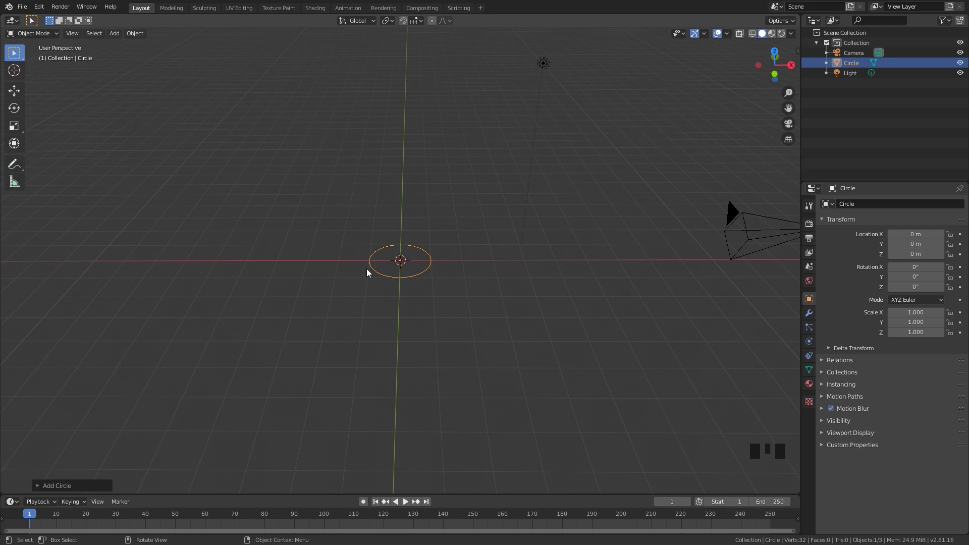
pyautogui.scroll(2, 429, 237)
pyautogui.scroll(1, 430, 268)
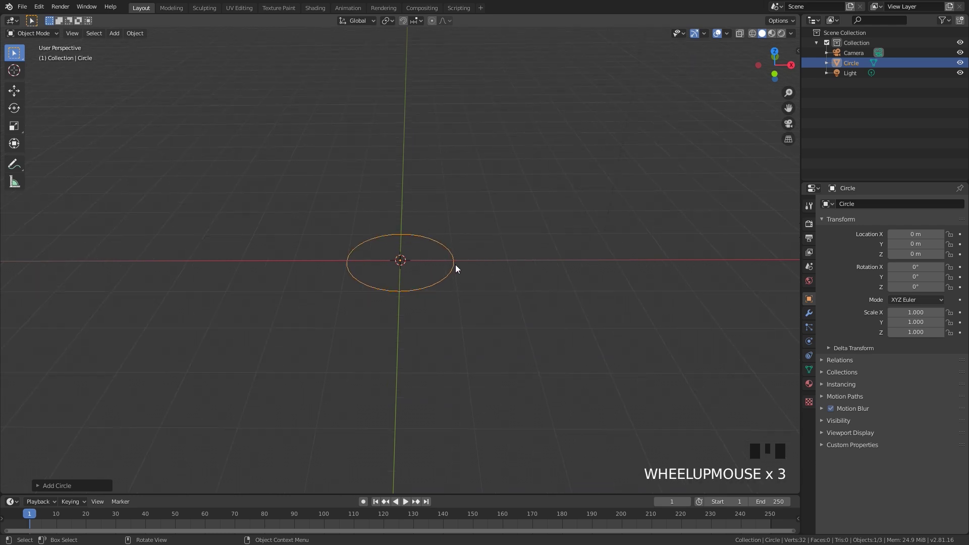
pyautogui.press('Tab')
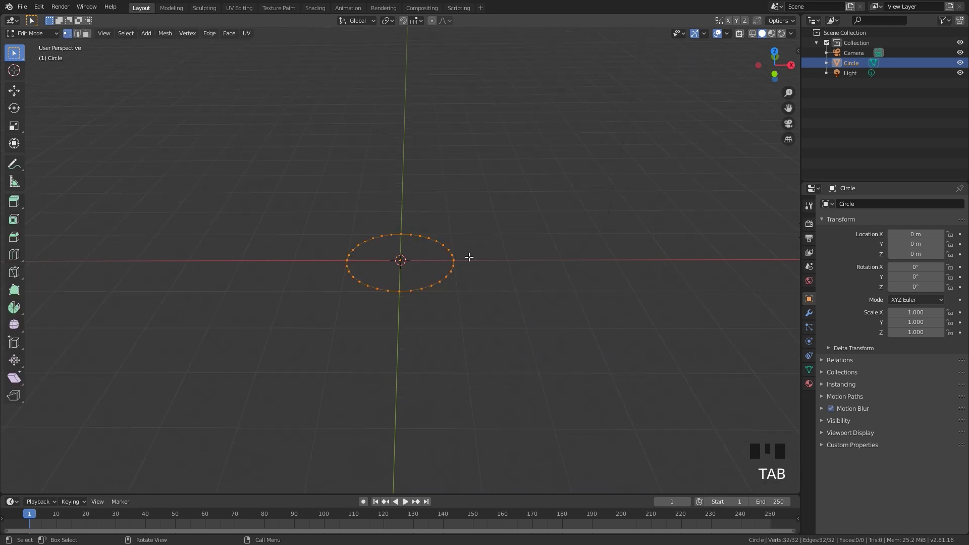
pyautogui.press('f')
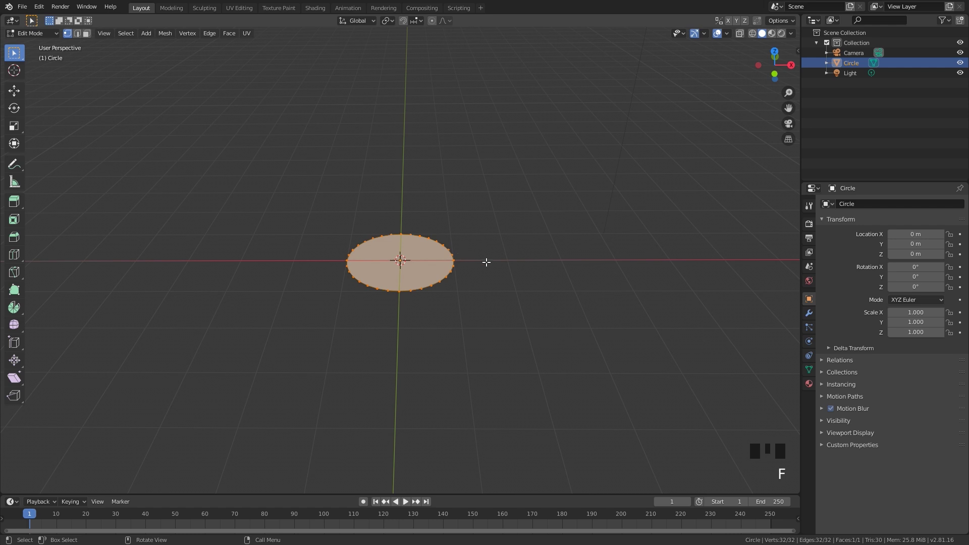
pyautogui.press('Tab')
# - Add a Quick Smoke domain around the circle and switch to front orthographic view
pyautogui.click(138, 34)
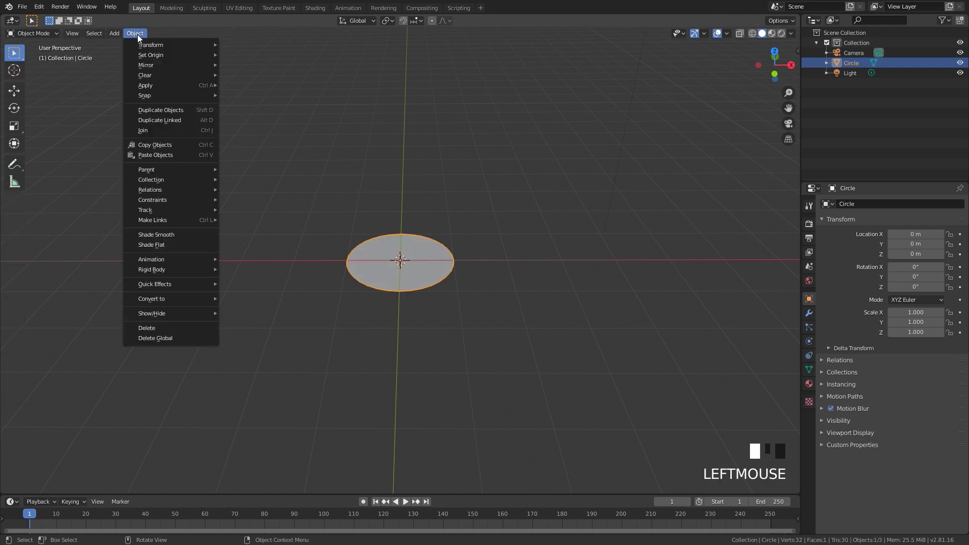
pyautogui.moveTo(171, 285)
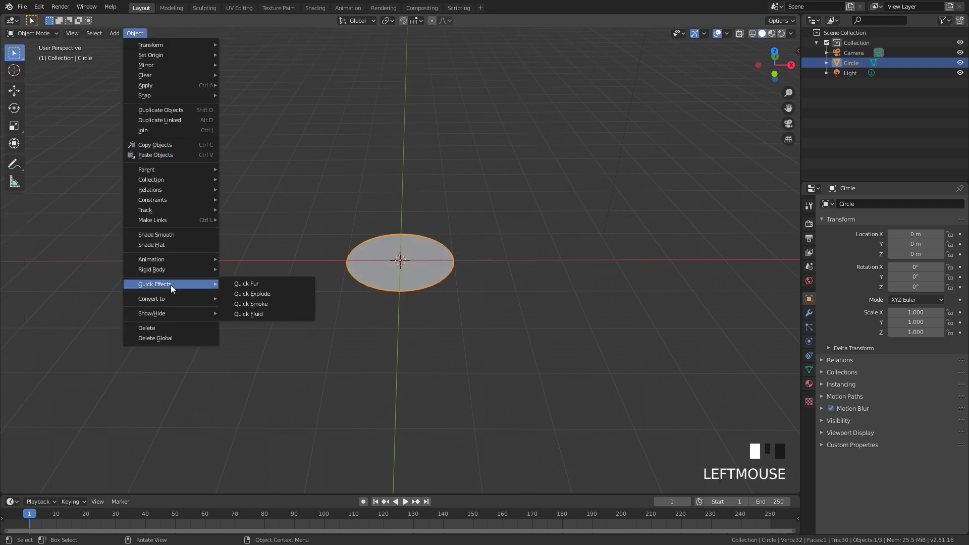
pyautogui.click(263, 303)
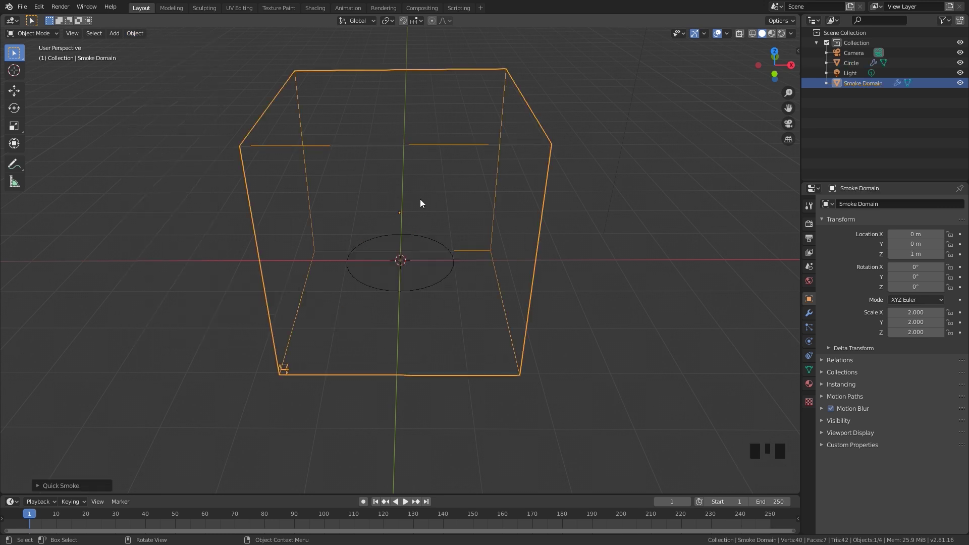
pyautogui.scroll(-2, 421, 203)
pyautogui.moveTo(430, 231); pyautogui.dragTo(360, 153, button='middle')
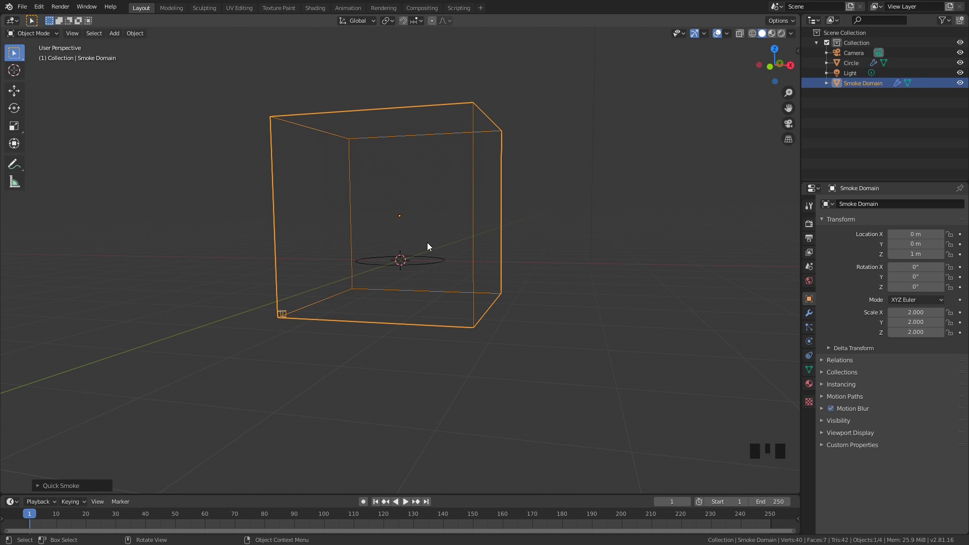
pyautogui.press('KP_1')
pyautogui.scroll(3, 401, 238)
pyautogui.keyDown('shift'); pyautogui.moveTo(467, 194); pyautogui.dragTo(465, 264, button='middle'); pyautogui.keyUp('shift')
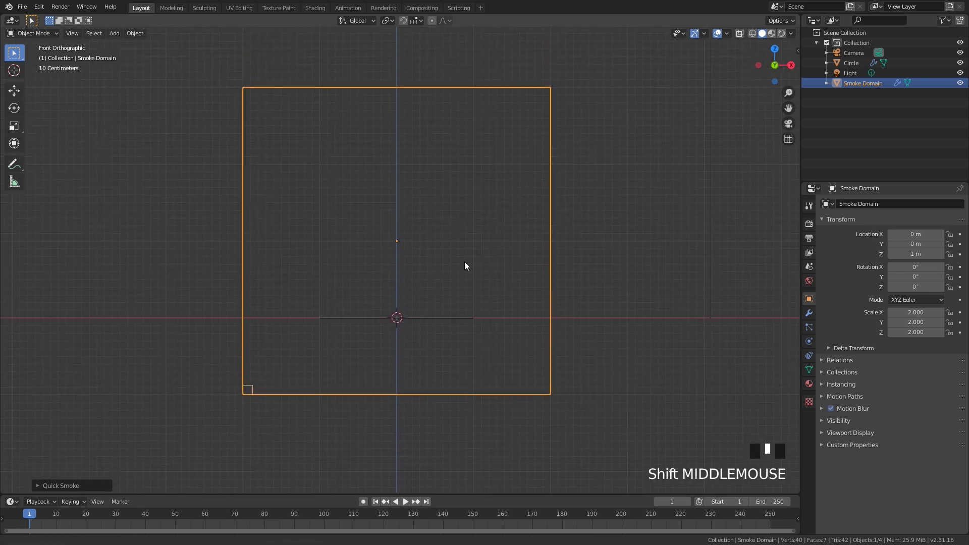
pyautogui.keyDown('shift'); pyautogui.scroll(2, 465, 264); pyautogui.keyUp('shift')
# - Scale the domain to 2.571, stretch Z to 3.767, and raise it to Z 3.5177 m
pyautogui.press('s')
pyautogui.click(554, 252)
pyautogui.scroll(-3, 539, 282)
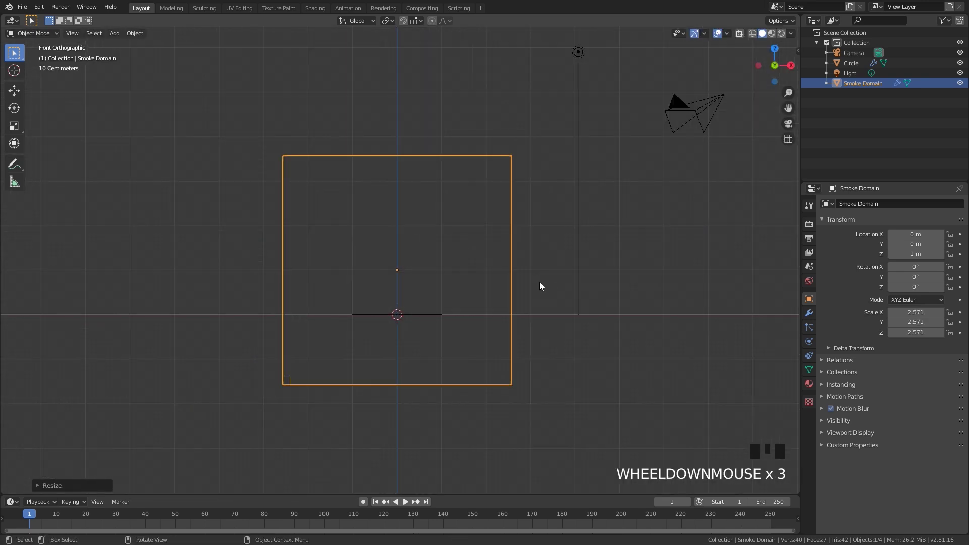
pyautogui.press('s')
pyautogui.press('z')
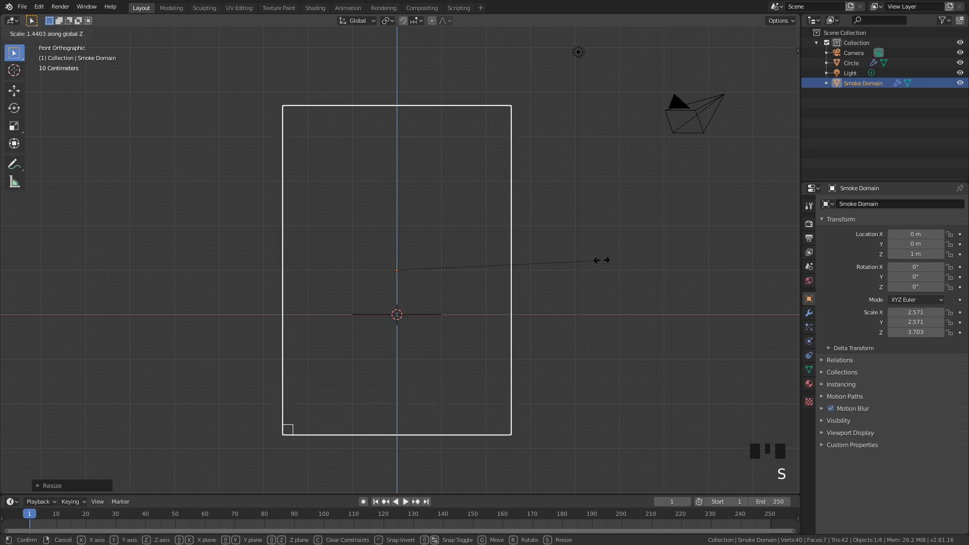
pyautogui.click(599, 262)
pyautogui.press('g')
pyautogui.press('z')
pyautogui.click(566, 166)
pyautogui.scroll(-1, 453, 196)
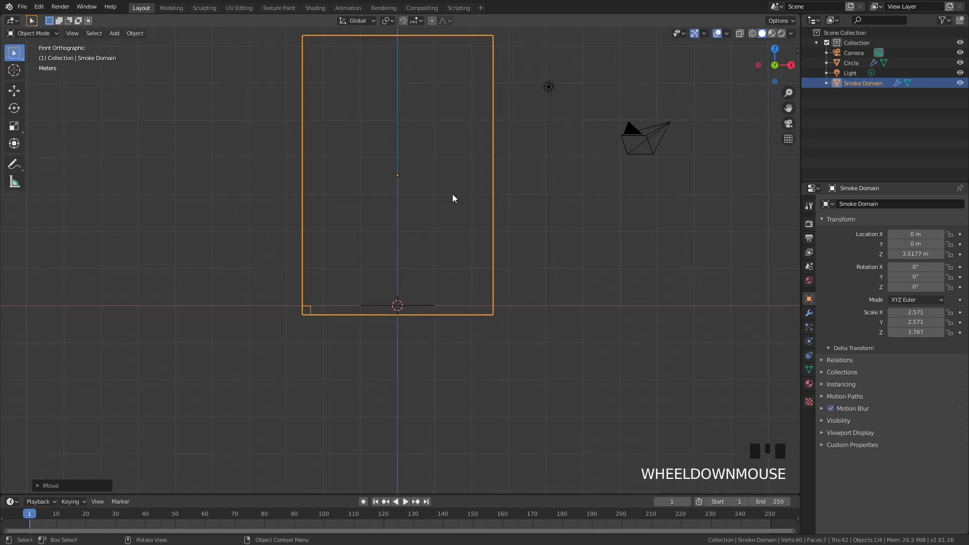
pyautogui.keyDown('shift'); pyautogui.moveTo(453, 197); pyautogui.dragTo(426, 262, button='middle'); pyautogui.keyUp('shift')
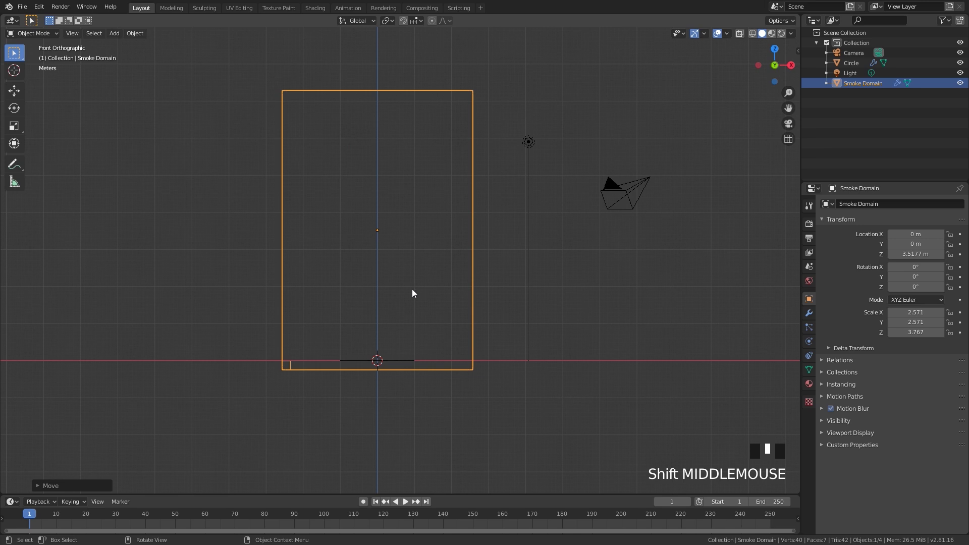
# - Select the circle and set its smoke flow type to Fire
pyautogui.click(396, 360)
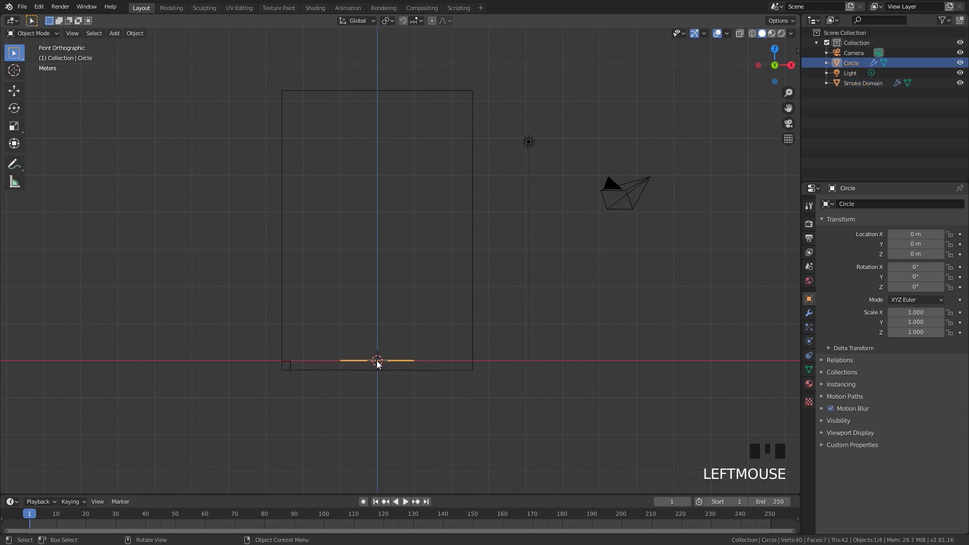
pyautogui.click(809, 342)
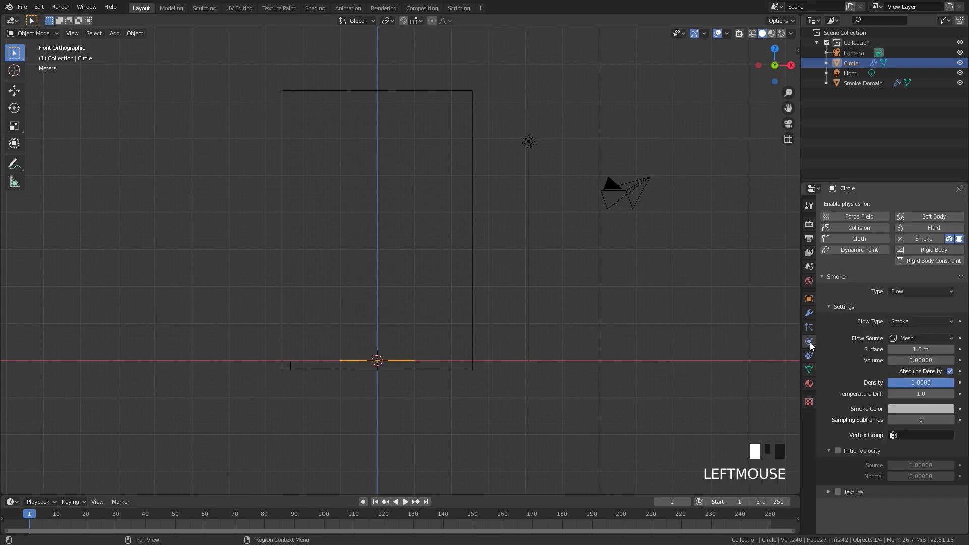
pyautogui.click(903, 321)
pyautogui.click(901, 368)
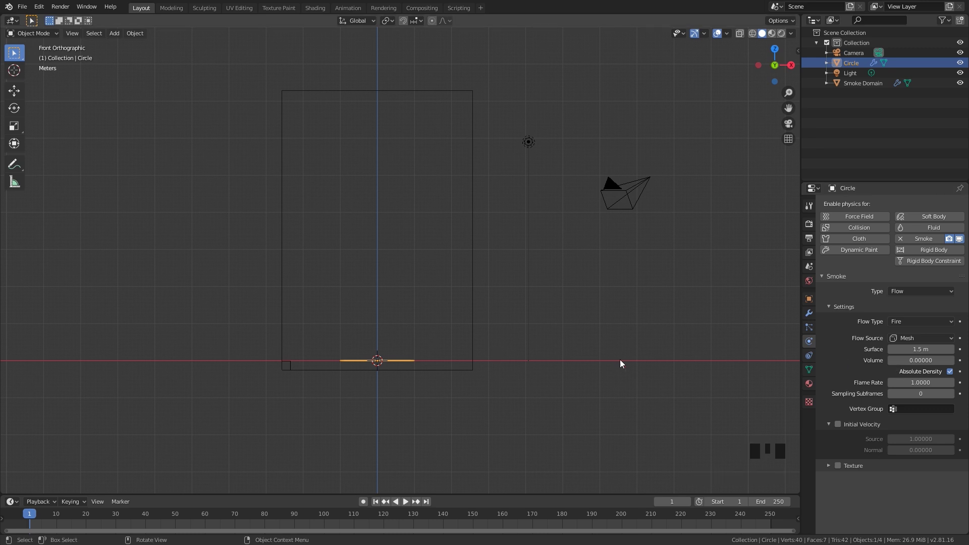
pyautogui.click(910, 319)
pyautogui.click(911, 345)
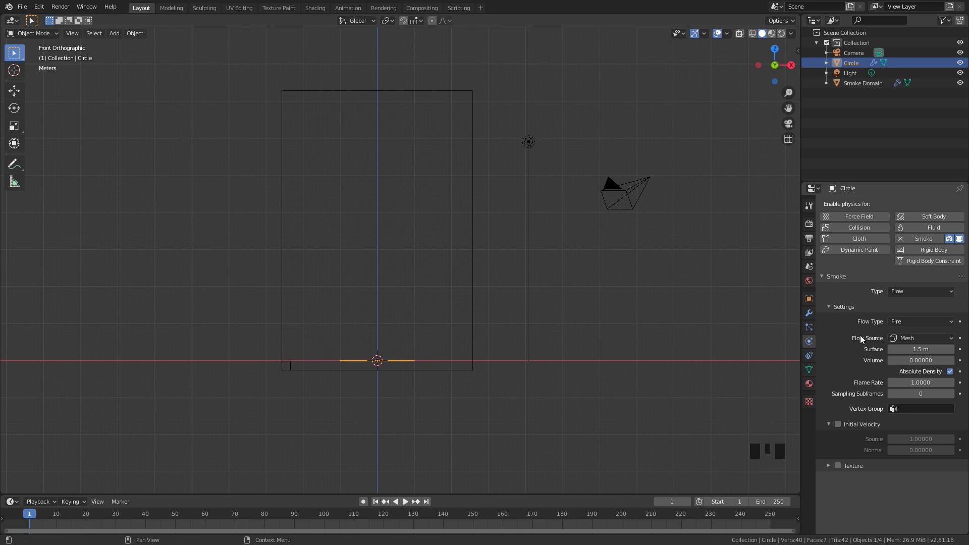
# - Set the flow surface distance to 1 m and enable Texture
pyautogui.click(892, 349)
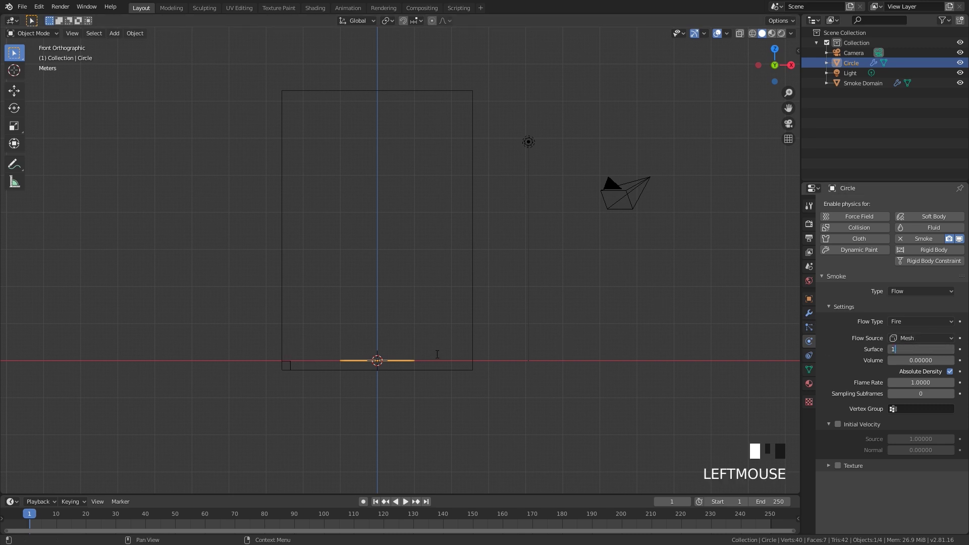
pyautogui.scroll(1, 352, 374)
pyautogui.scroll(1, 328, 384)
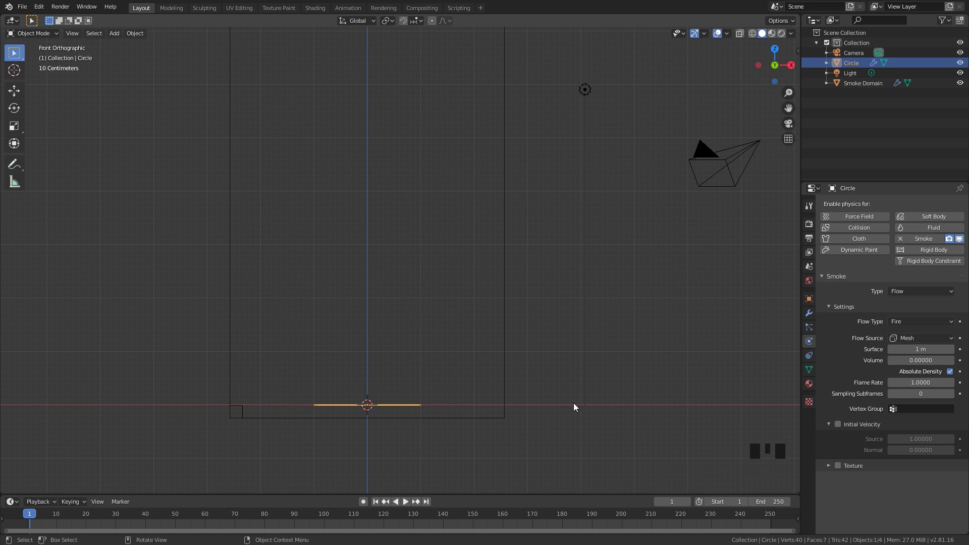
pyautogui.click(838, 466)
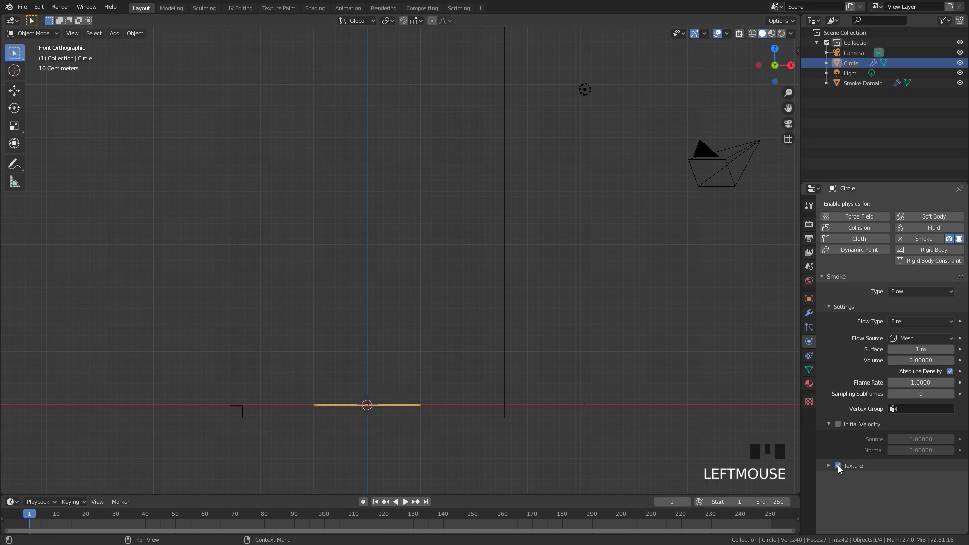
pyautogui.click(853, 465)
pyautogui.scroll(-2, 863, 430)
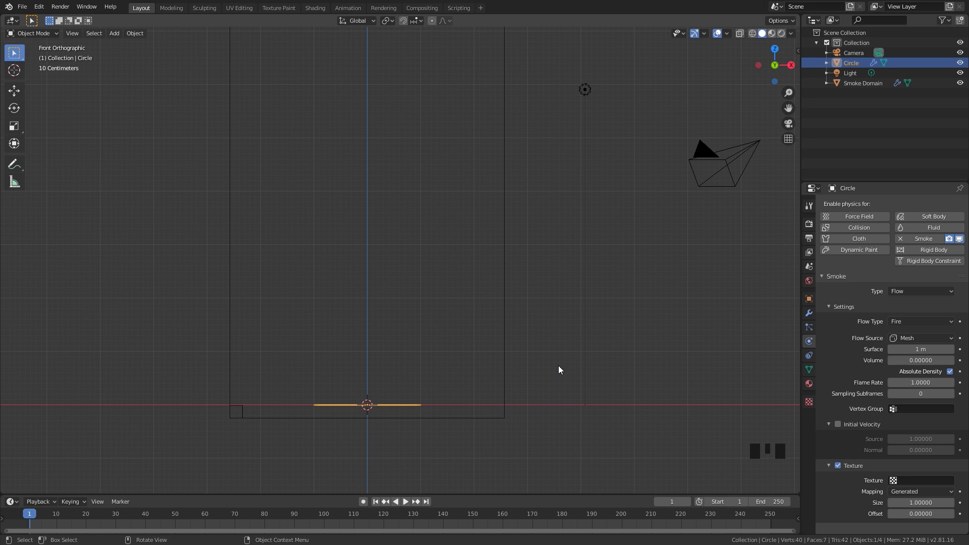
# - Create a new Clouds texture with a size of 0.1
pyautogui.click(809, 402)
pyautogui.click(887, 219)
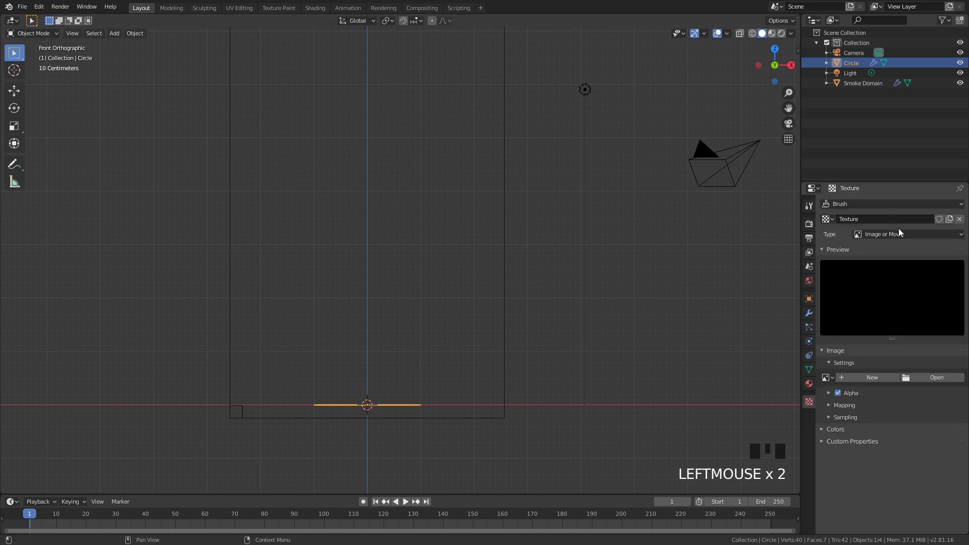
pyautogui.click(895, 234)
pyautogui.click(874, 268)
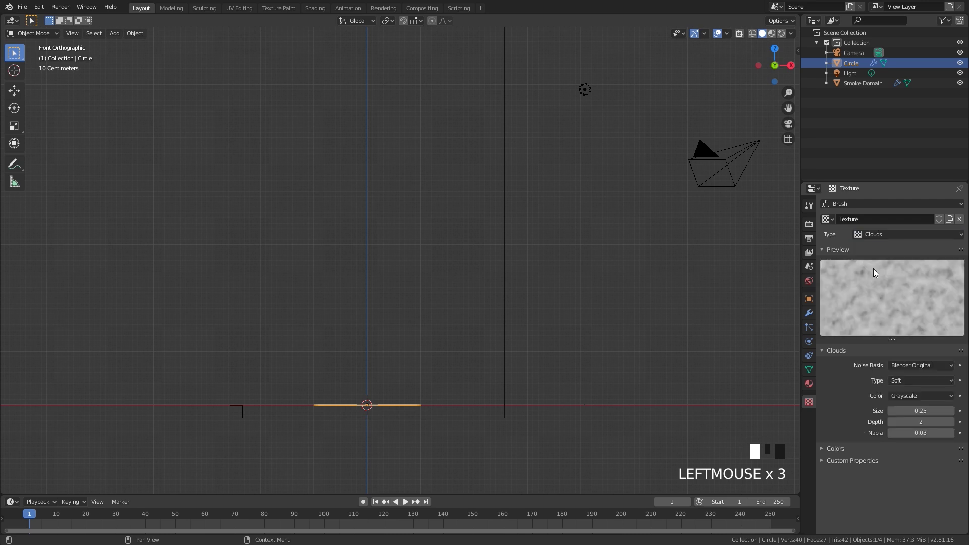
pyautogui.click(913, 411)
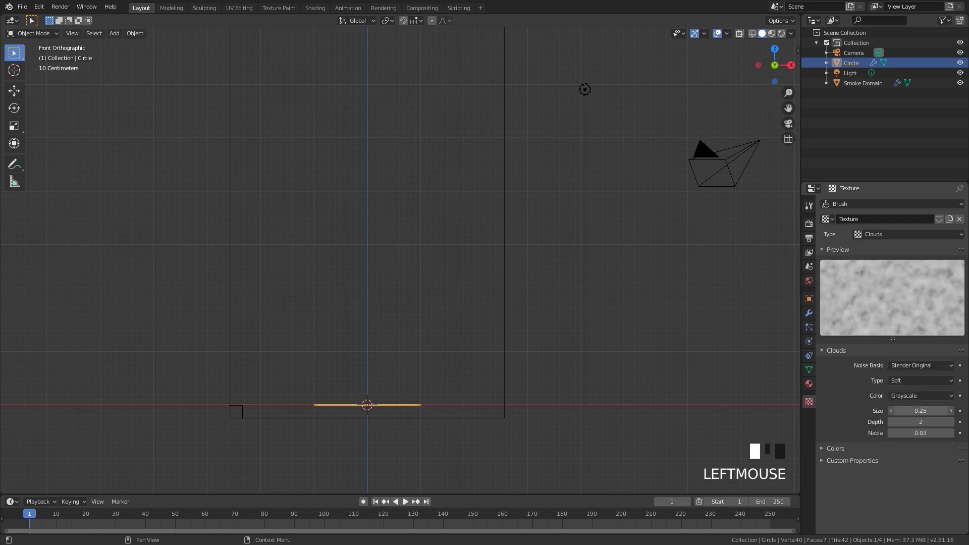
pyautogui.write('0.1')
pyautogui.press('Return')
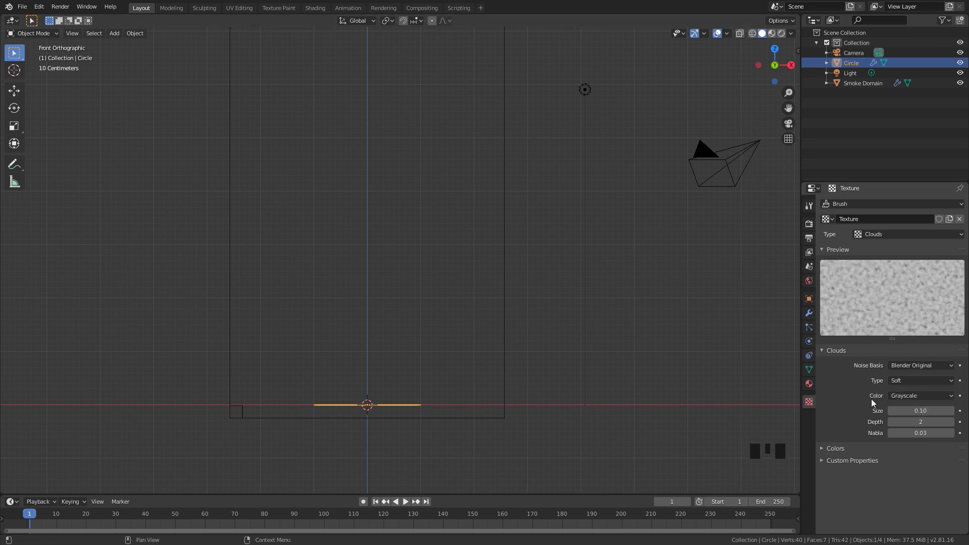
# - Raise the clouds texture contrast from 1.000 to 5.000
pyautogui.click(836, 448)
pyautogui.scroll(-4, 836, 448)
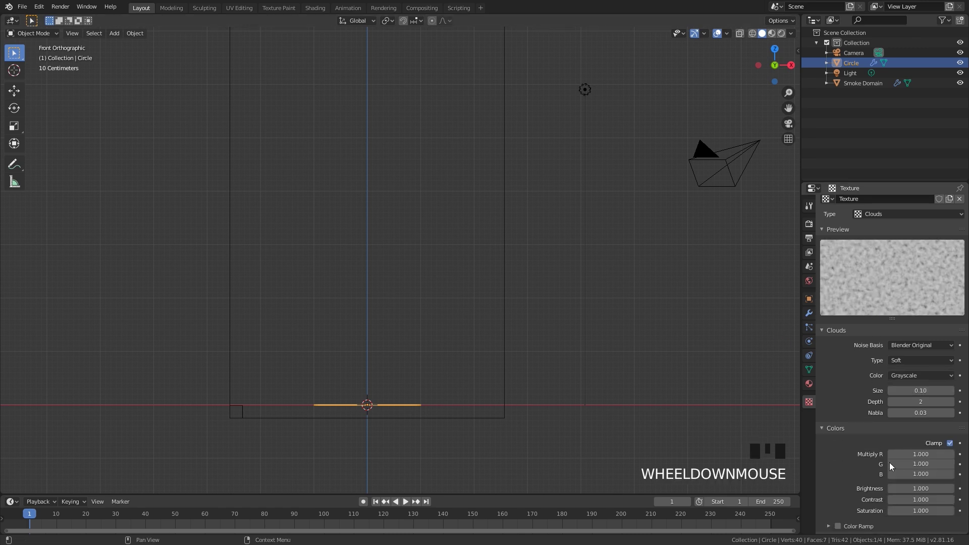
pyautogui.click(921, 489)
pyautogui.moveTo(921, 489); pyautogui.dragTo(954, 489)
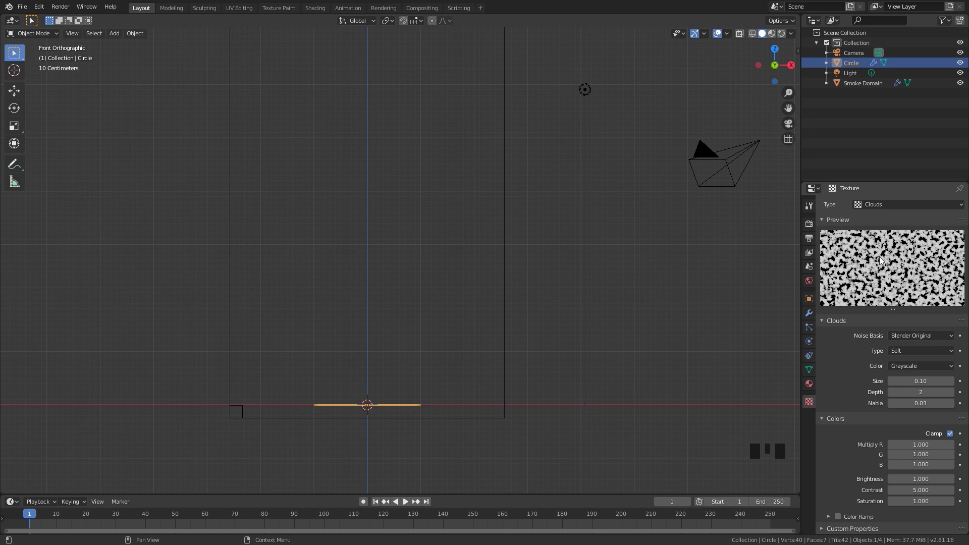
pyautogui.click(809, 341)
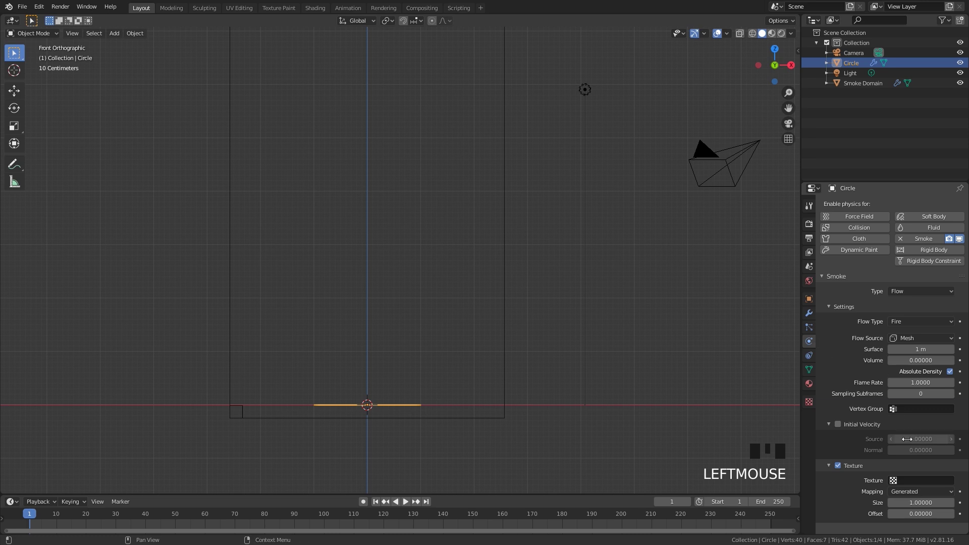
# - Use 'Texture' as the fire flow texture and keyframe Offset 0 at frame 1
pyautogui.doubleClick(931, 480)
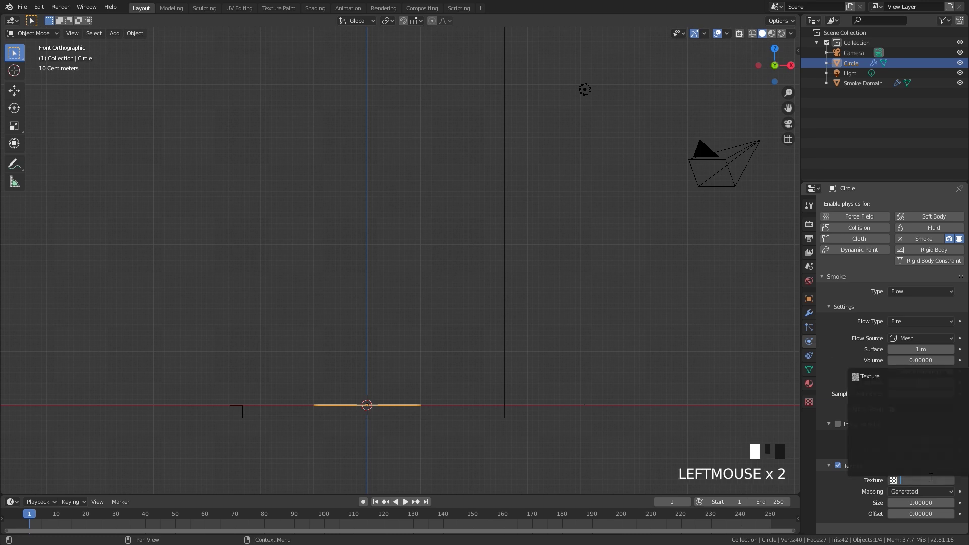
pyautogui.click(874, 376)
pyautogui.scroll(-3, 921, 502)
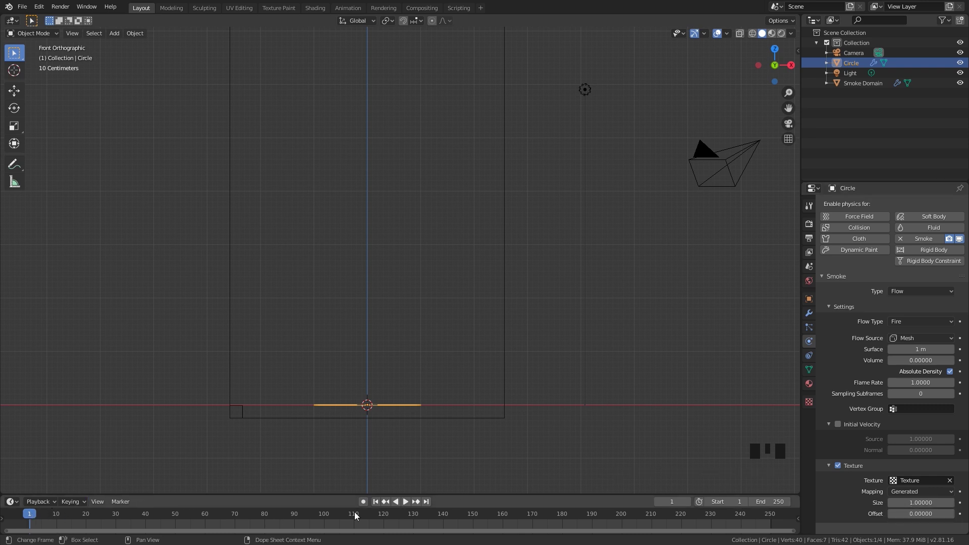
pyautogui.click(960, 513)
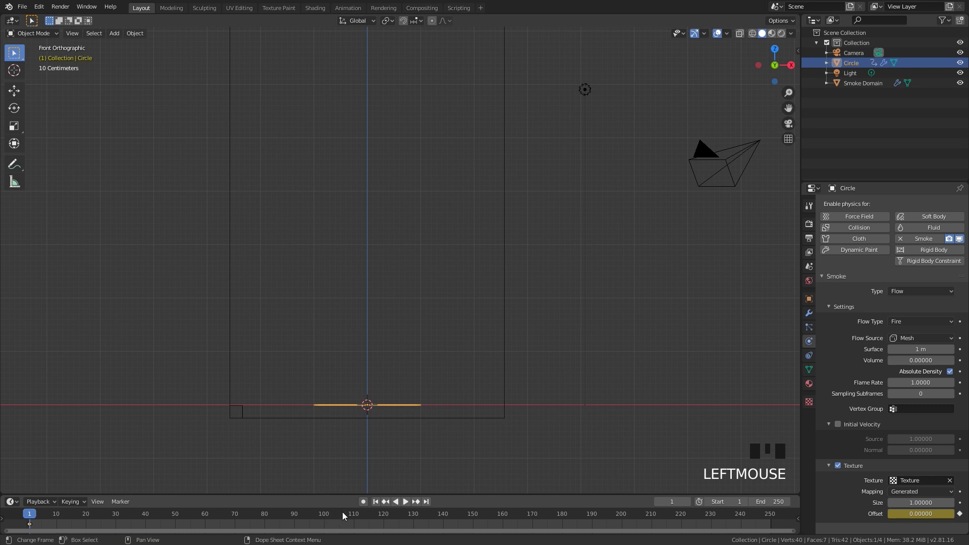
# - Keyframe Offset 0.6 at frame 120, preview the fire, and return to frame 1
pyautogui.moveTo(342, 511); pyautogui.dragTo(379, 514)
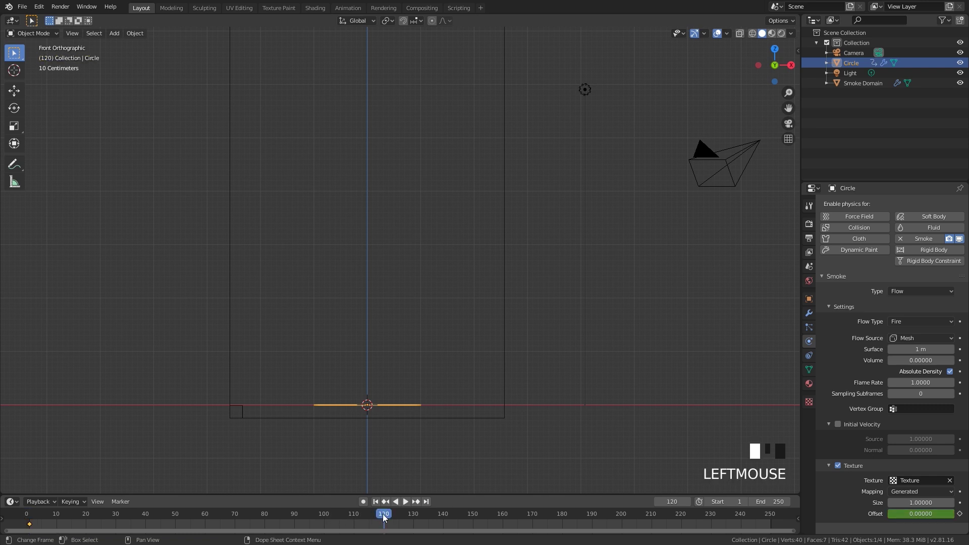
pyautogui.click(908, 514)
pyautogui.write('0.0')
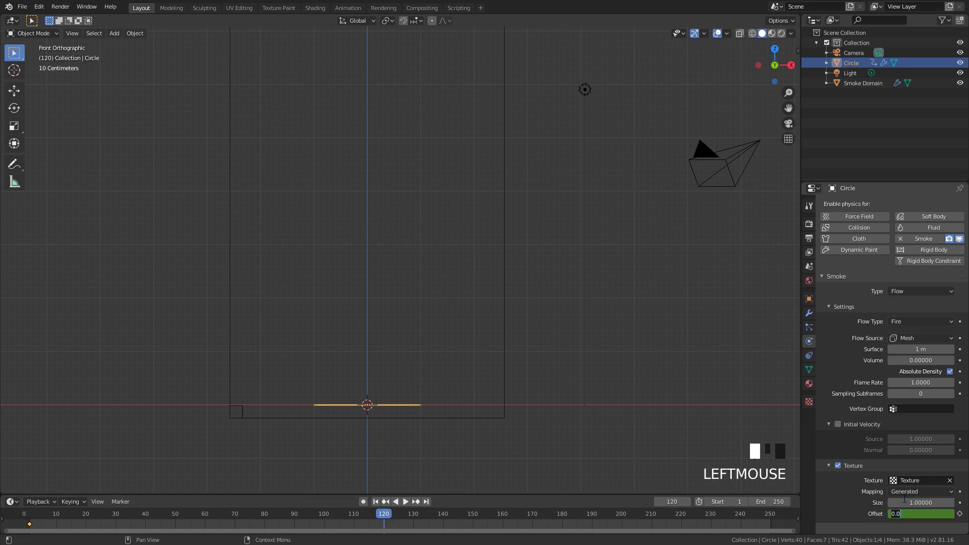
pyautogui.press('BackSpace')
pyautogui.write('6')
pyautogui.press('Return')
pyautogui.click(960, 514)
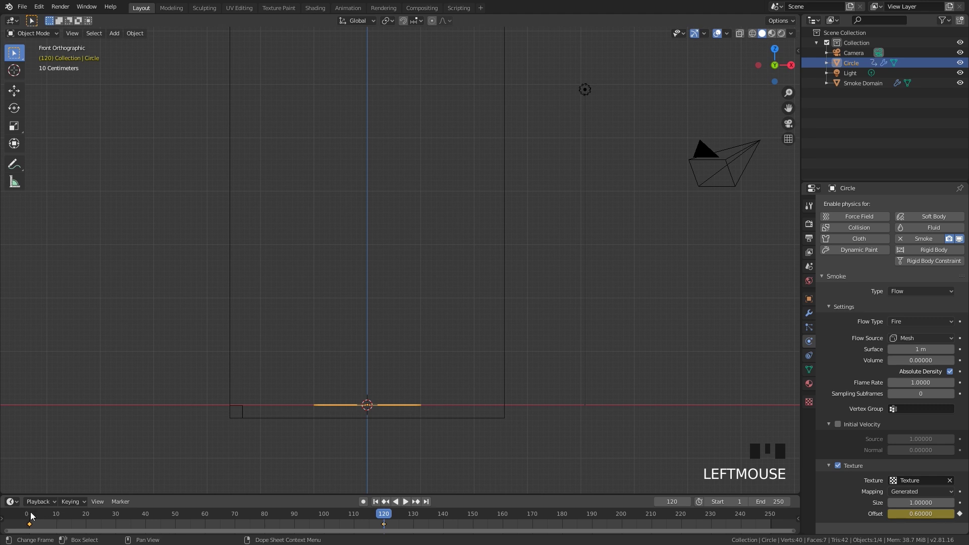
pyautogui.moveTo(31, 515); pyautogui.dragTo(371, 516)
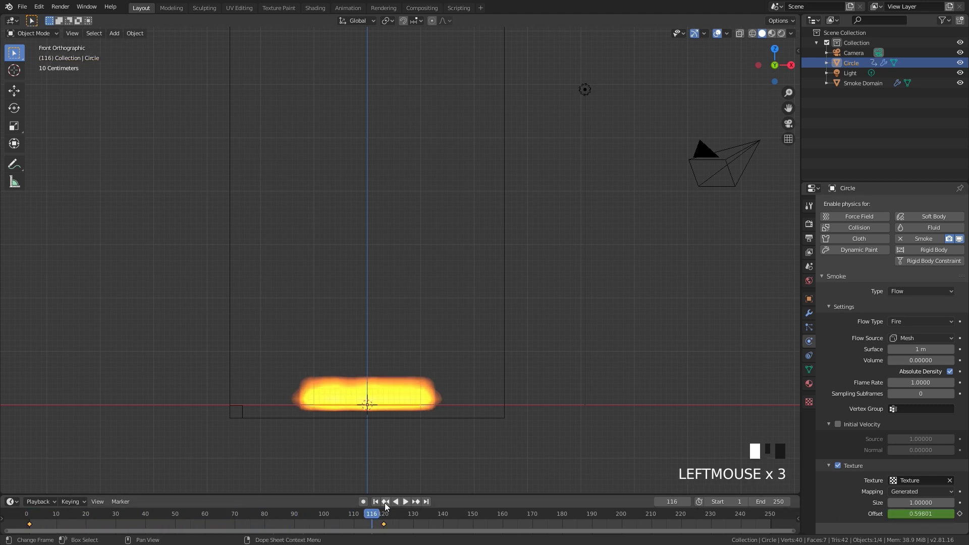
pyautogui.click(385, 503)
# - Select the Smoke Domain, enable Adaptive Domain, and set 64 resolution divisions
pyautogui.click(505, 239)
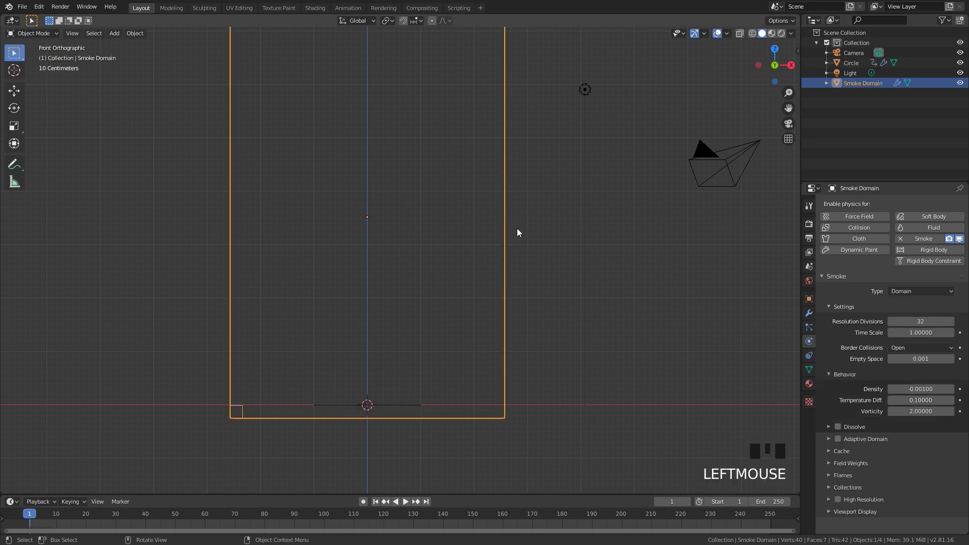
pyautogui.scroll(-2, 882, 422)
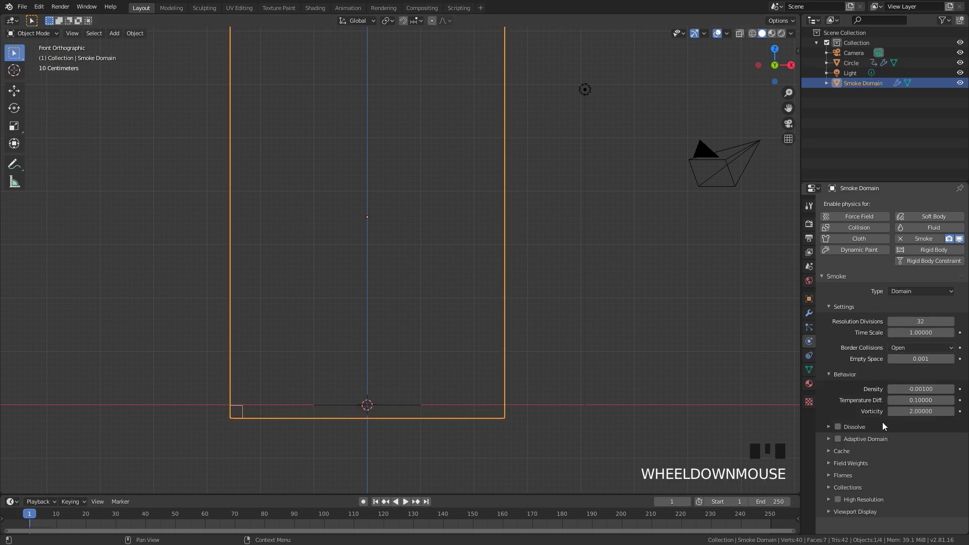
pyautogui.click(838, 438)
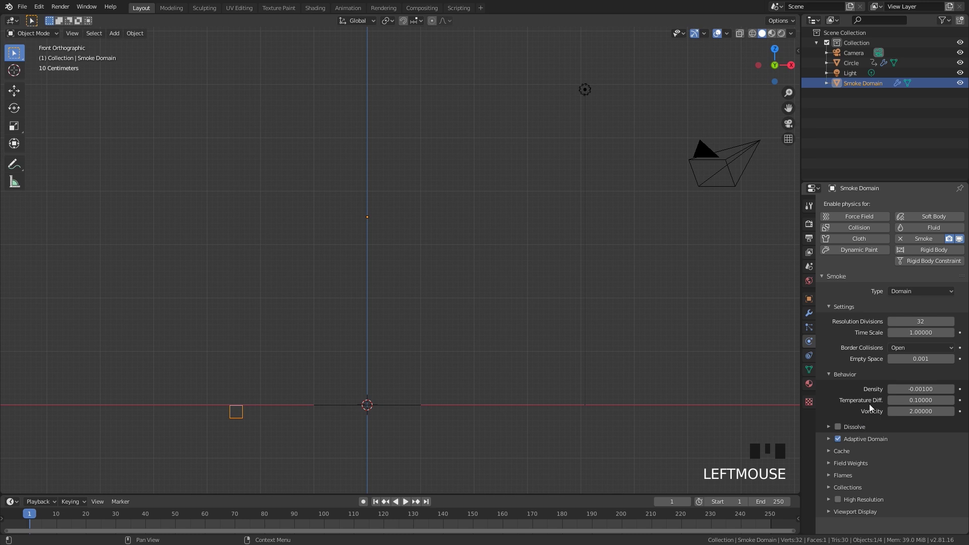
pyautogui.doubleClick(921, 321)
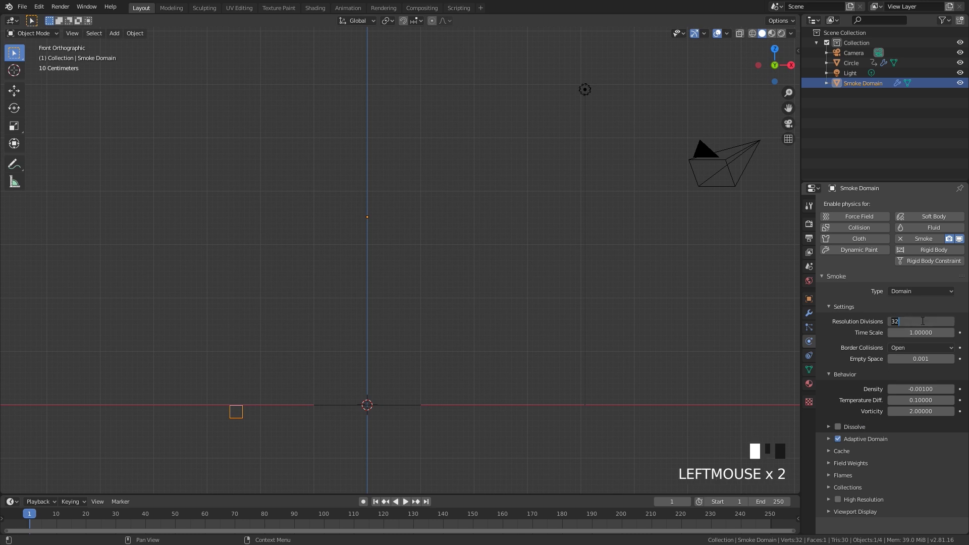
pyautogui.write('64')
pyautogui.press('Return')
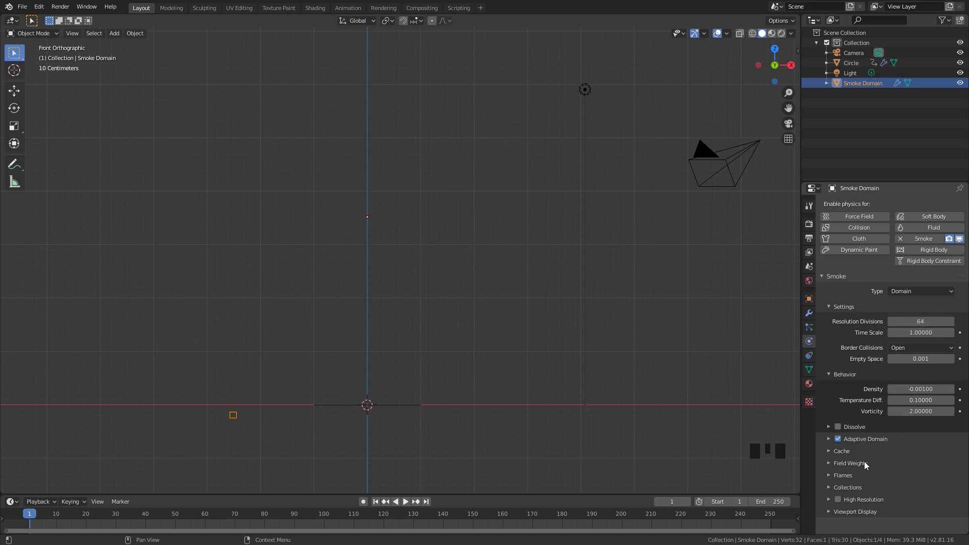
# - Enable High Resolution and set the flame Reaction Speed to 0.6
pyautogui.scroll(-2, 861, 483)
pyautogui.click(837, 500)
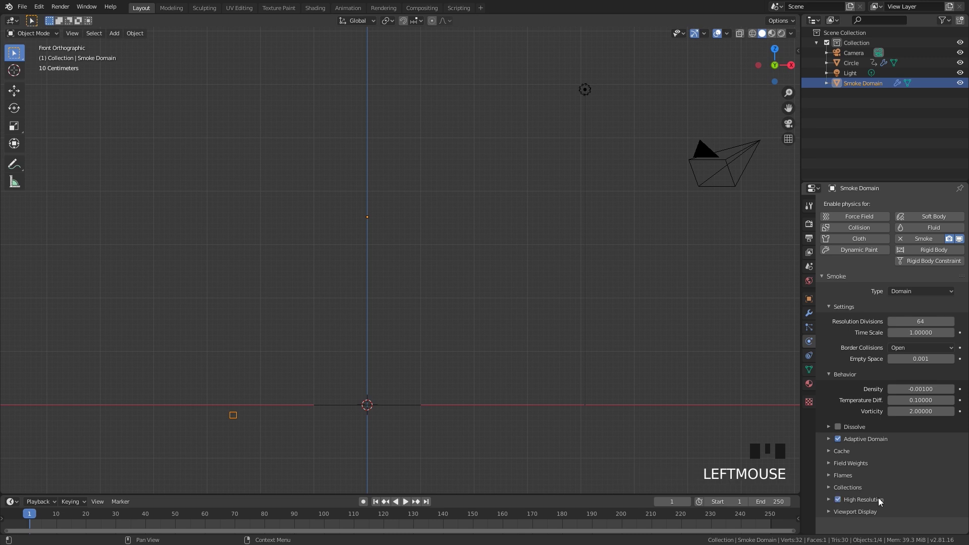
pyautogui.click(879, 499)
pyautogui.scroll(-1, 933, 502)
pyautogui.scroll(-2, 934, 502)
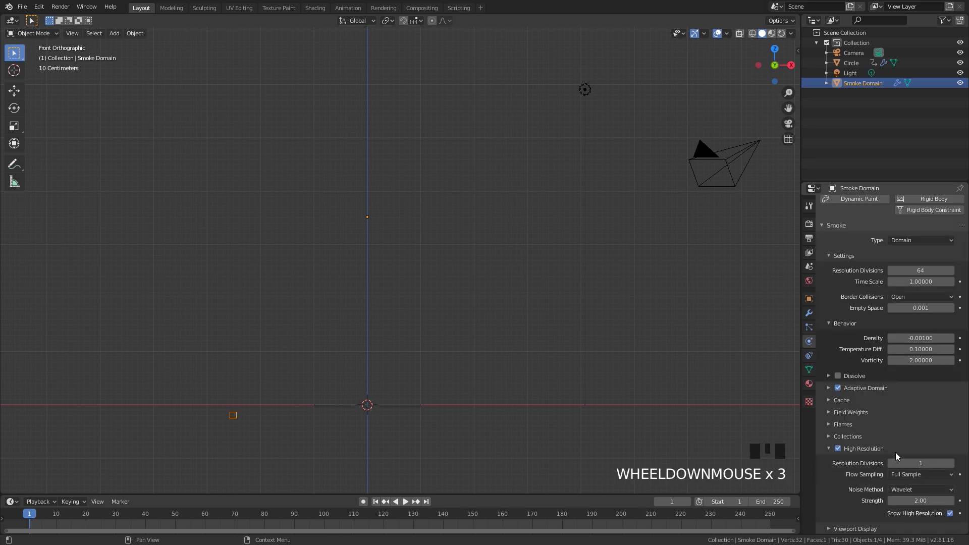
pyautogui.click(841, 423)
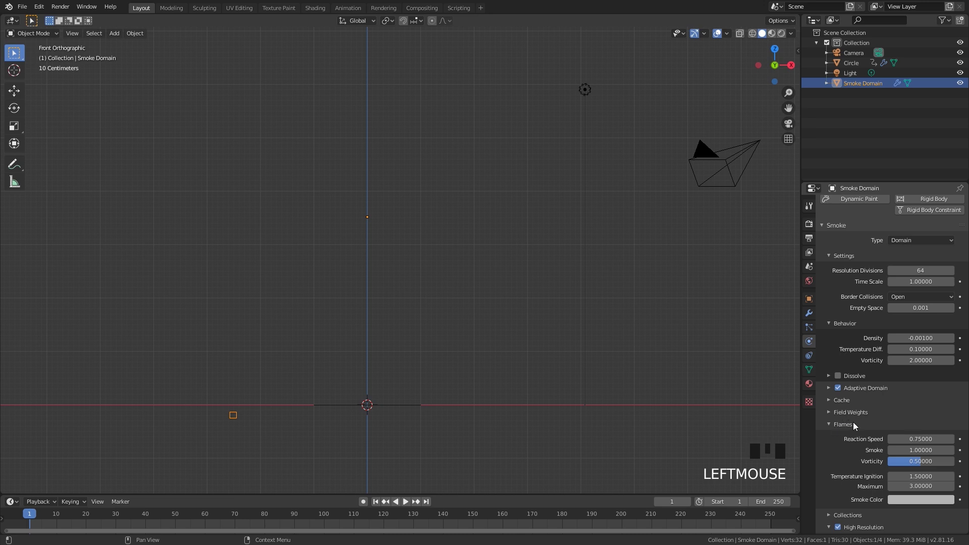
pyautogui.doubleClick(914, 439)
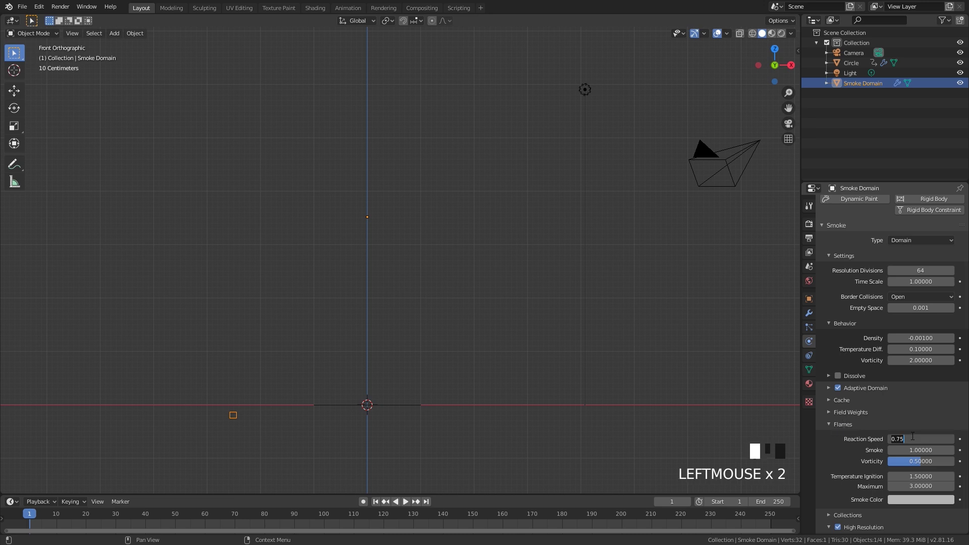
pyautogui.write('0.6')
pyautogui.press('Return')
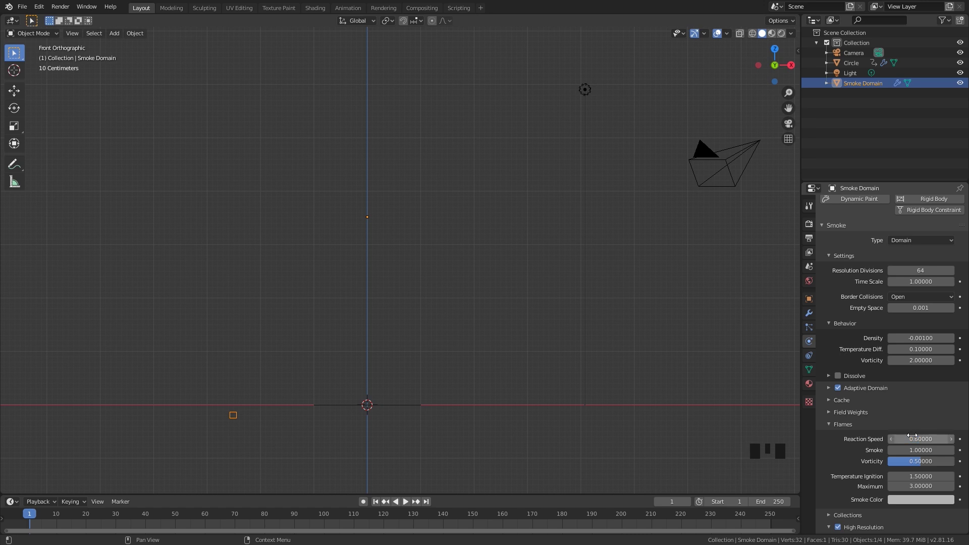
pyautogui.scroll(7, 911, 437)
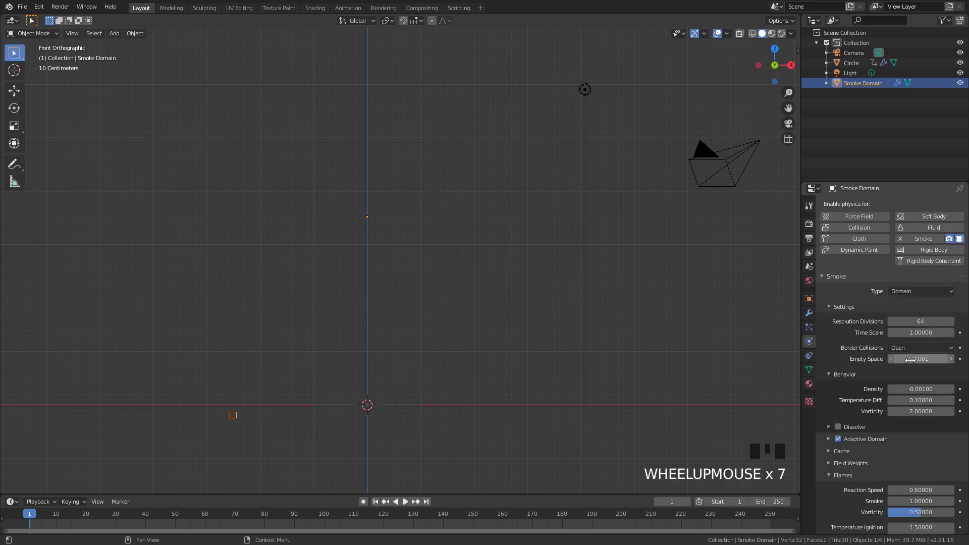
# - Select the Circle emitter and change its Flame Rate to 1.5
pyautogui.click(398, 405)
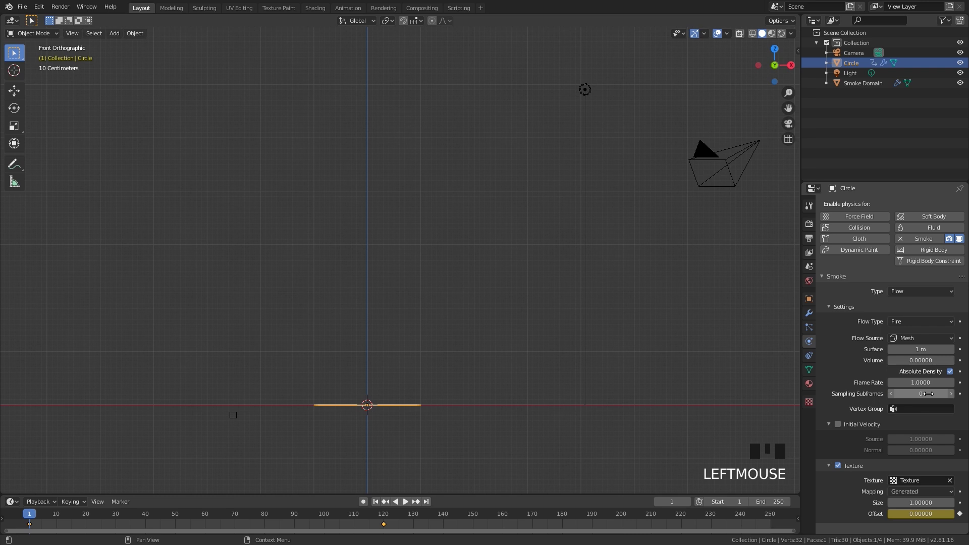
pyautogui.doubleClick(917, 382)
pyautogui.press('BackSpace')
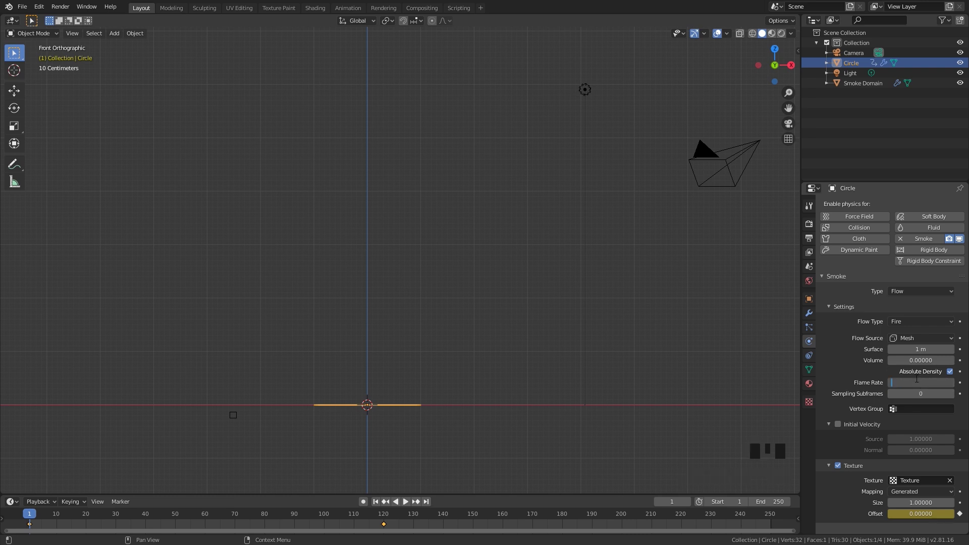
pyautogui.press('Return')
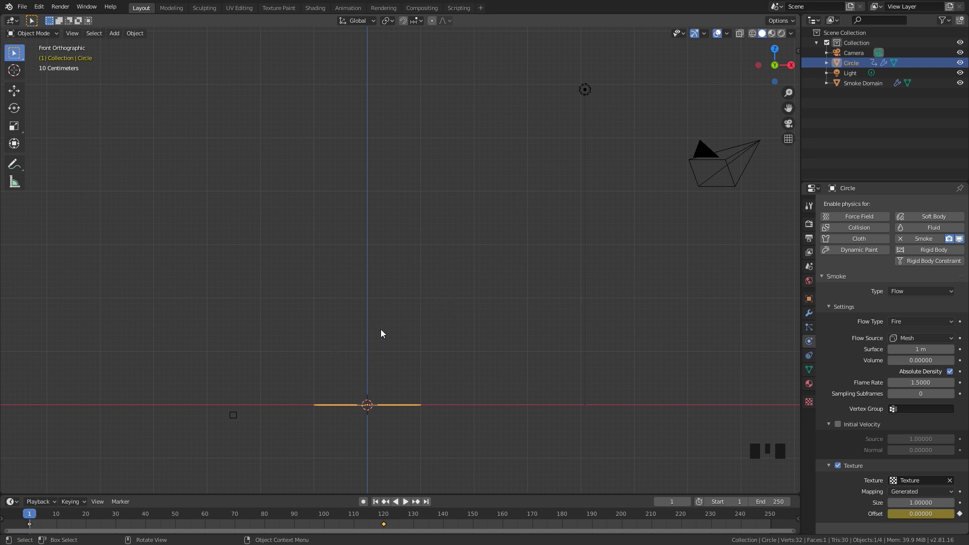
# - Add a Turbulence force field and place it above the fire emitter
pyautogui.hotkey('shift', 'a')
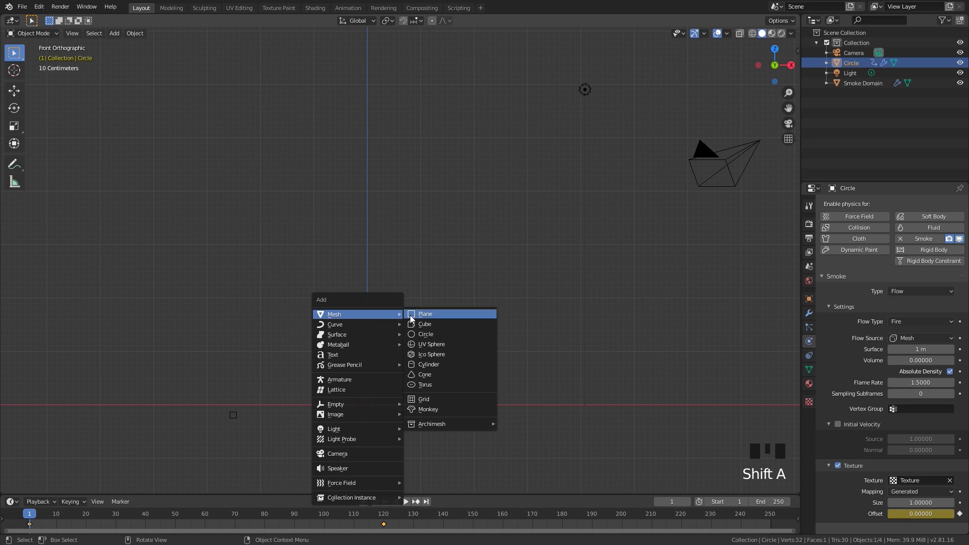
pyautogui.moveTo(353, 483)
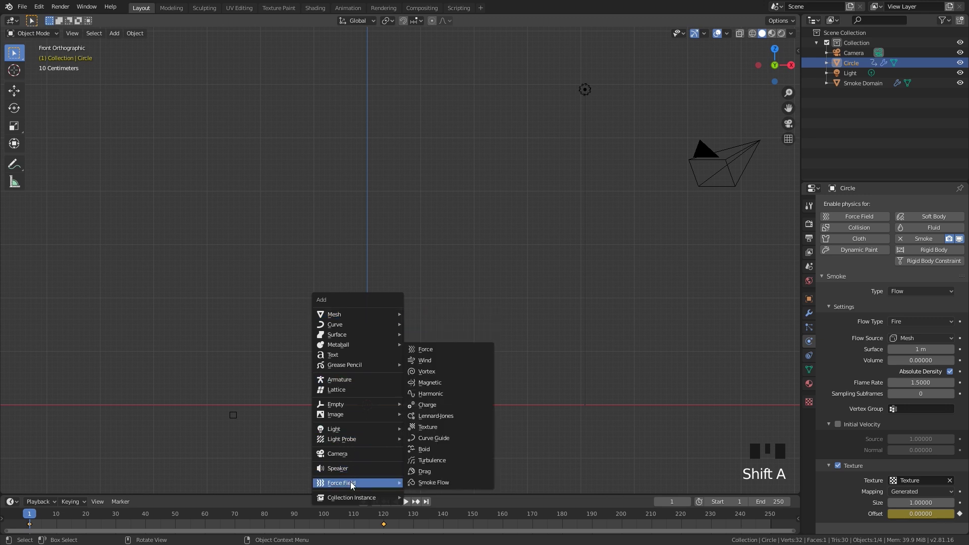
pyautogui.click(454, 457)
pyautogui.press('g')
pyautogui.click(387, 234)
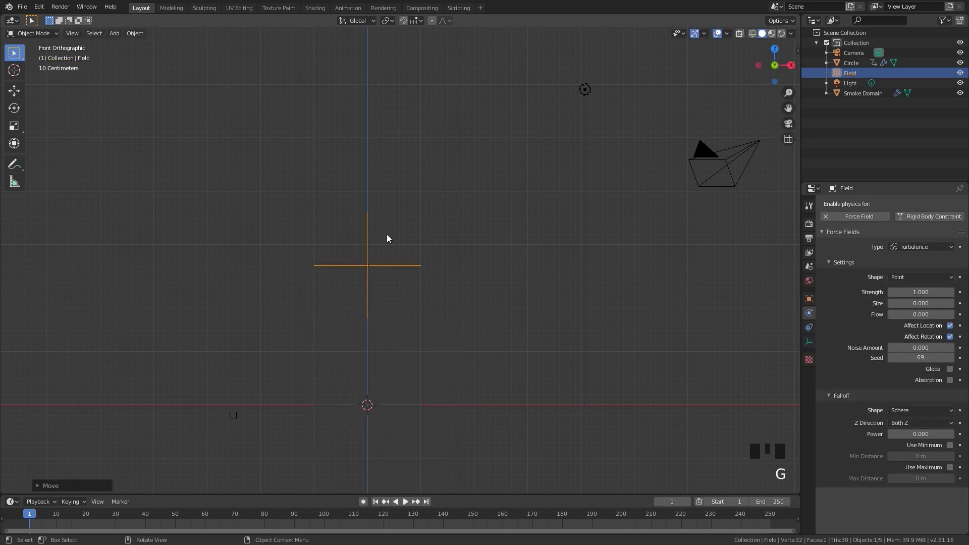
pyautogui.moveTo(386, 234); pyautogui.dragTo(393, 262, button='middle')
pyautogui.scroll(2, 375, 273)
pyautogui.scroll(1, 375, 273)
# - Give the field strength 10, noise 1 and Affect Rotation off, then select the Smoke Domain
pyautogui.click(915, 291)
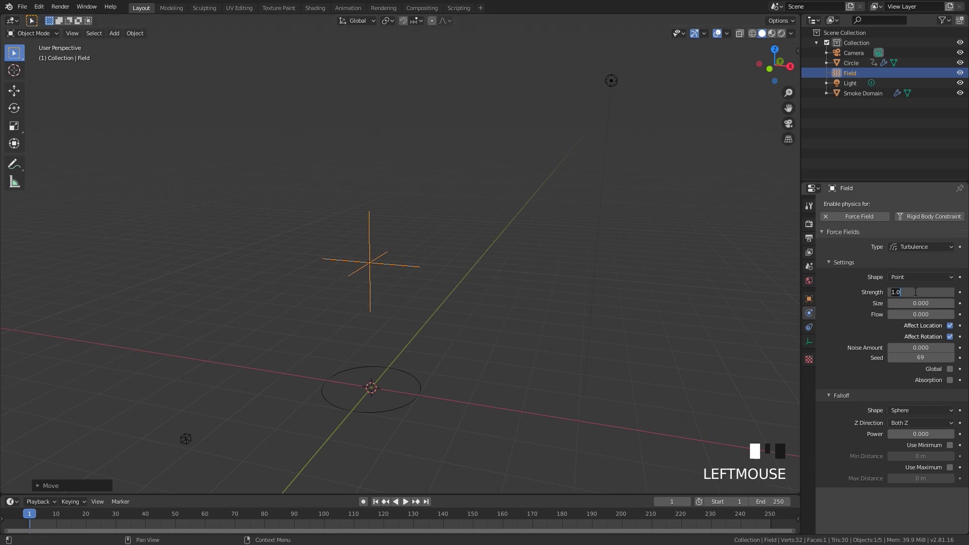
pyautogui.write('10')
pyautogui.press('Return')
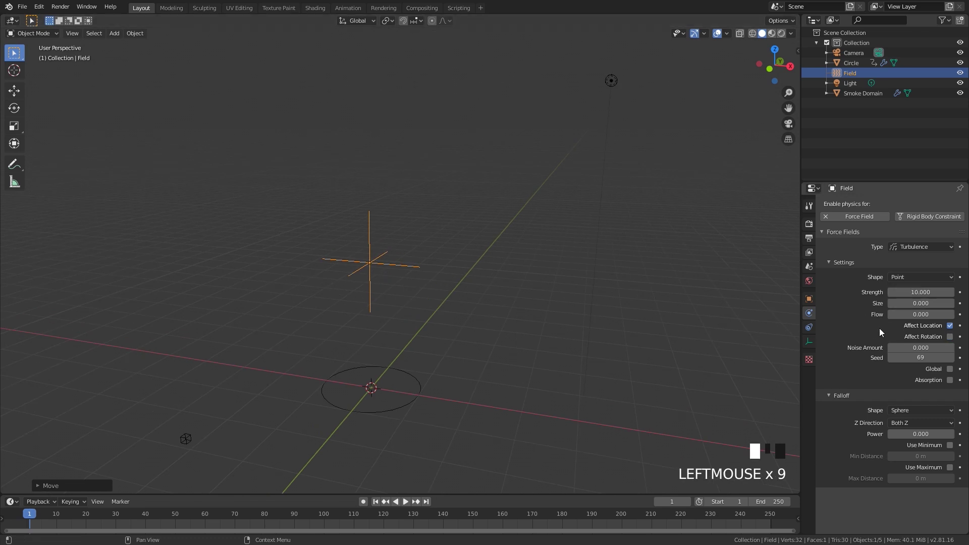
pyautogui.click(949, 336)
pyautogui.moveTo(921, 347); pyautogui.dragTo(944, 348)
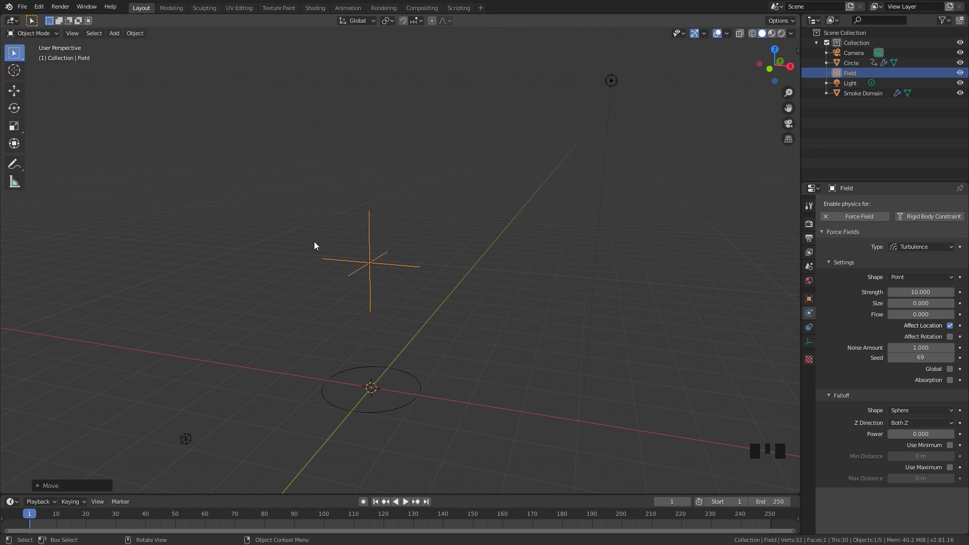
pyautogui.click(184, 438)
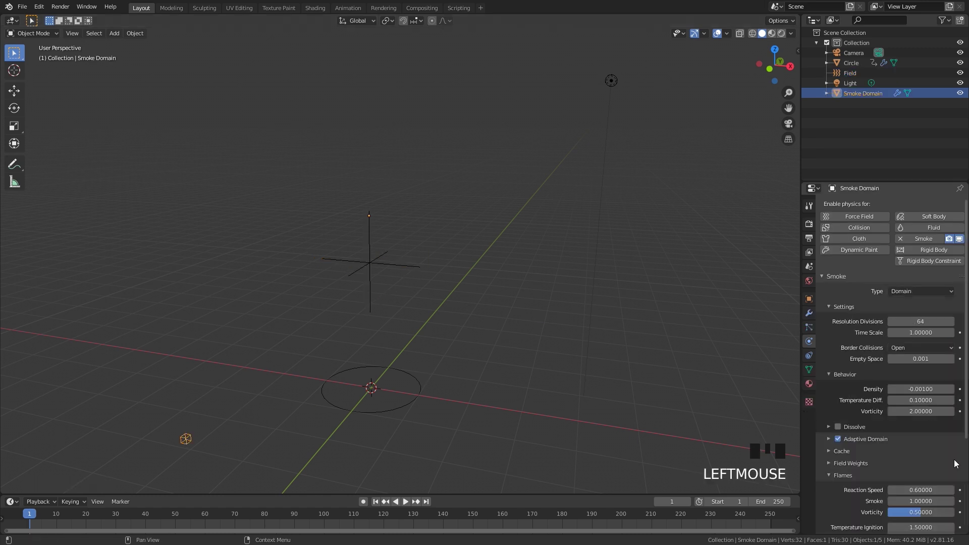
# - Expand the domain's Cache settings and save the file as Tutorial.blend
pyautogui.click(849, 450)
pyautogui.scroll(-5, 883, 372)
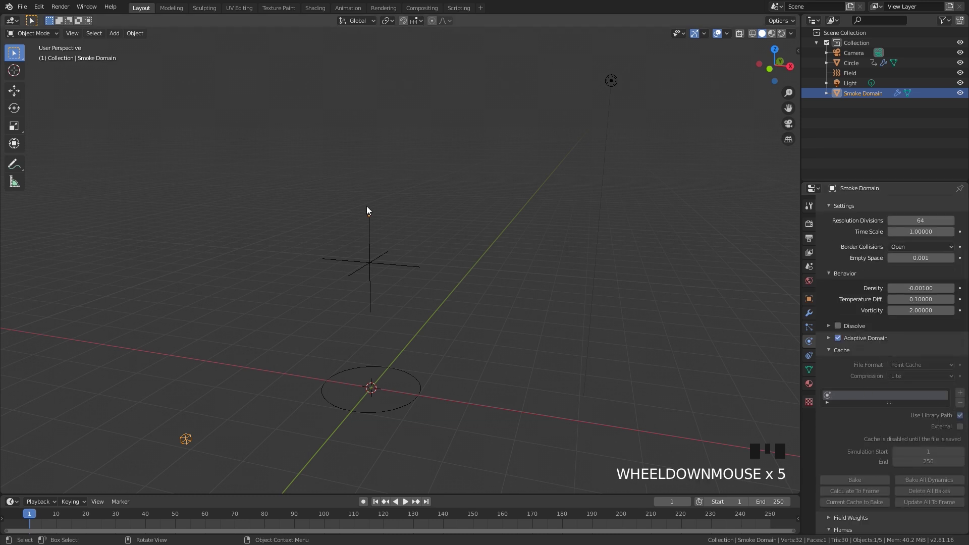
pyautogui.hotkey('ctrl', 's')
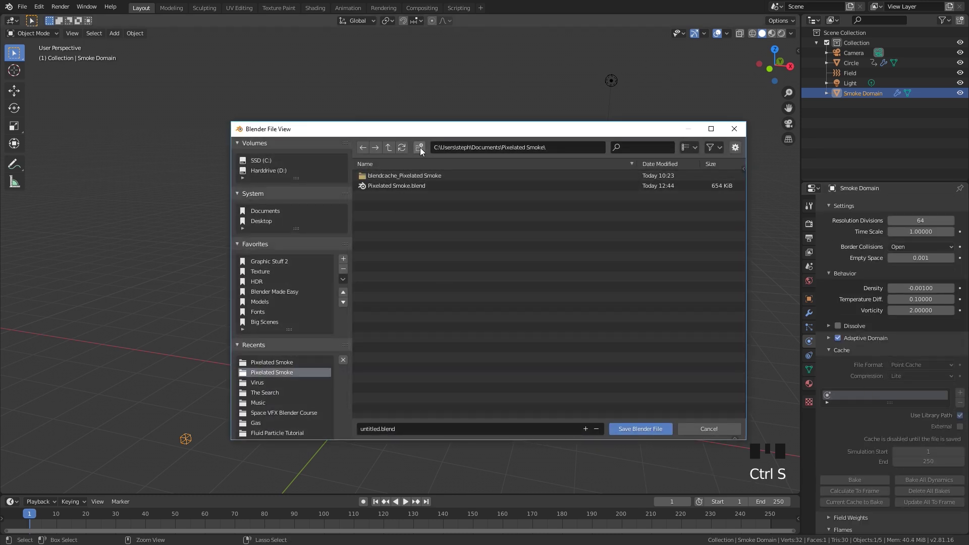
pyautogui.doubleClick(396, 186)
# - Set the cache end frame to 120, save again, and bake the fire simulation
pyautogui.click(920, 449)
pyautogui.write('1')
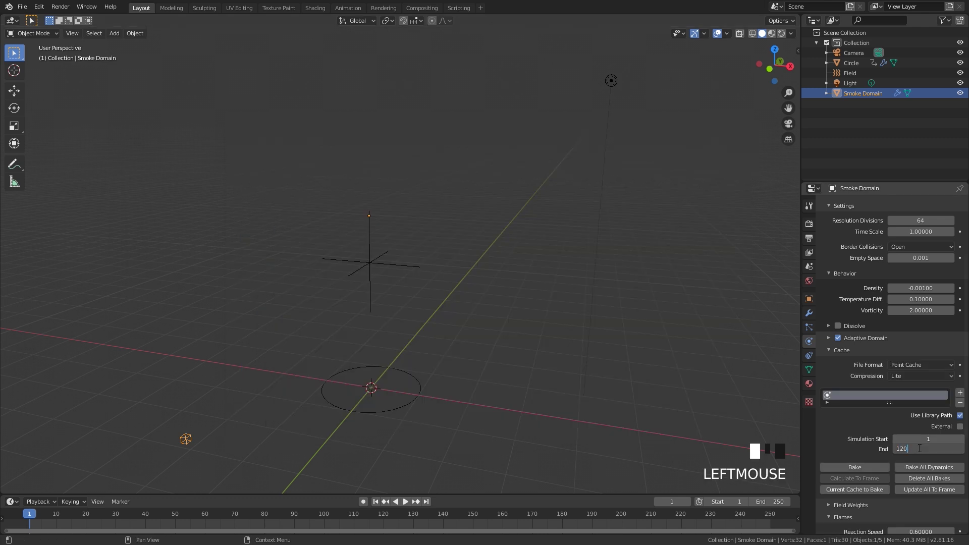
pyautogui.write('20')
pyautogui.press('Return')
pyautogui.hotkey('ctrl', 's')
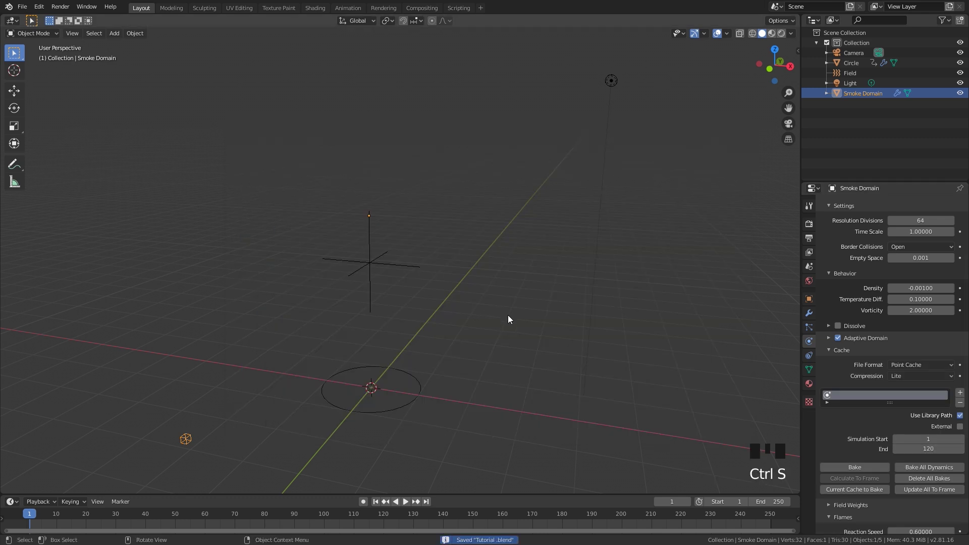
pyautogui.click(856, 467)
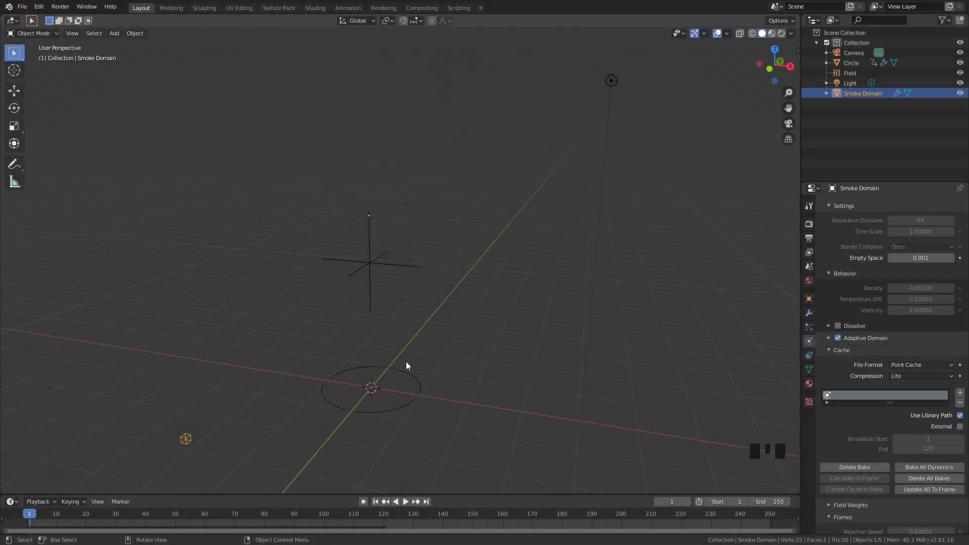
pyautogui.keyDown('shift'); pyautogui.moveTo(406, 362); pyautogui.dragTo(462, 347, button='middle'); pyautogui.keyUp('shift')
# - Play back the baked fire simulation, orbiting around the flames, then pause it
pyautogui.press('space')
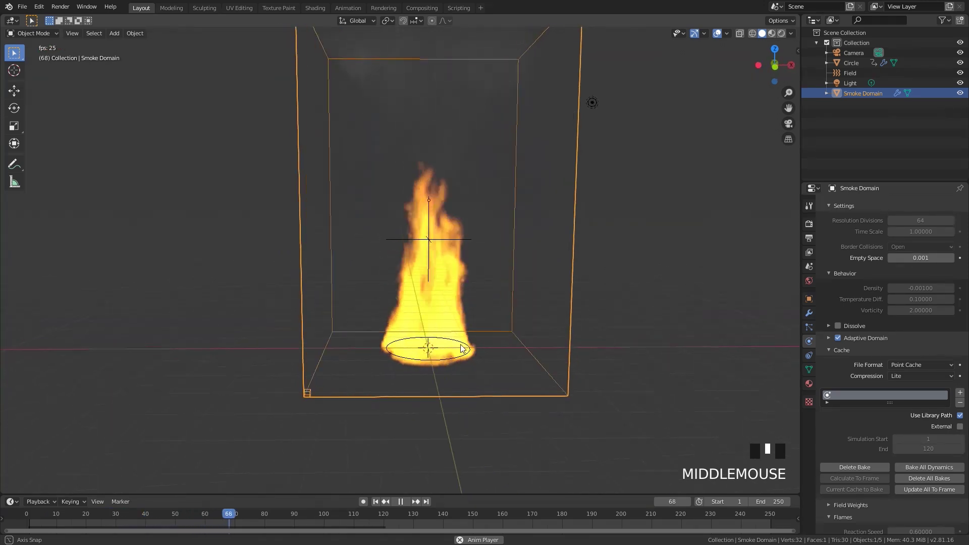
pyautogui.moveTo(435, 234); pyautogui.dragTo(429, 309, button='middle')
pyautogui.press('space')
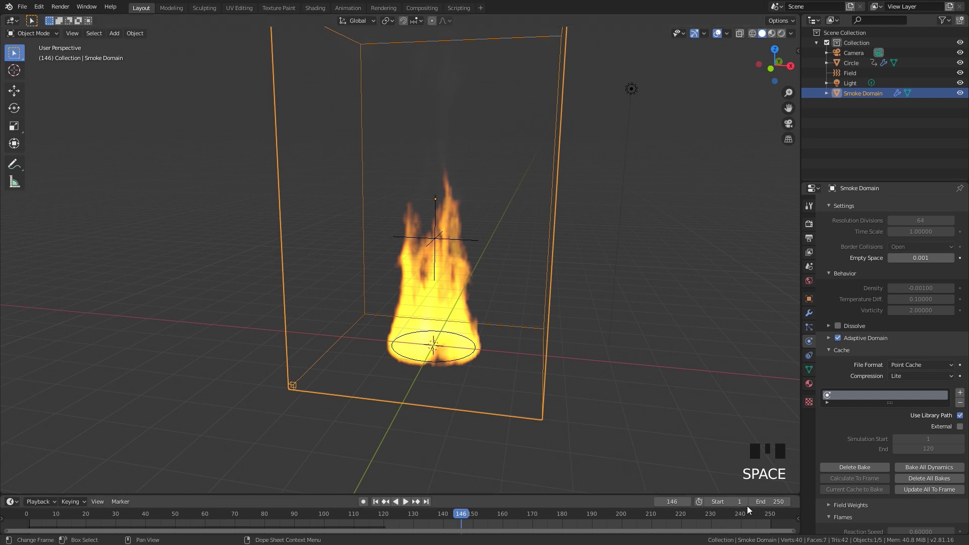
# - Set the scene end frame to 120 and split the 3D view into two side-by-side views
pyautogui.click(777, 502)
pyautogui.write('1')
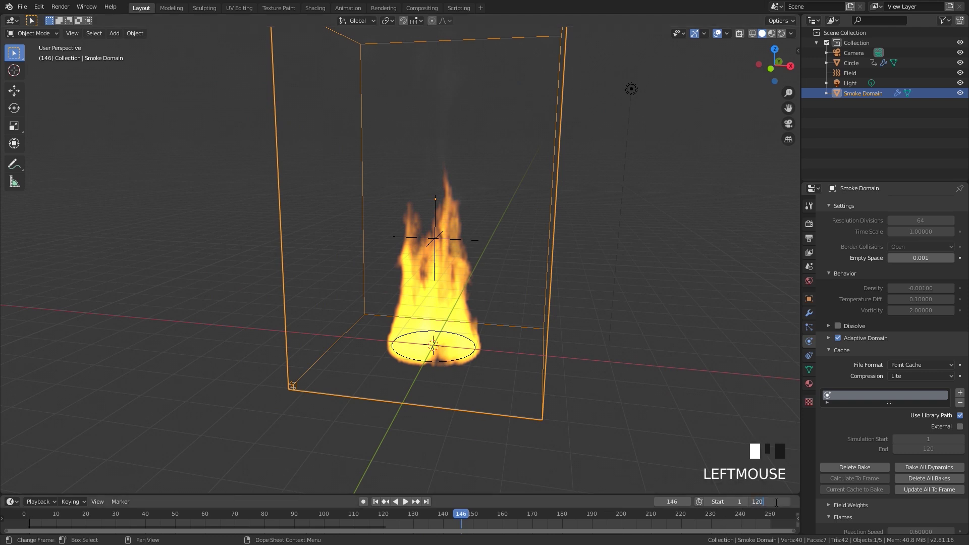
pyautogui.write('20')
pyautogui.press('Return')
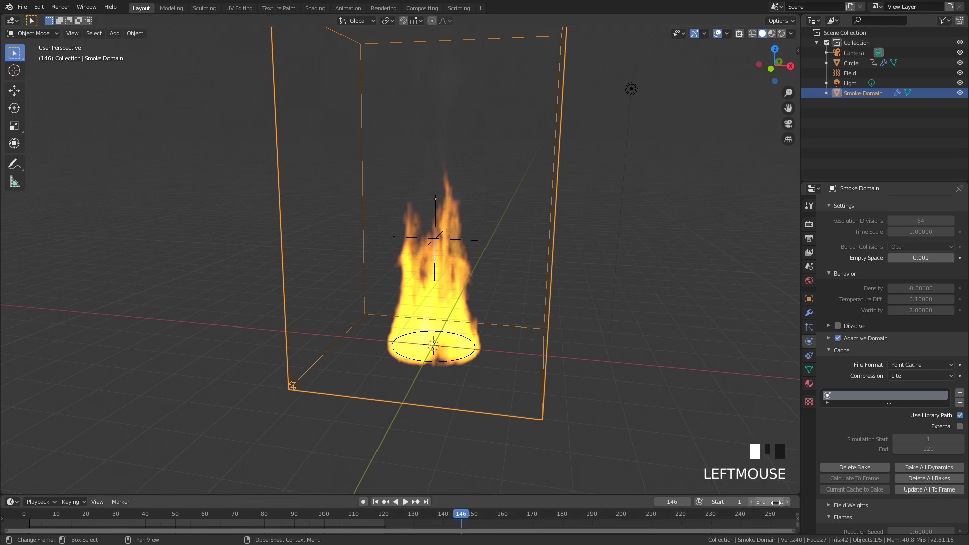
pyautogui.doubleClick(796, 19)
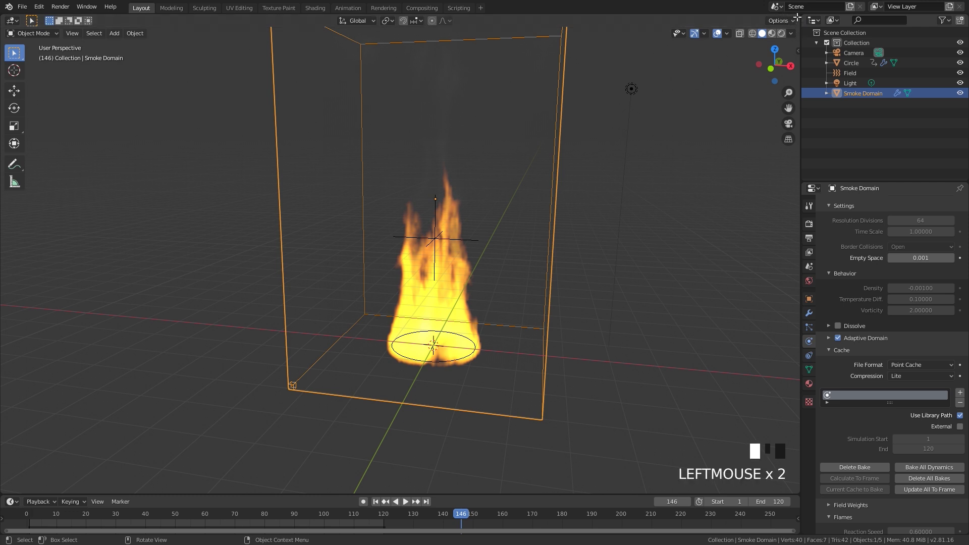
pyautogui.moveTo(796, 19); pyautogui.dragTo(386, 20)
# - Turn the new area into a Shader Editor framing the Smoke Domain material nodes, sidebar hidden
pyautogui.click(398, 20)
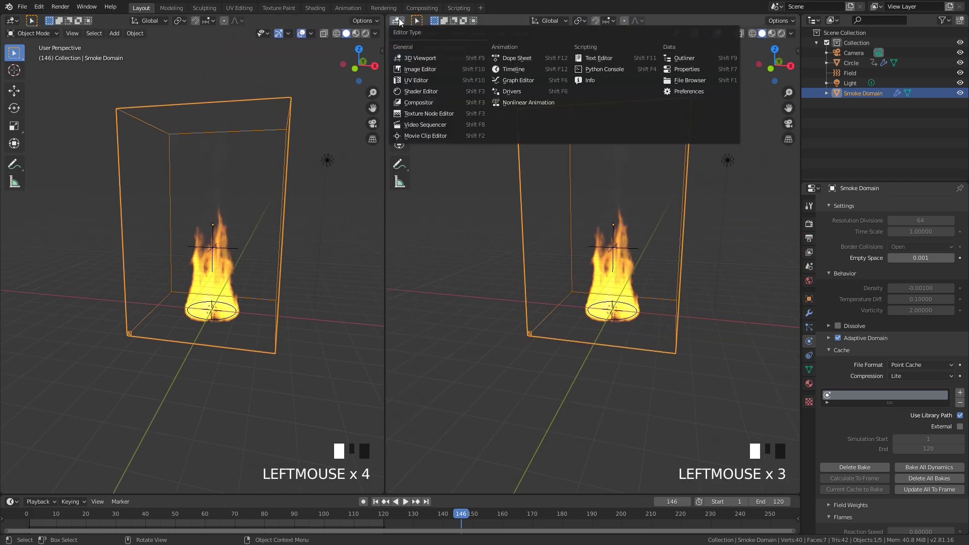
pyautogui.click(419, 91)
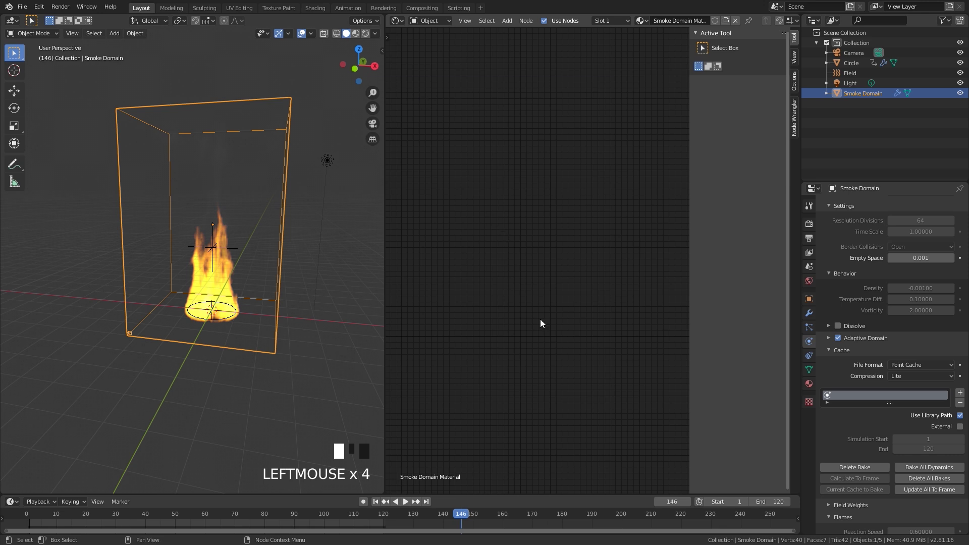
pyautogui.press('n')
pyautogui.press('Home')
pyautogui.click(582, 228)
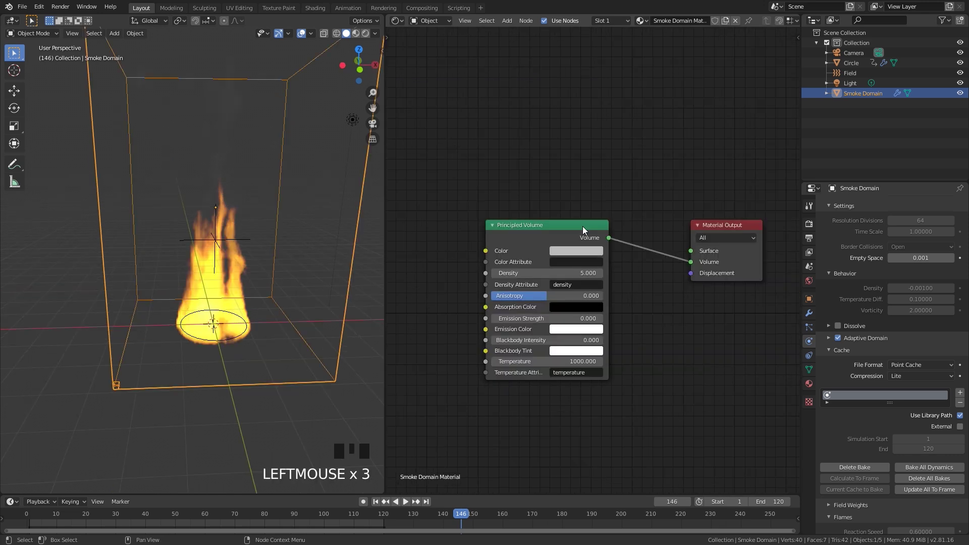
pyautogui.scroll(2, 192, 262)
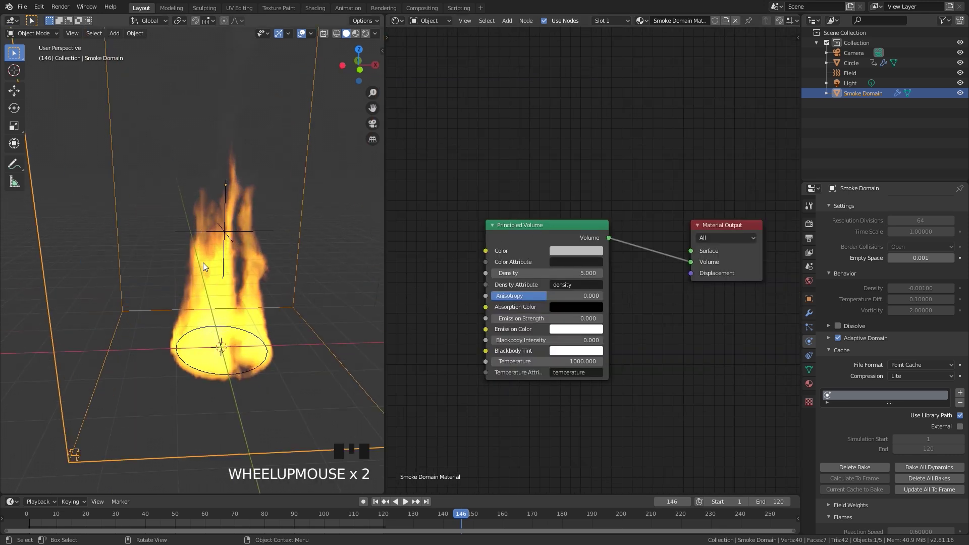
# - Switch the viewport to rendered shading and raise Blackbody Intensity to 1 so the flames glow
pyautogui.press('z')
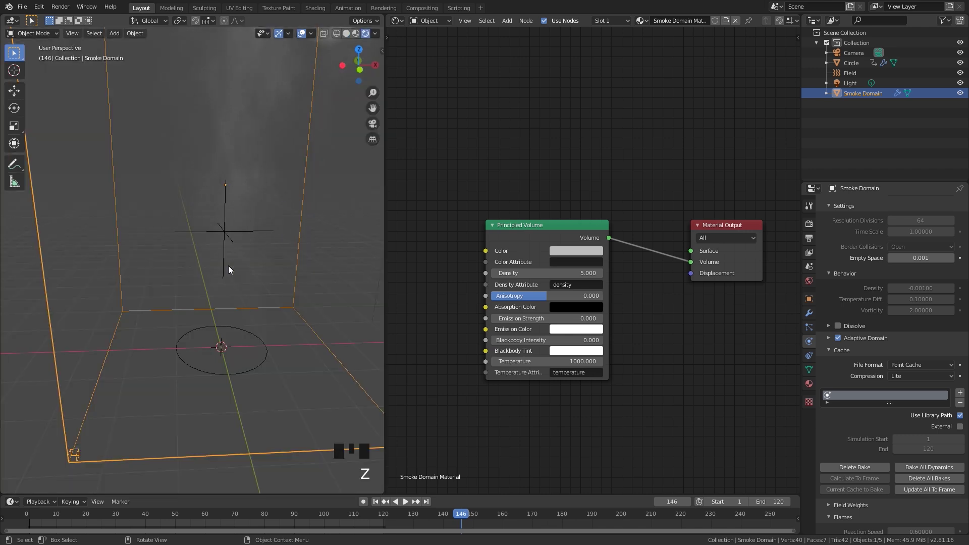
pyautogui.scroll(3, 513, 240)
pyautogui.moveTo(520, 373); pyautogui.dragTo(583, 353, button='middle')
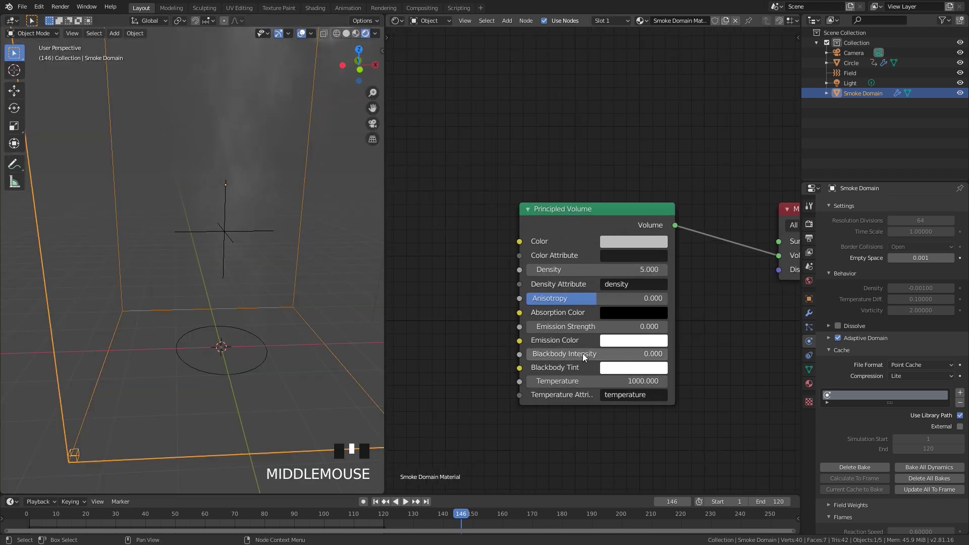
pyautogui.moveTo(543, 351); pyautogui.dragTo(664, 357)
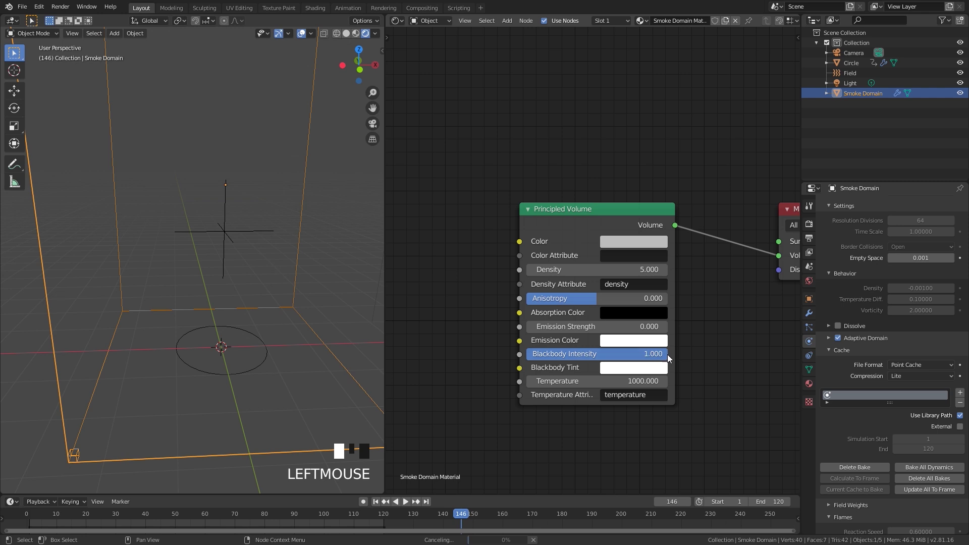
pyautogui.moveTo(212, 303); pyautogui.dragTo(147, 283, button='middle')
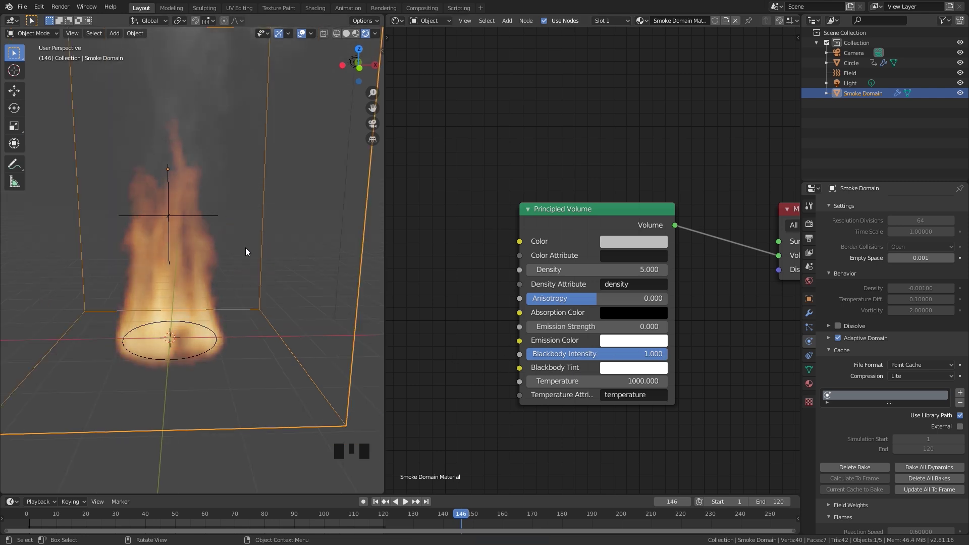
# - Set the Principled Volume Temperature to 1300 and Blackbody Intensity to 3
pyautogui.click(570, 381)
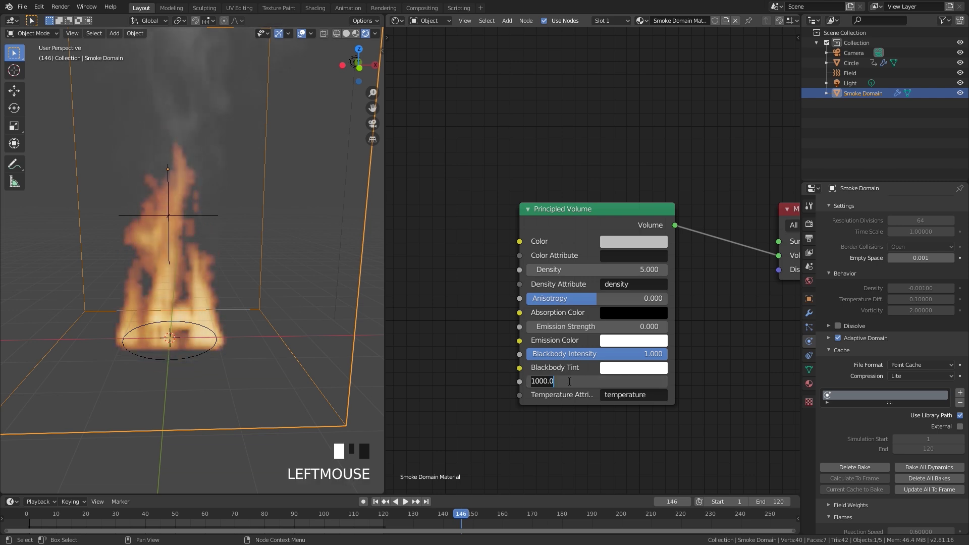
pyautogui.write('1300')
pyautogui.press('Return')
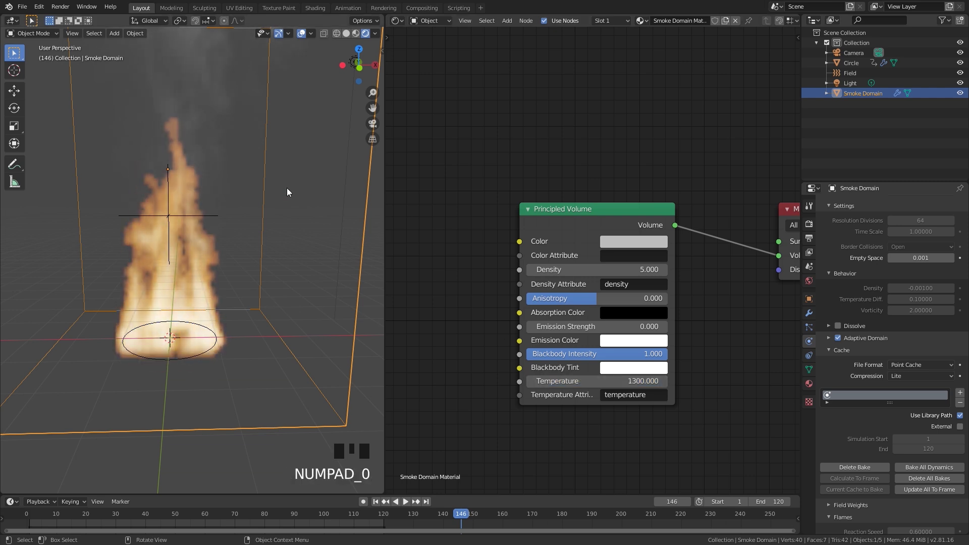
pyautogui.click(582, 355)
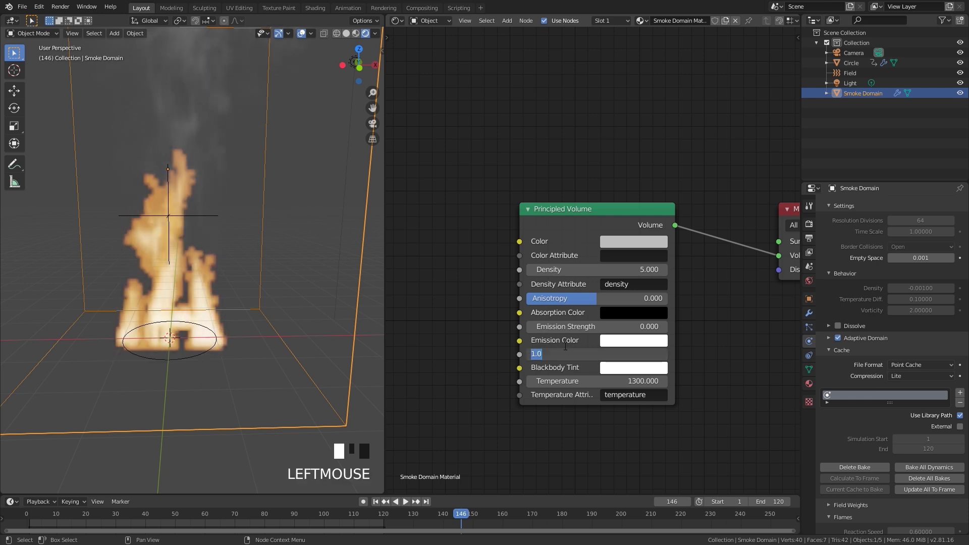
pyautogui.write('3')
pyautogui.press('Return')
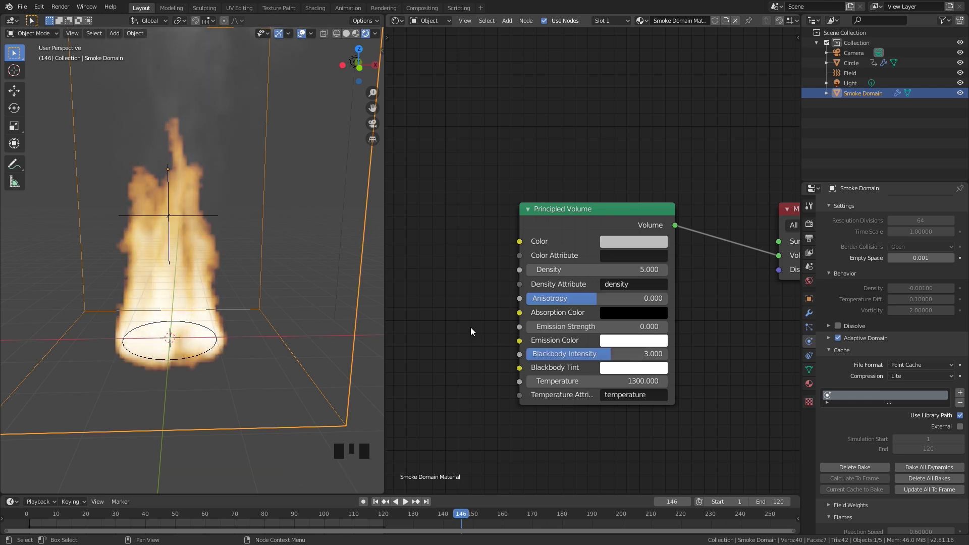
# - Raise the Principled Volume Density to 15 and orbit around the brighter flames
pyautogui.scroll(-2, 238, 269)
pyautogui.moveTo(238, 269); pyautogui.dragTo(196, 275, button='middle')
pyautogui.scroll(2, 253, 156)
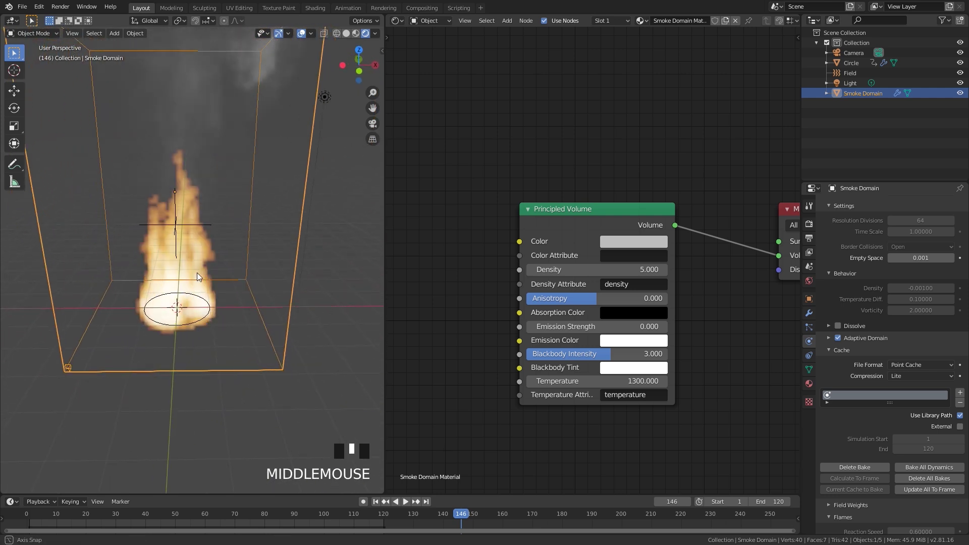
pyautogui.scroll(2, 202, 270)
pyautogui.click(580, 271)
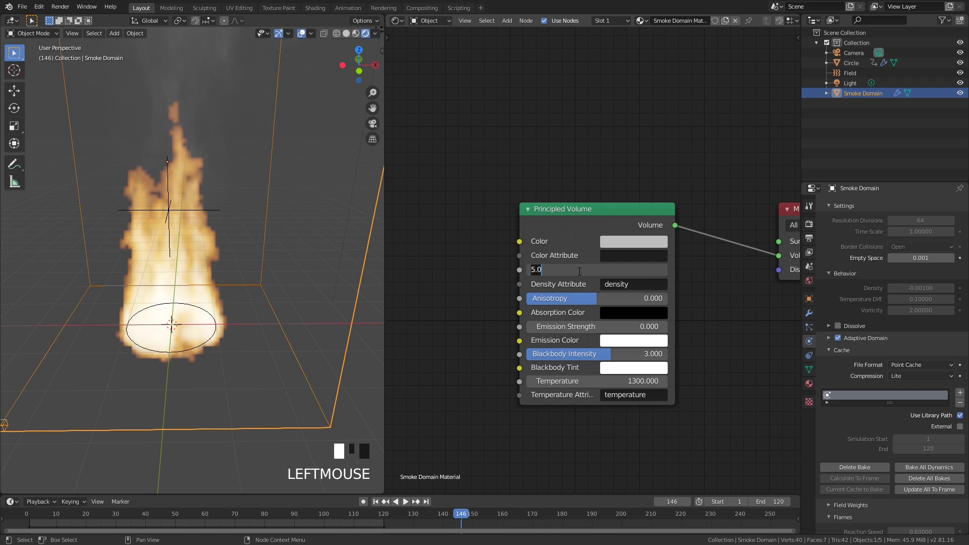
pyautogui.write('15')
pyautogui.press('Return')
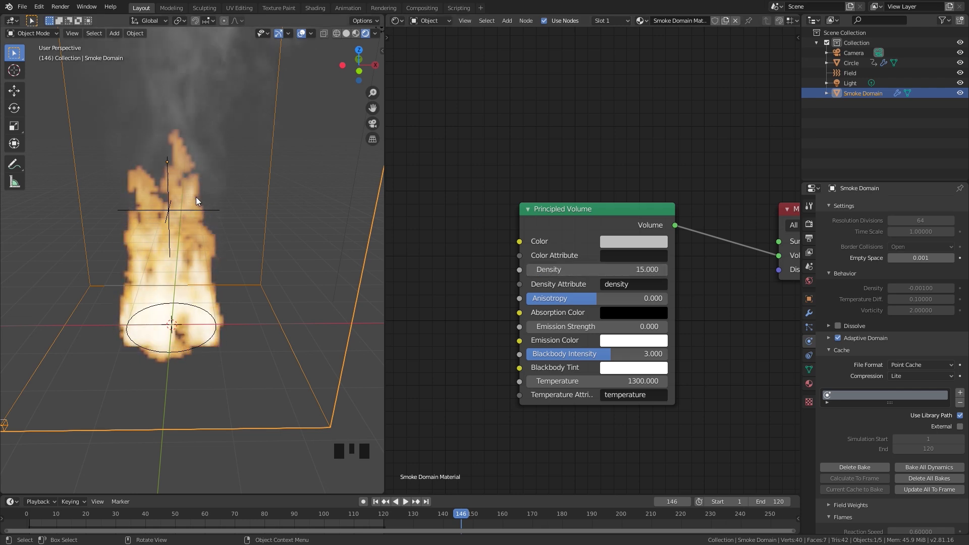
pyautogui.moveTo(197, 198); pyautogui.dragTo(269, 244, button='middle')
pyautogui.scroll(2, 199, 220)
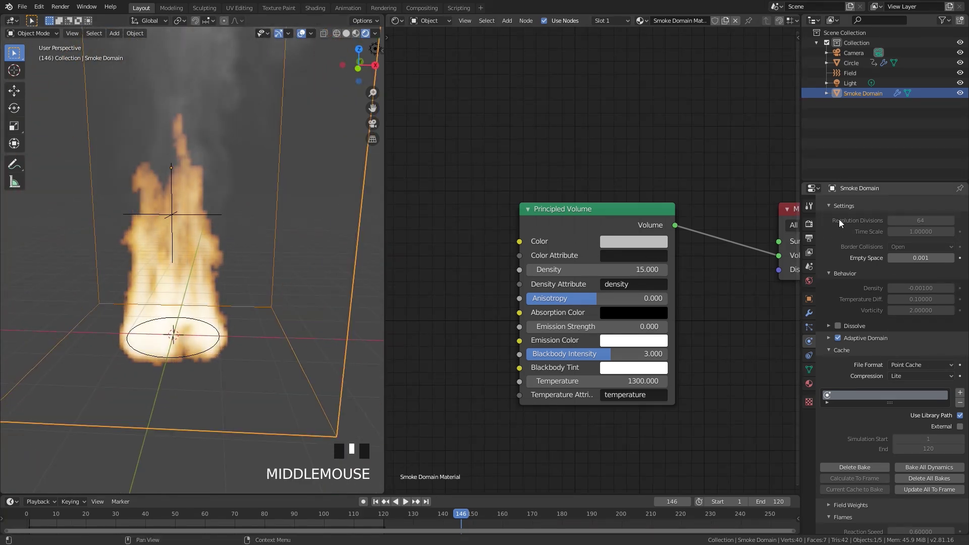
# - In render settings, set Volumetrics Tile Size to 2px and enable Volumetric Shadows
pyautogui.click(809, 224)
pyautogui.click(842, 344)
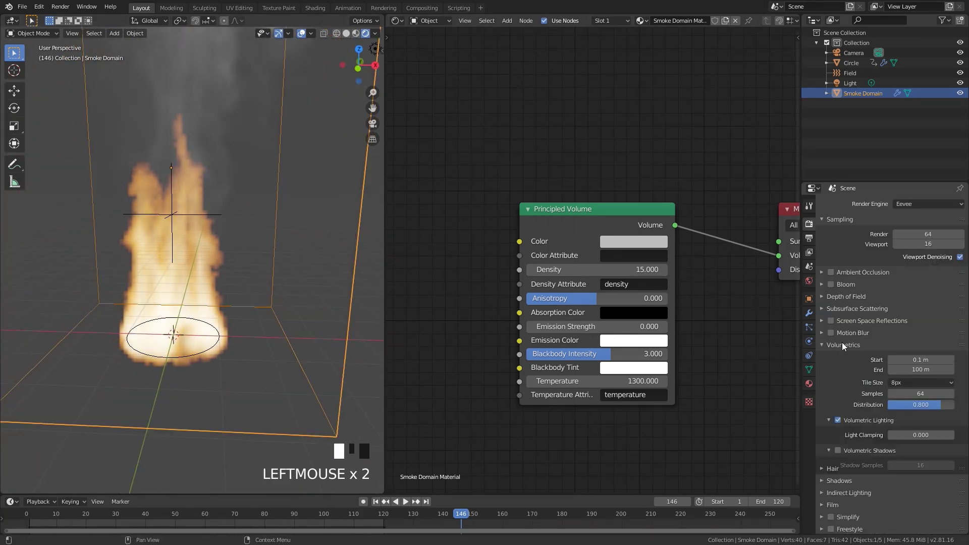
pyautogui.click(899, 382)
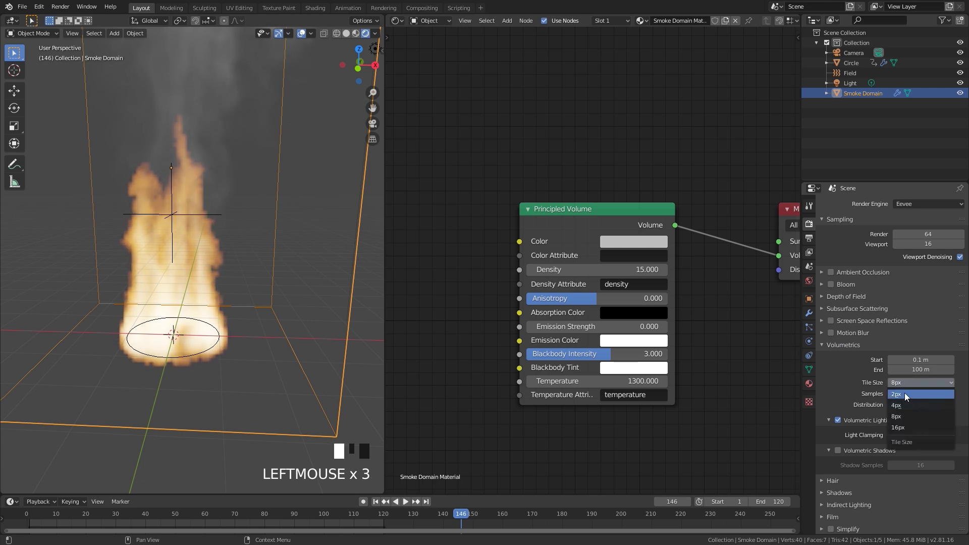
pyautogui.click(904, 393)
pyautogui.click(834, 450)
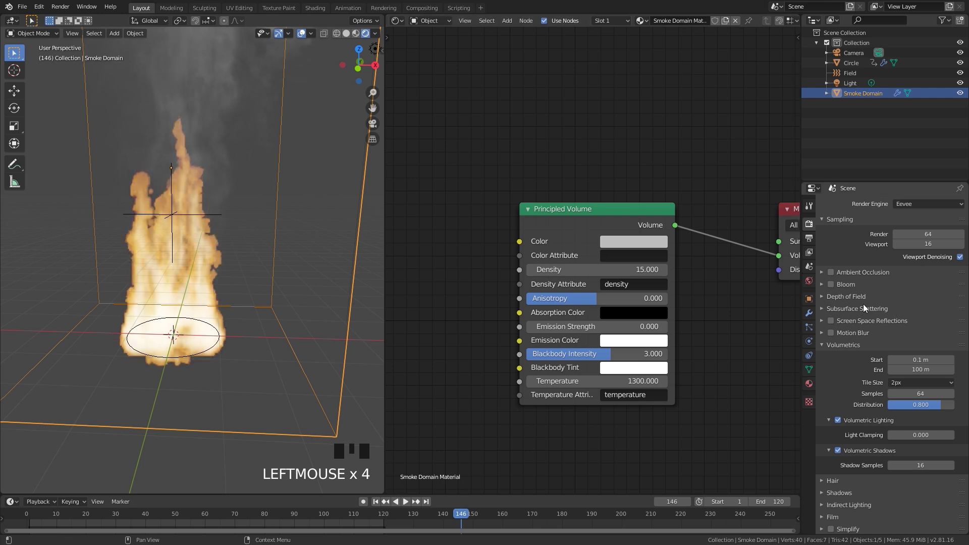
# - Enable Film Transparent and join the node editor back into the 3D viewport
pyautogui.scroll(-2, 858, 419)
pyautogui.click(836, 490)
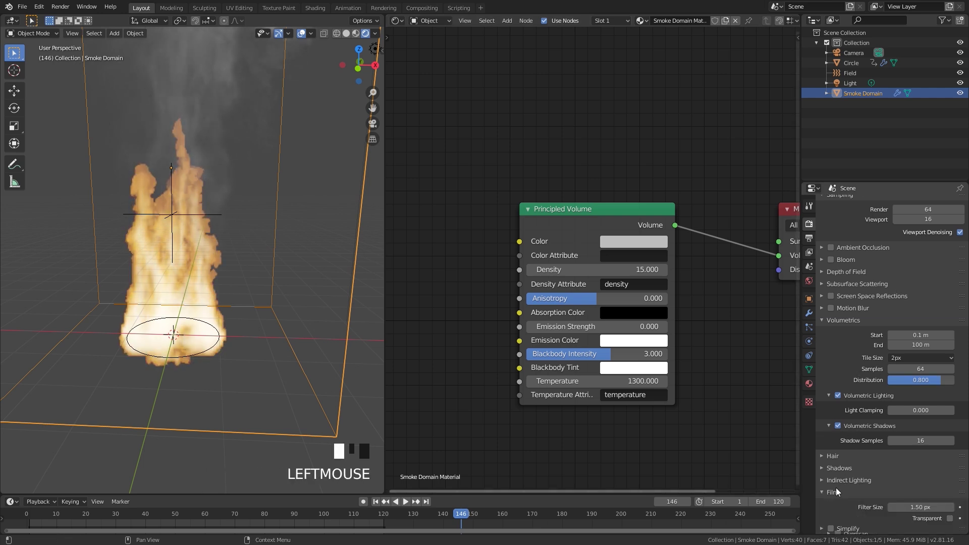
pyautogui.scroll(-6, 836, 487)
pyautogui.click(950, 477)
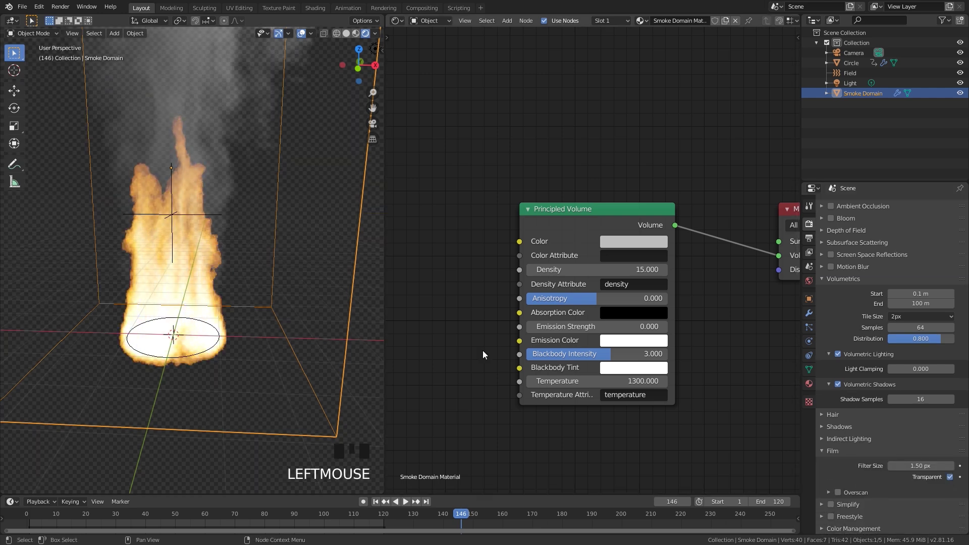
pyautogui.scroll(-2, 150, 195)
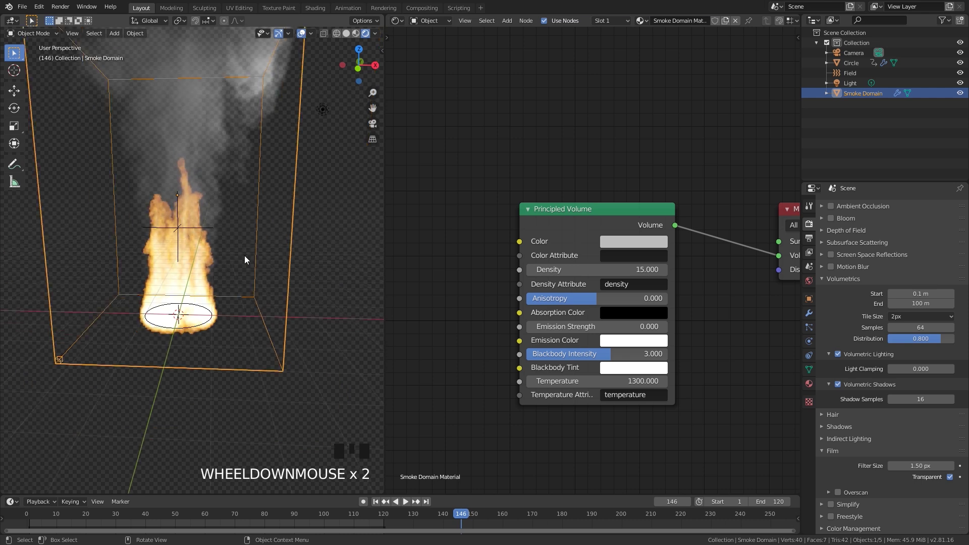
pyautogui.moveTo(247, 258); pyautogui.dragTo(381, 22, button='middle')
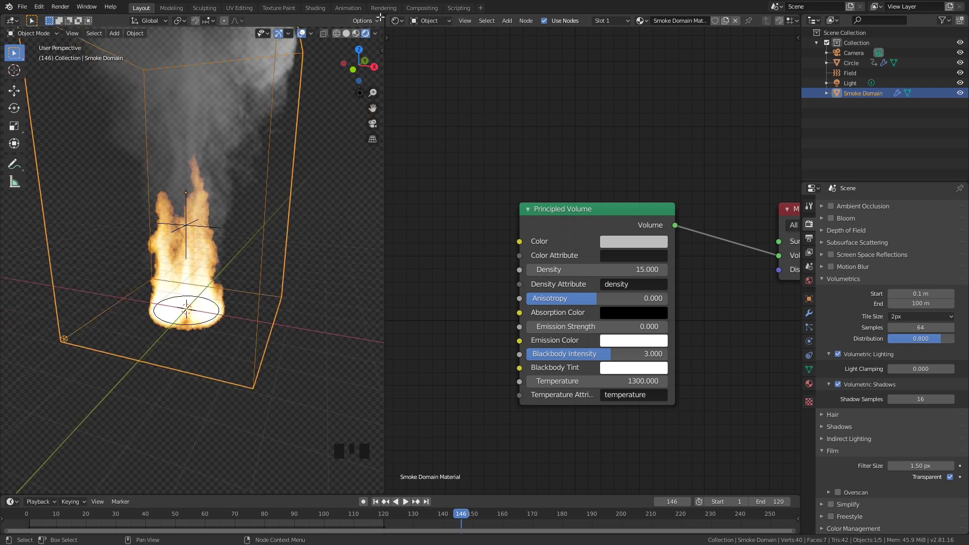
pyautogui.moveTo(381, 21); pyautogui.dragTo(437, 224)
# - Switch to solid shading, view the scene from the front, and align the camera to it
pyautogui.press('z')
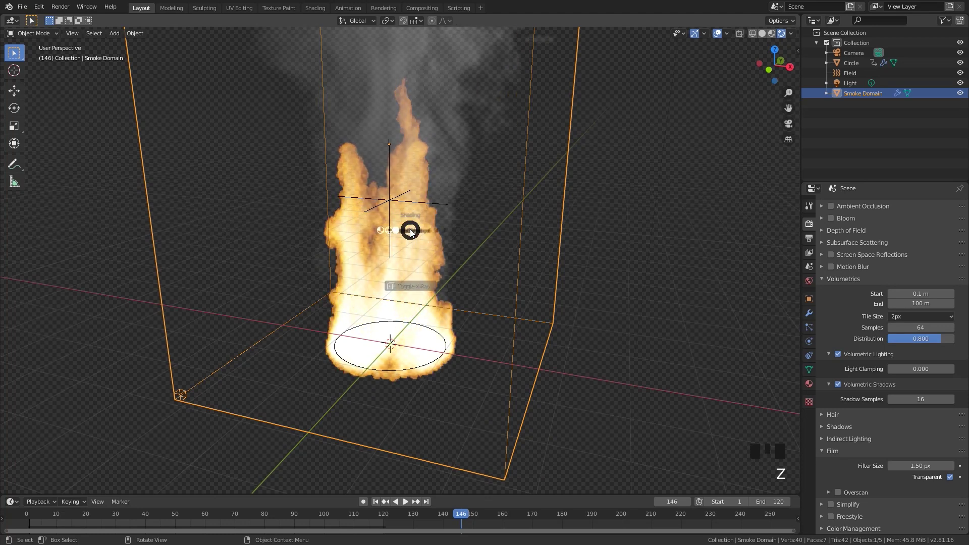
pyautogui.click(612, 237)
pyautogui.moveTo(443, 241)
pyautogui.mouseDown(button='middle')
pyautogui.moveTo(400, 260)
pyautogui.moveTo(423, 251)
pyautogui.mouseUp(button='middle')
pyautogui.press('KP_1')
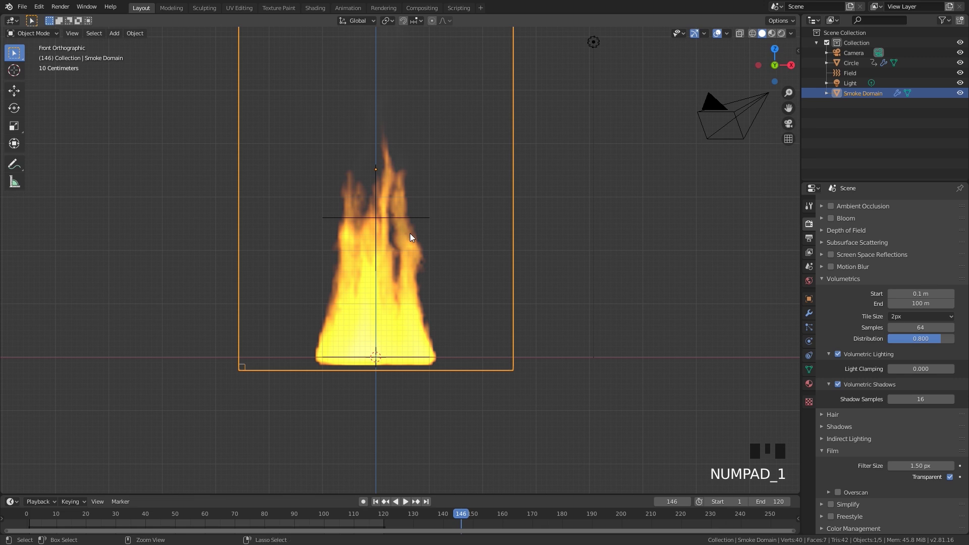
pyautogui.press('ctrl+alt+KP_0')
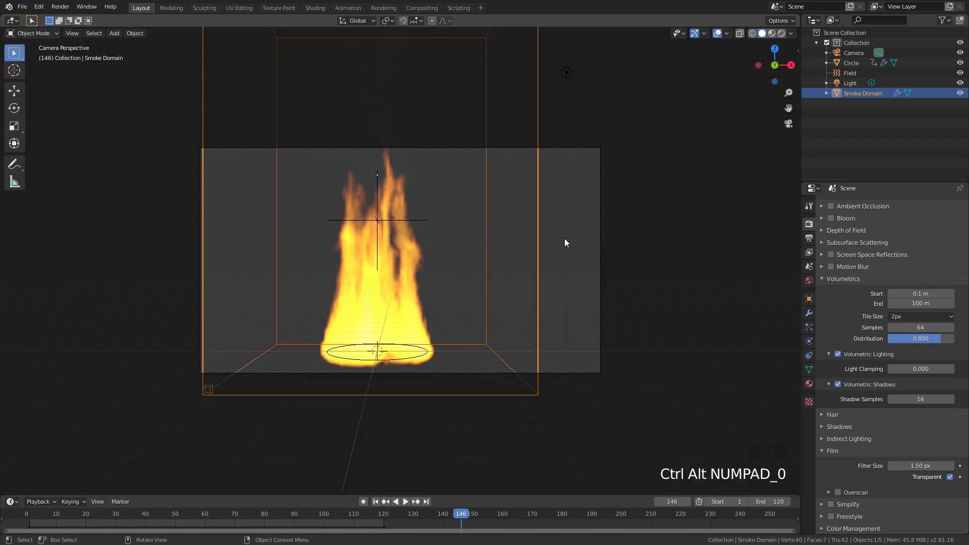
# - Move the camera so the fire sits centered in its frame
pyautogui.click(604, 238)
pyautogui.scroll(4, 520, 273)
pyautogui.press('g')
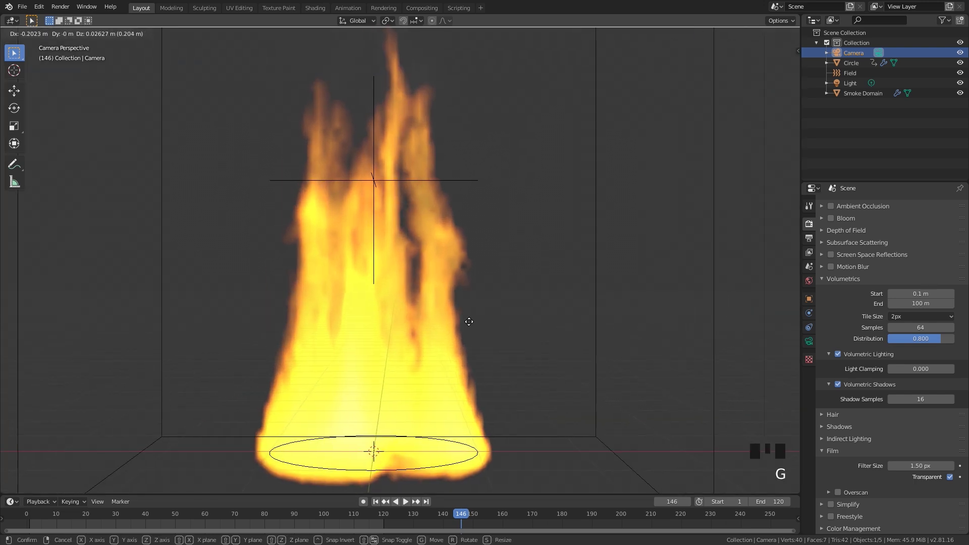
pyautogui.click(416, 316)
pyautogui.scroll(-3, 417, 315)
pyautogui.press('g')
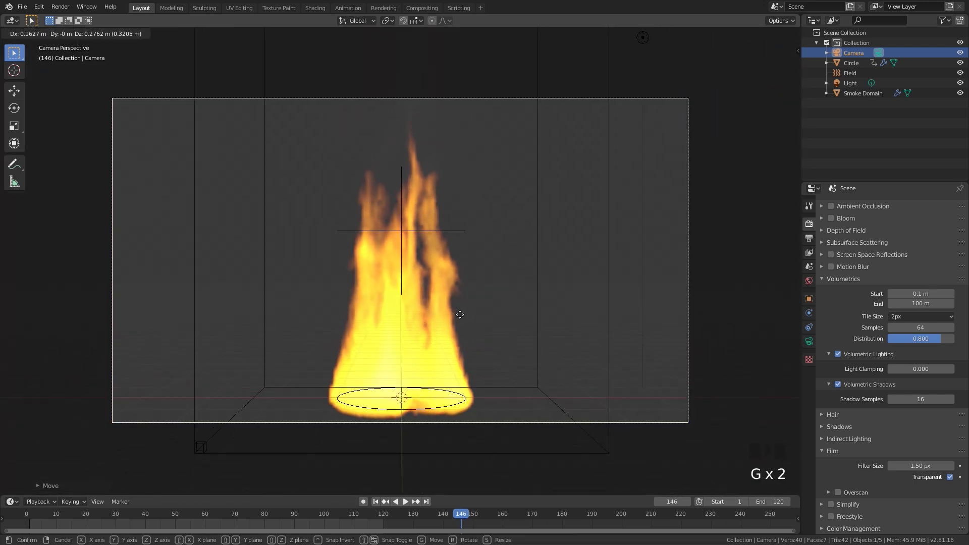
pyautogui.press('g')
# - Select the smoke domain and scrub the timeline back to frame 40
pyautogui.click(460, 314)
pyautogui.click(413, 438)
pyautogui.click(382, 517)
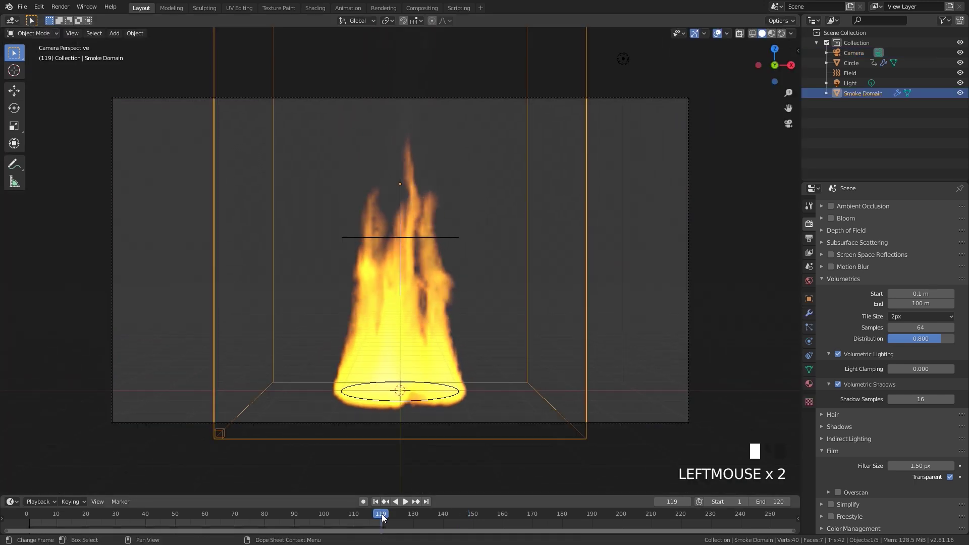
pyautogui.moveTo(382, 517); pyautogui.dragTo(145, 516)
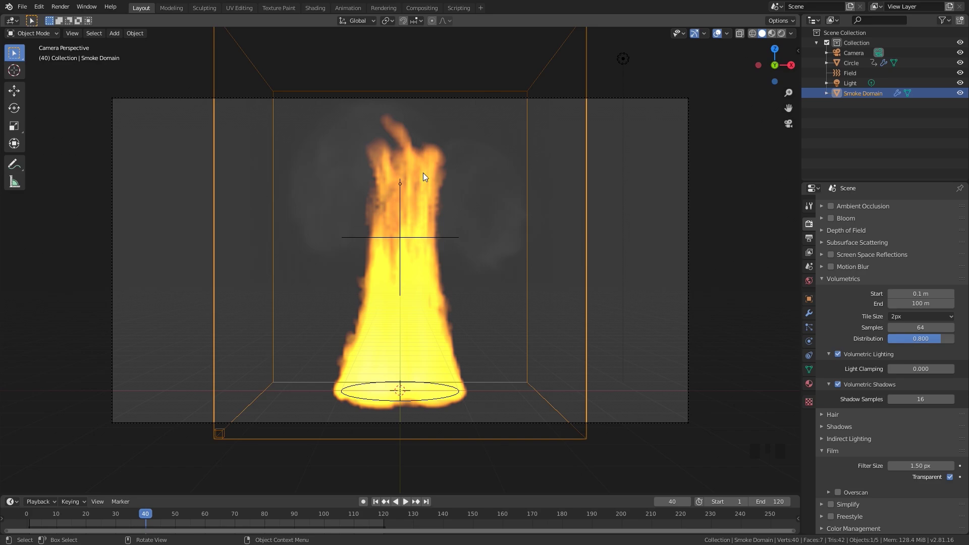
pyautogui.click(60, 7)
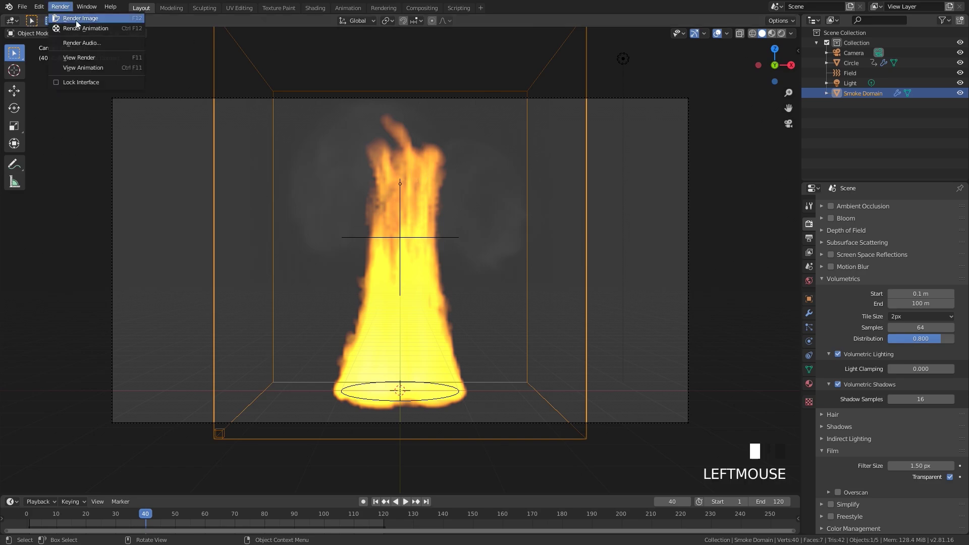
# - Render frame 40 as an image, review it, then switch to the Compositing workspace
pyautogui.click(75, 19)
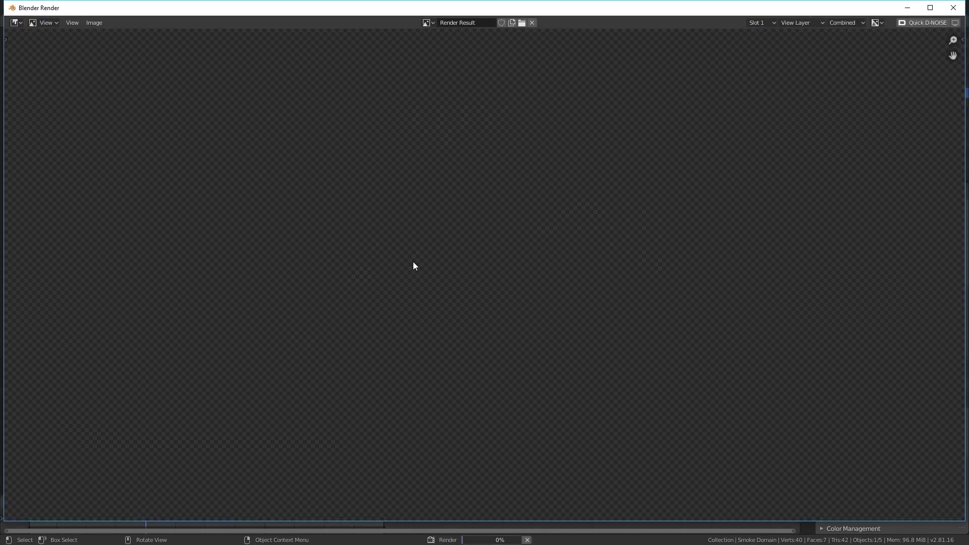
pyautogui.scroll(-2, 512, 255)
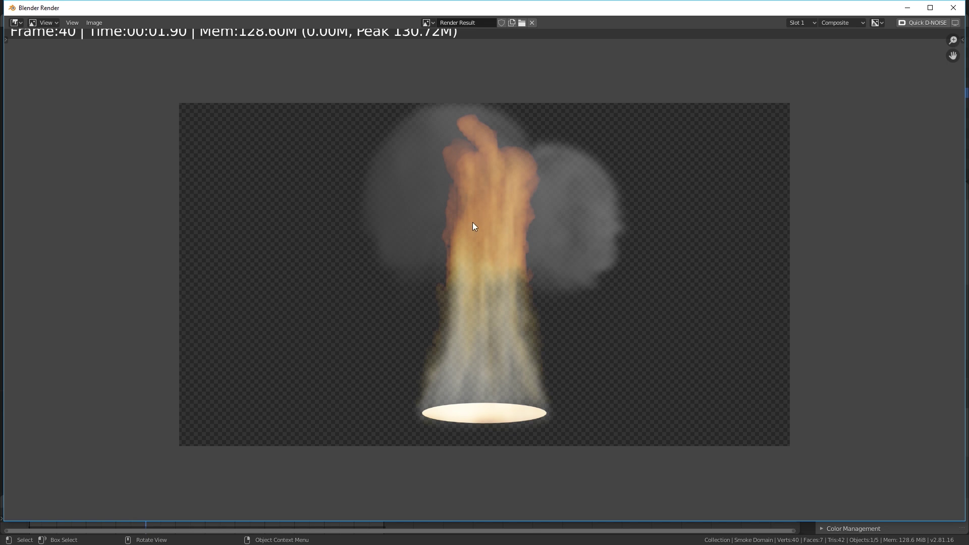
pyautogui.press('Escape')
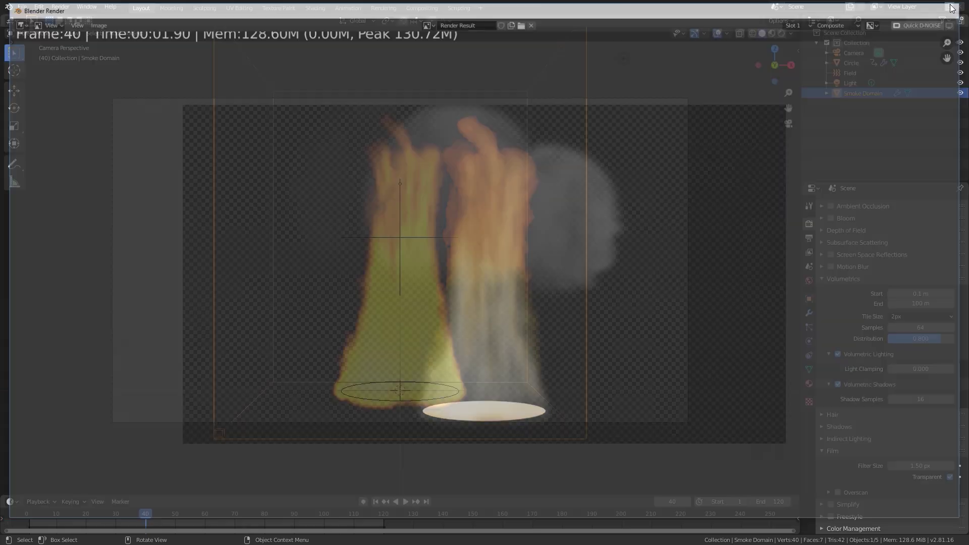
pyautogui.click(421, 8)
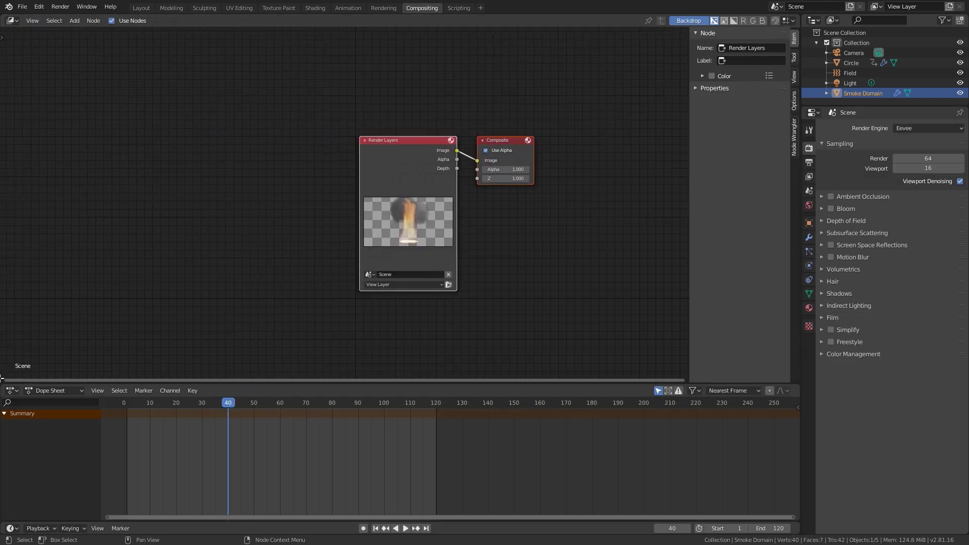
# - Enlarge the node editor and add a Viewer node fed by Render Layers, placed below Composite
pyautogui.moveTo(2, 382); pyautogui.dragTo(23, 428)
pyautogui.press('n')
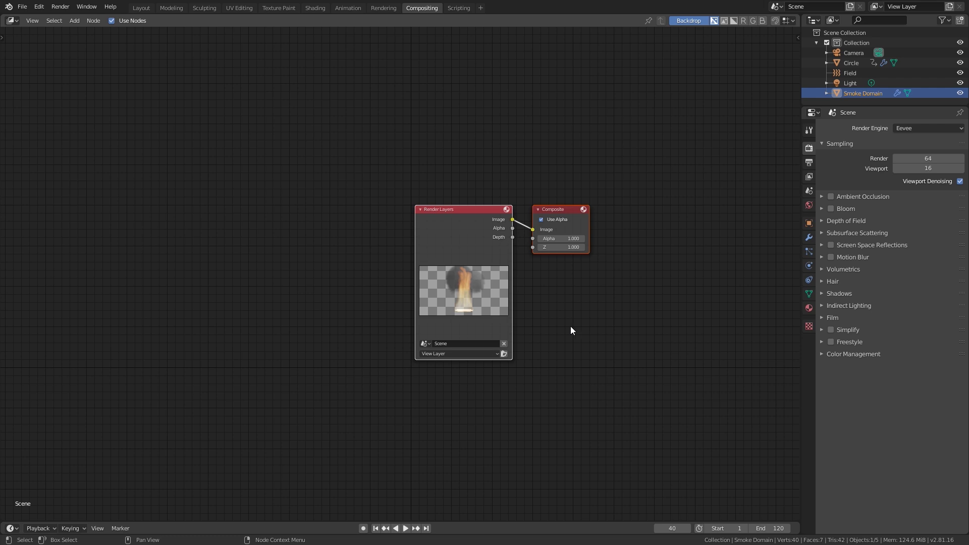
pyautogui.moveTo(474, 282); pyautogui.dragTo(73, 265)
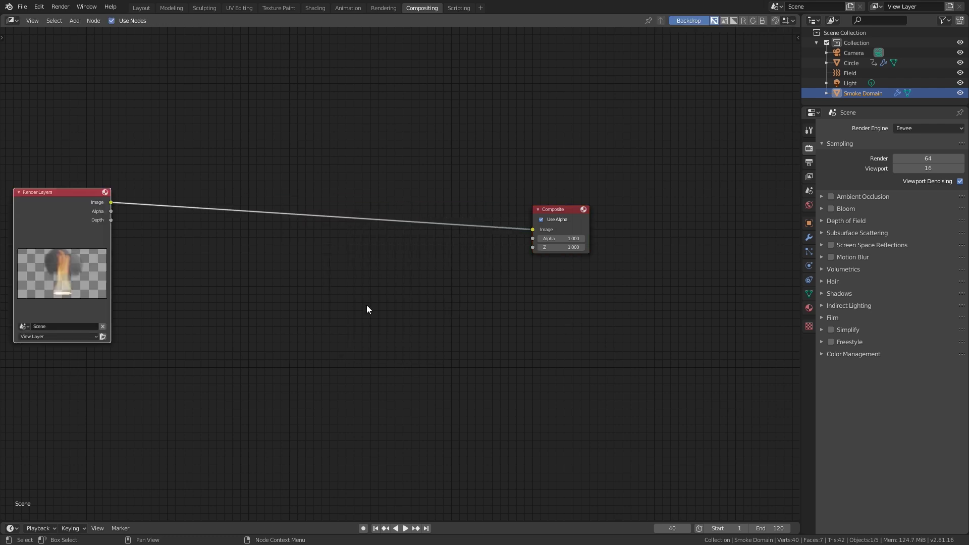
pyautogui.keyDown('ctrl'); pyautogui.keyDown('shift'); pyautogui.click(63, 222); pyautogui.keyUp('shift'); pyautogui.keyUp('ctrl')
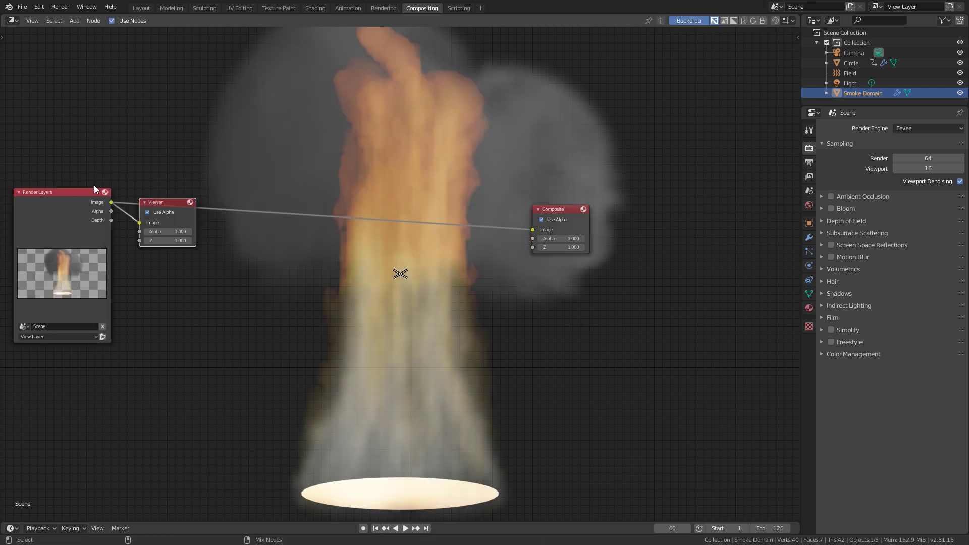
pyautogui.moveTo(142, 198); pyautogui.dragTo(540, 263)
# - Adjust the backdrop zoom, pan the node view, and move Render Layers further left
pyautogui.press('v')
pyautogui.press('v')
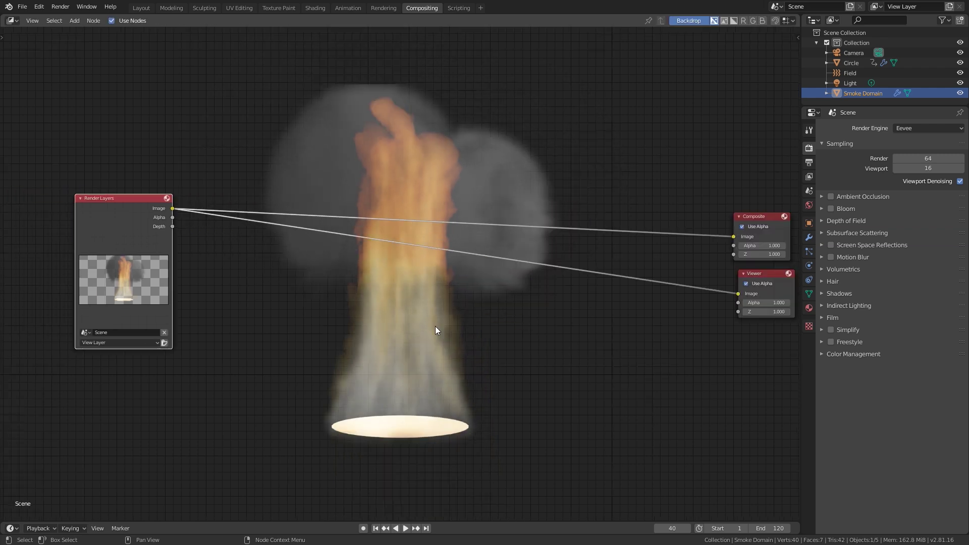
pyautogui.hotkey('alt', 'v')
pyautogui.hotkey('alt', 'v')
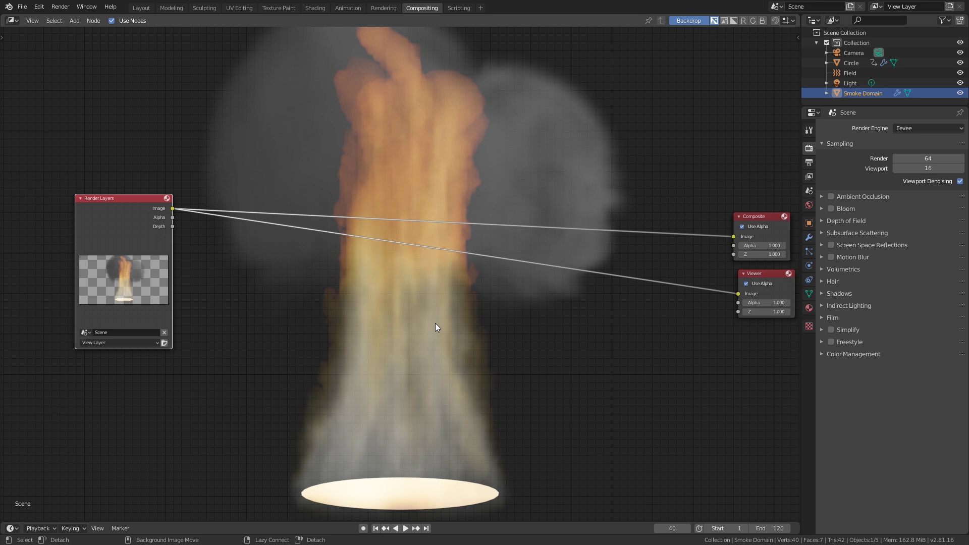
pyautogui.press('v')
pyautogui.press('v')
pyautogui.press('v')
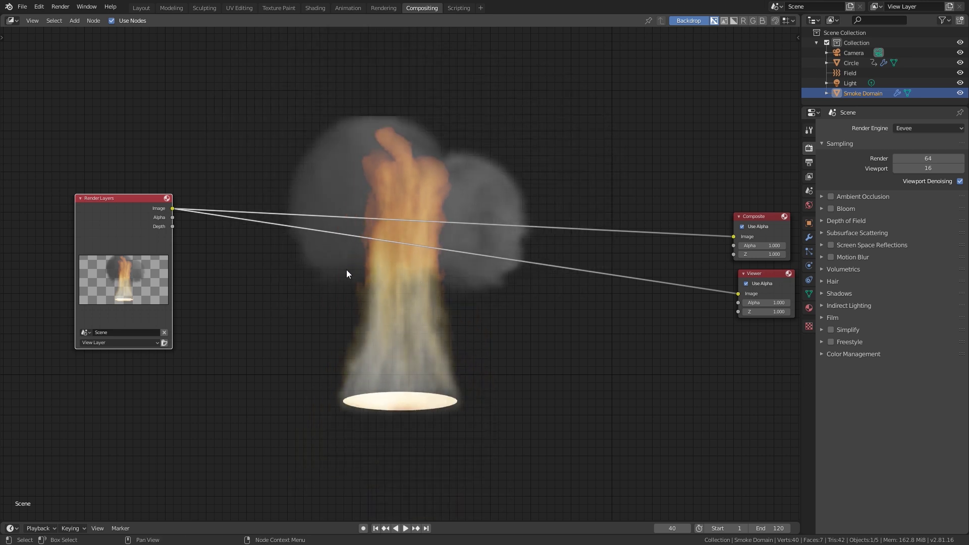
pyautogui.moveTo(346, 274); pyautogui.dragTo(240, 277, button='middle')
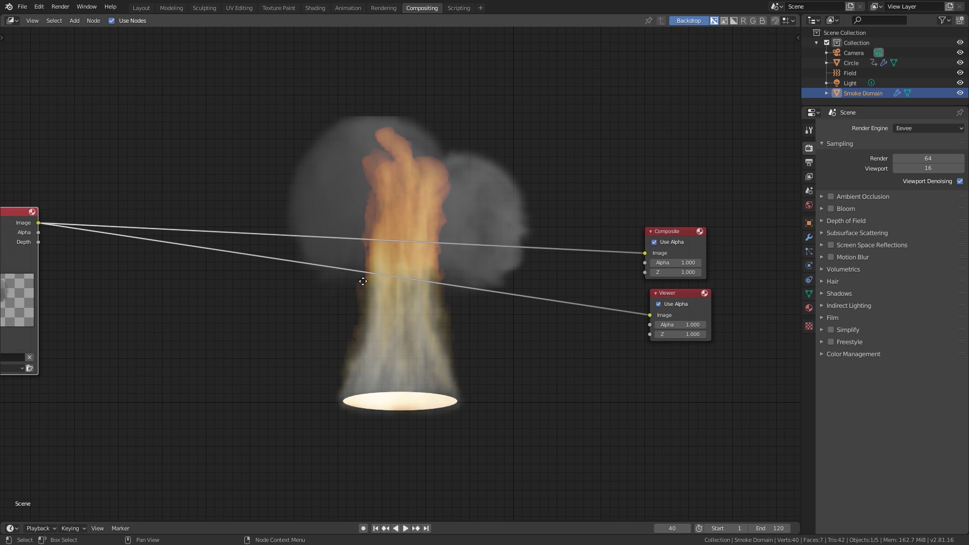
pyautogui.moveTo(362, 281); pyautogui.dragTo(485, 281, button='middle')
pyautogui.moveTo(121, 222); pyautogui.dragTo(79, 231)
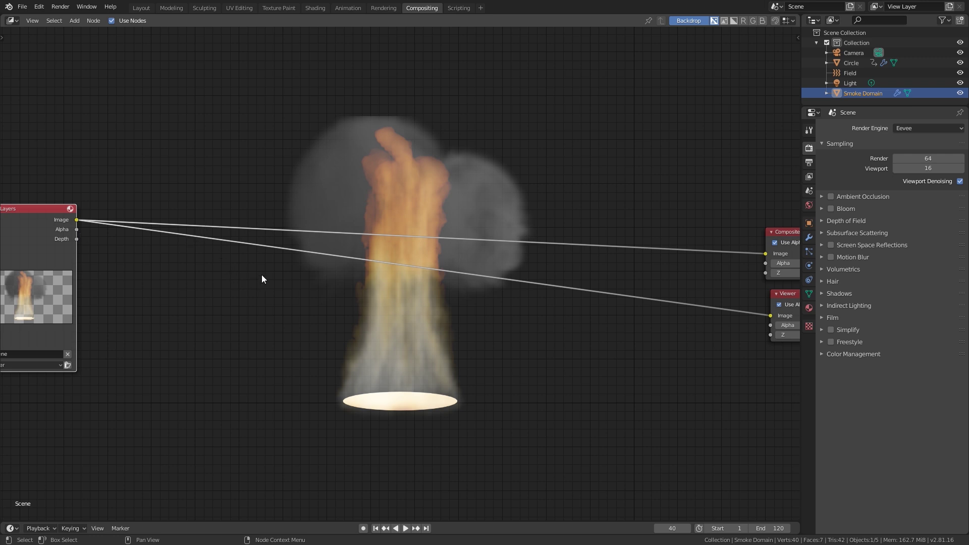
# - Insert a Scale node after Render Layers, routing its output into Composite and Viewer
pyautogui.hotkey('shift', 'a')
pyautogui.moveTo(193, 347)
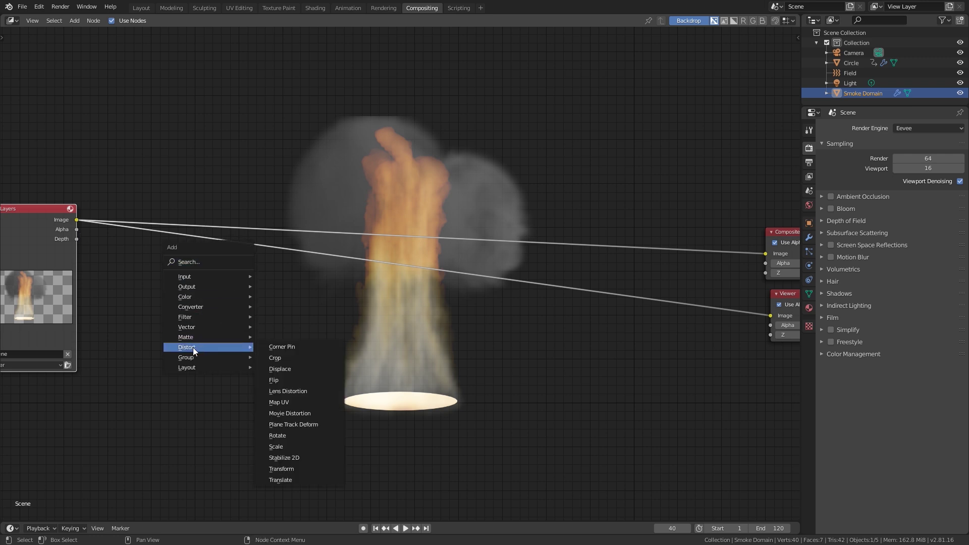
pyautogui.click(276, 447)
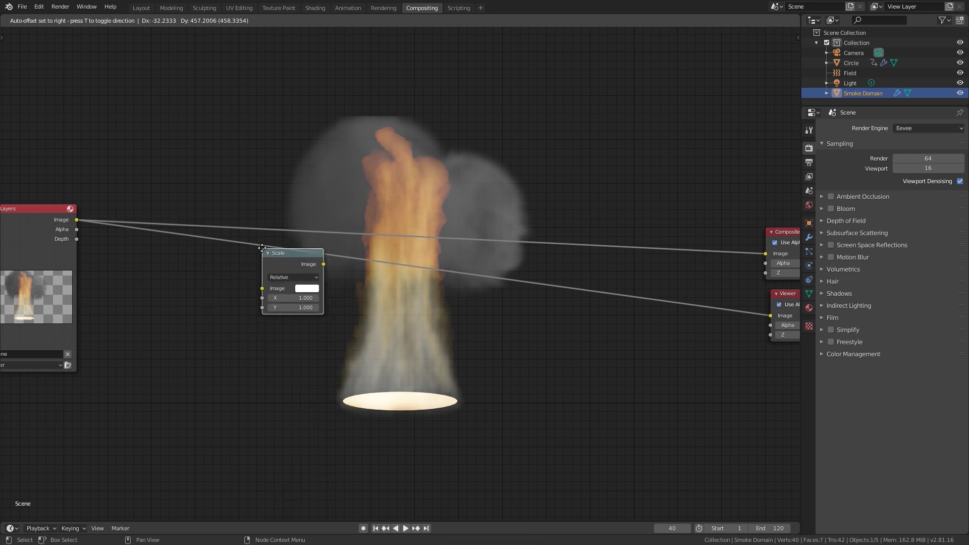
pyautogui.click(349, 259)
pyautogui.moveTo(323, 260); pyautogui.dragTo(766, 253)
pyautogui.press('g')
pyautogui.click(210, 261)
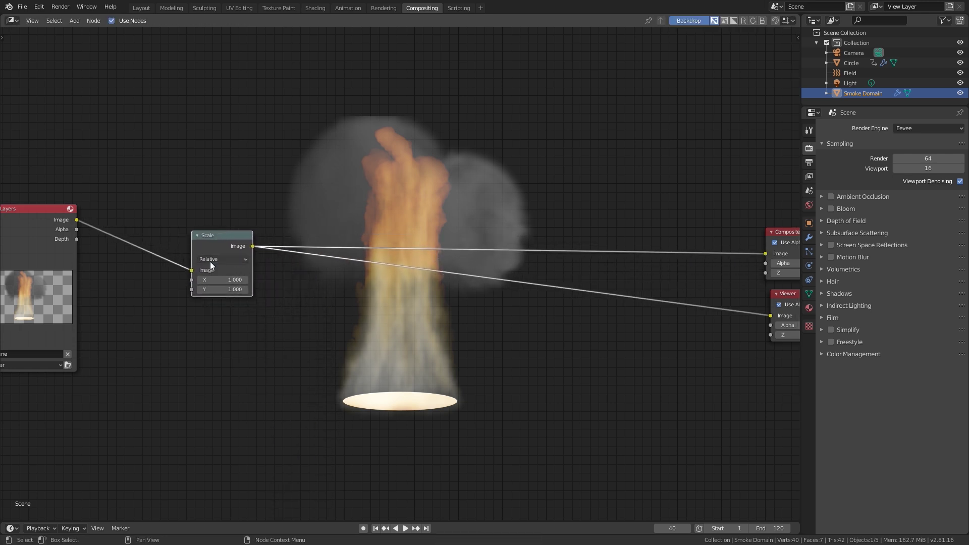
pyautogui.scroll(2, 131, 257)
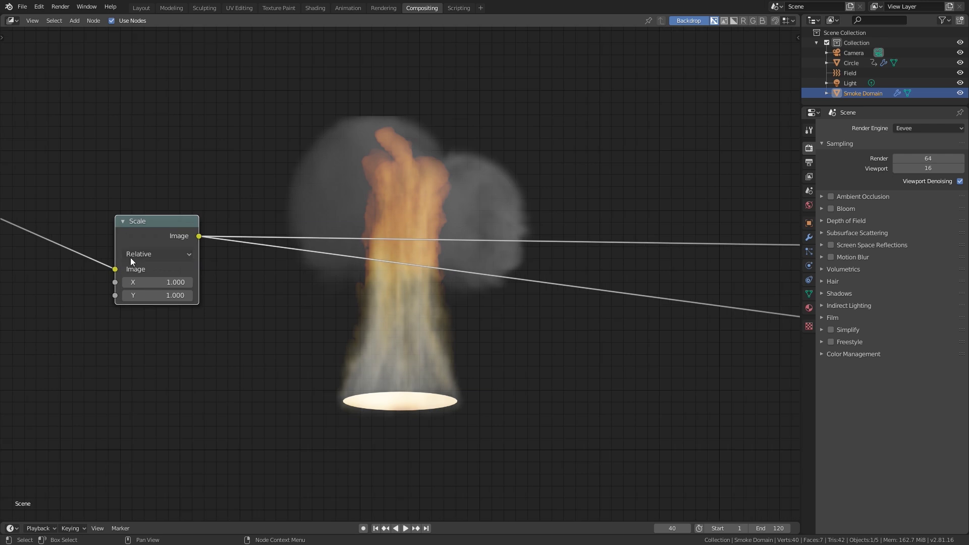
# - Set the Scale node's X and Y factors to 0.05 and move it further left
pyautogui.click(153, 281)
pyautogui.write('.')
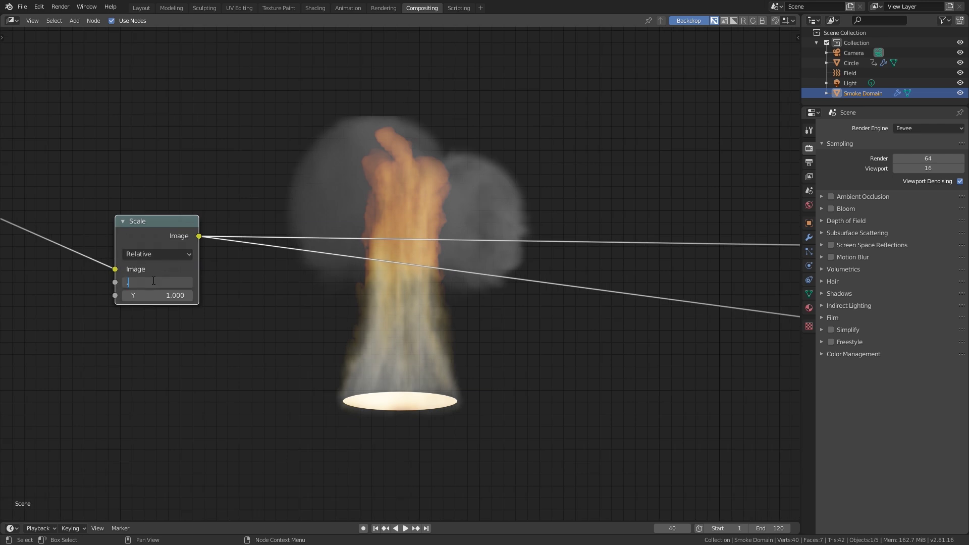
pyautogui.write('05')
pyautogui.press('Tab')
pyautogui.write('.')
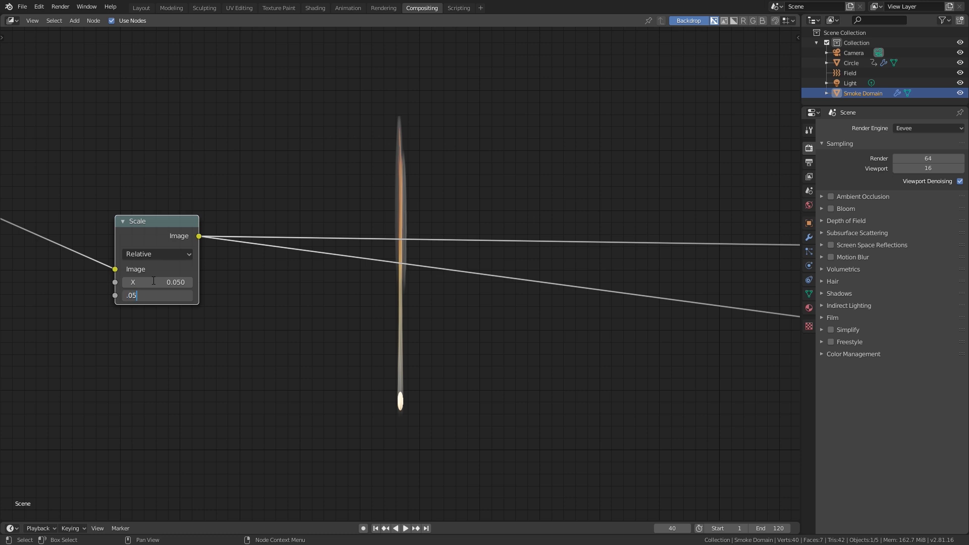
pyautogui.press('Return')
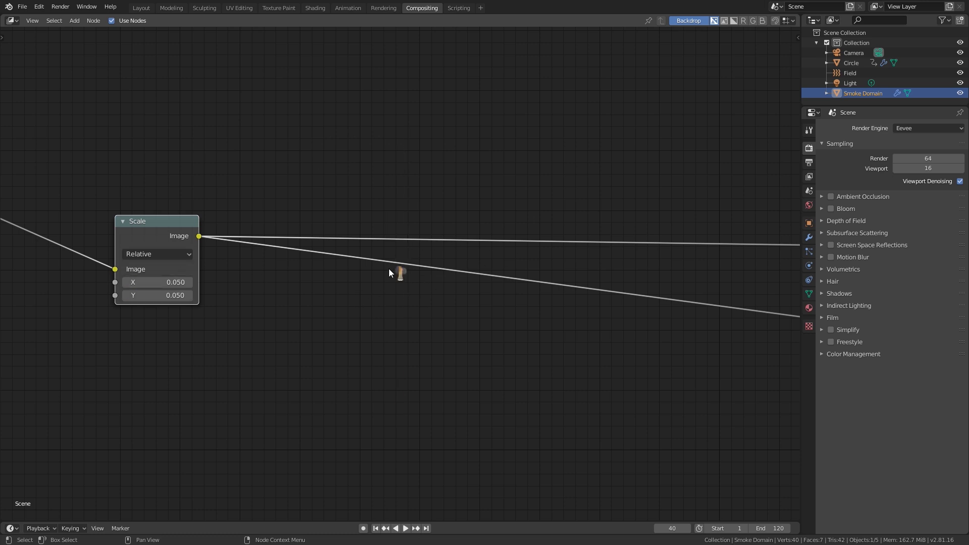
pyautogui.keyDown('ctrl'); pyautogui.scroll(5, 390, 265); pyautogui.keyUp('ctrl')
pyautogui.press('g')
pyautogui.click(369, 221)
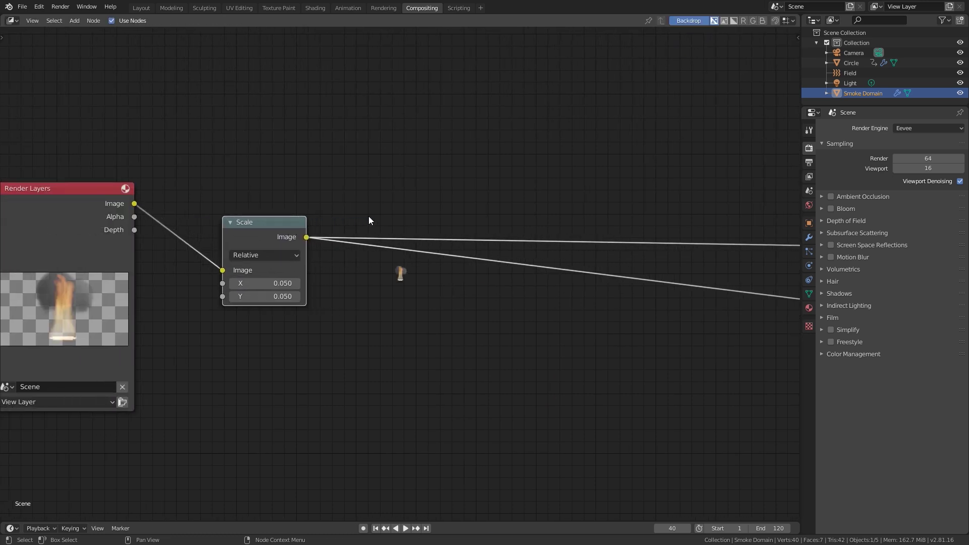
# - Add a Pixelate node and insert it into the Scale-to-Viewer link
pyautogui.hotkey('shift', 'a')
pyautogui.moveTo(399, 172)
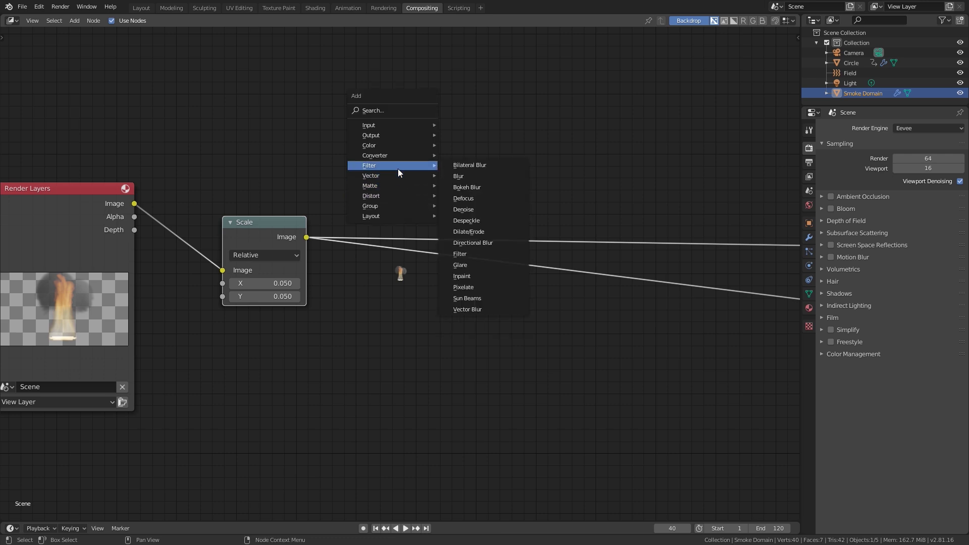
pyautogui.click(463, 287)
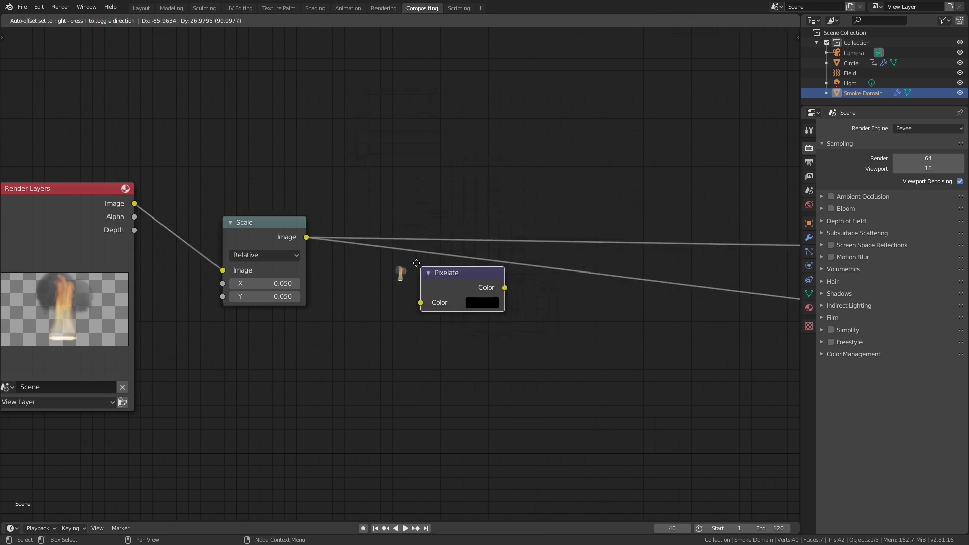
pyautogui.click(388, 246)
pyautogui.click(474, 261)
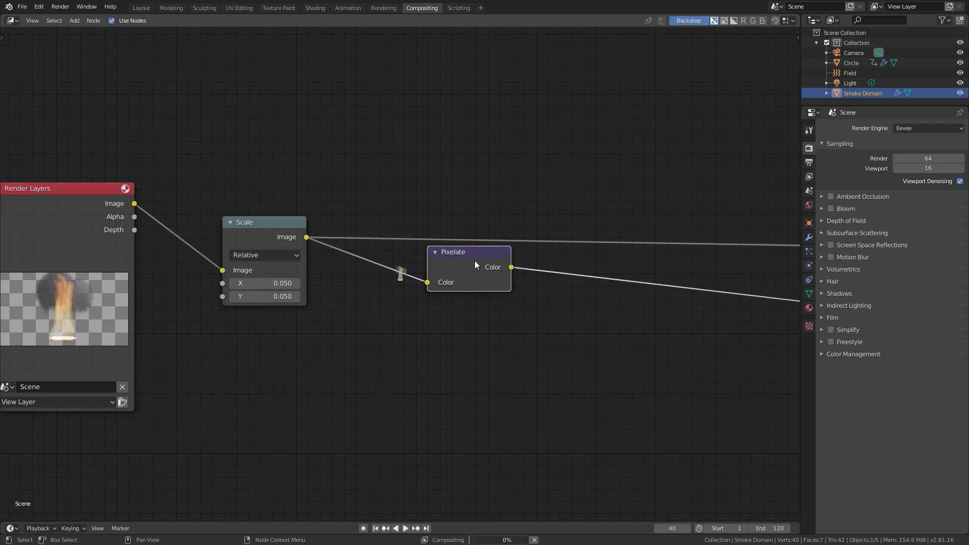
pyautogui.moveTo(475, 260); pyautogui.dragTo(290, 261, button='middle')
pyautogui.scroll(-2, 228, 315)
# - Link Pixelate to Composite and place a duplicate Scale node after Pixelate
pyautogui.moveTo(329, 288); pyautogui.dragTo(742, 274)
pyautogui.moveTo(311, 273); pyautogui.dragTo(255, 262)
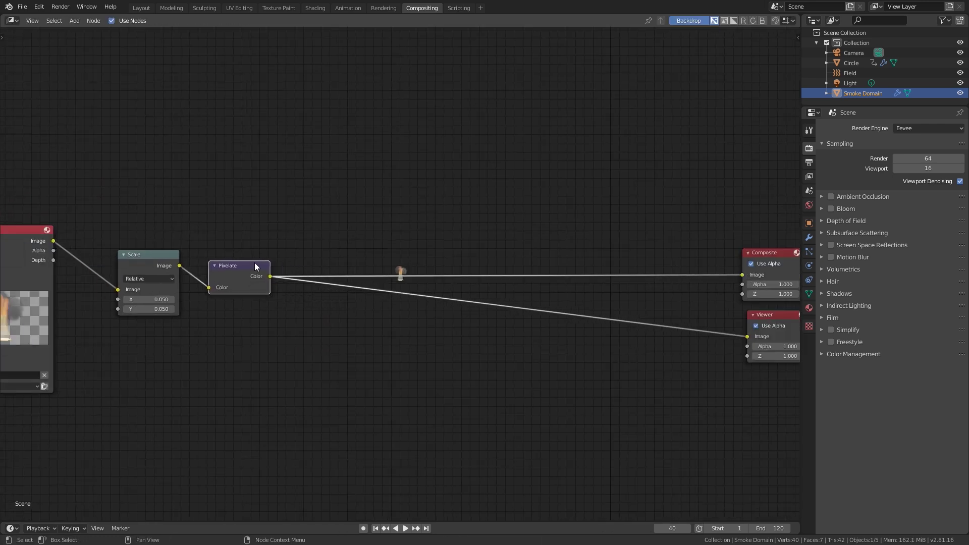
pyautogui.scroll(2, 180, 307)
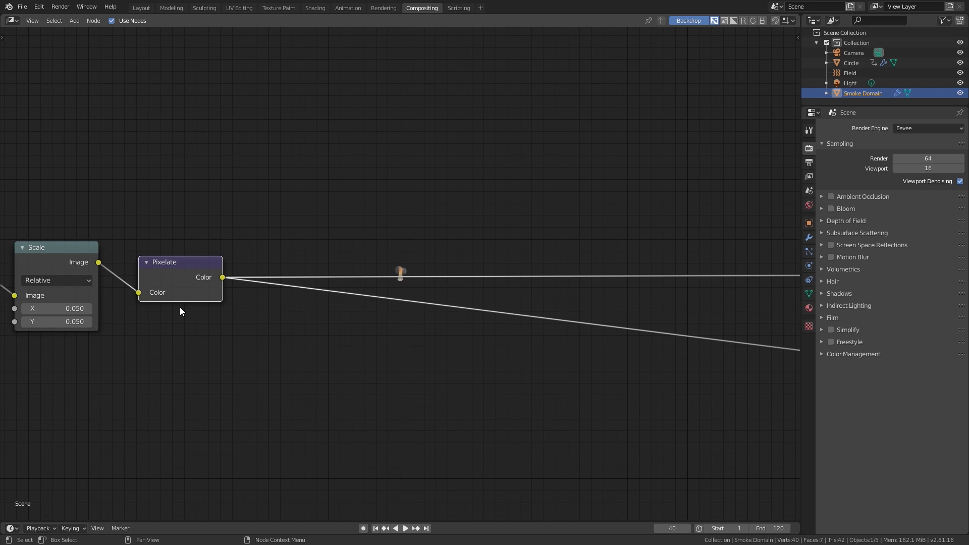
pyautogui.click(52, 256)
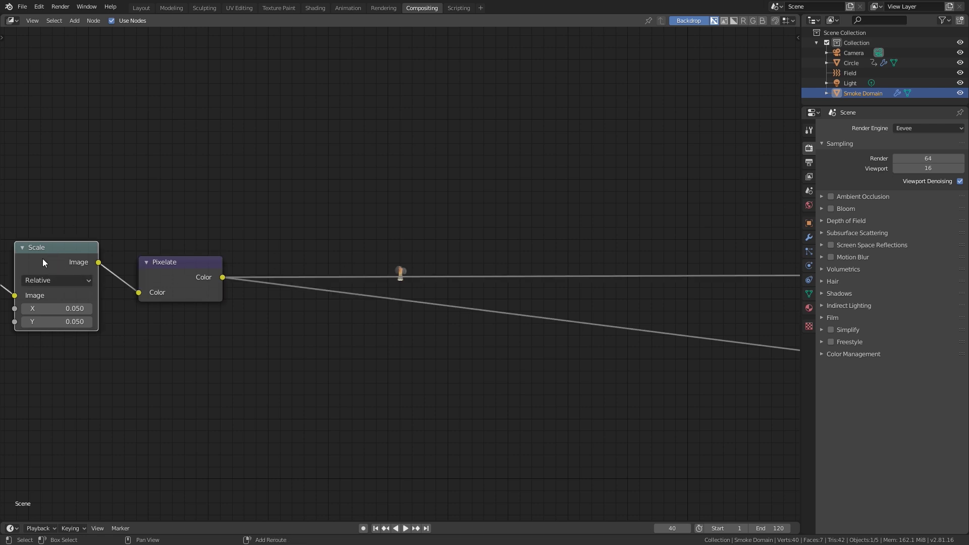
pyautogui.hotkey('shift', 'd')
pyautogui.click(354, 301)
pyautogui.scroll(-1, 394, 300)
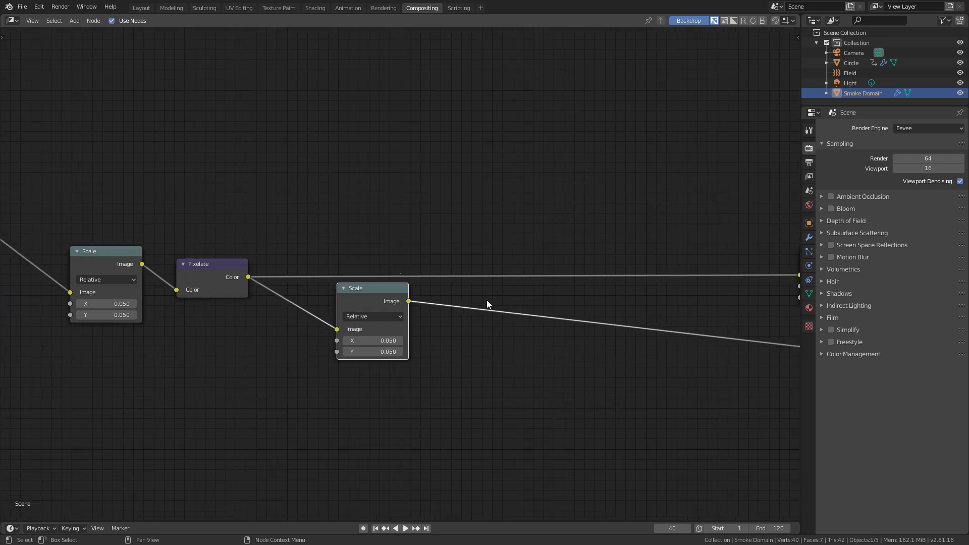
pyautogui.moveTo(487, 299); pyautogui.dragTo(329, 311, button='middle')
pyautogui.moveTo(286, 301); pyautogui.dragTo(204, 264)
# - Set the second Scale node's X and Y factors to 20
pyautogui.scroll(3, 202, 264)
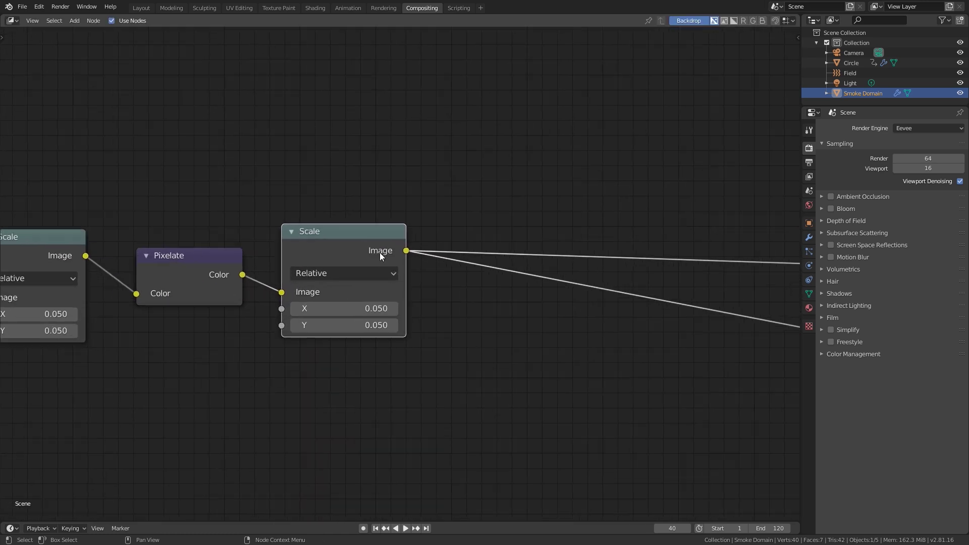
pyautogui.click(331, 306)
pyautogui.write('20')
pyautogui.press('Tab')
pyautogui.write('20')
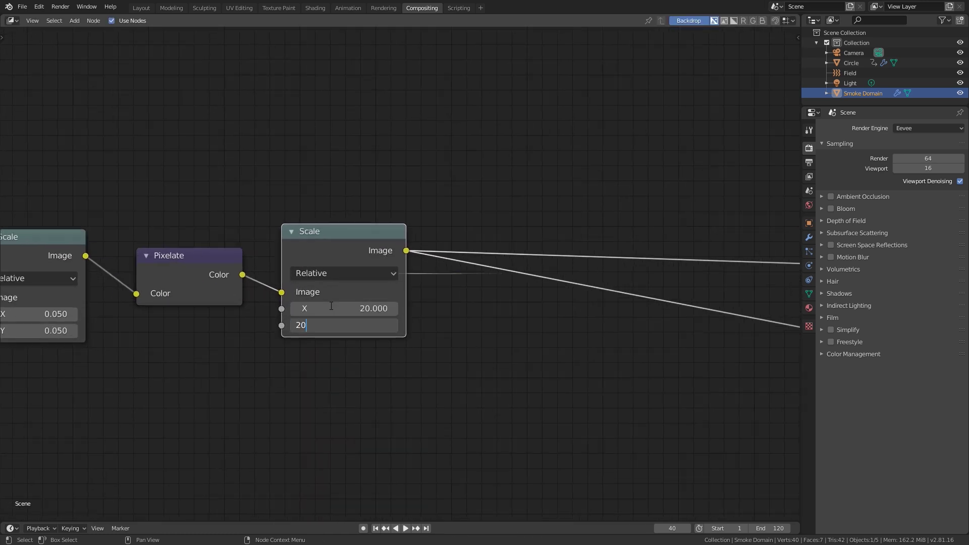
pyautogui.press('Return')
# - Rearrange the view so both Scale nodes and Pixelate are visible, nudging the second Scale down
pyautogui.moveTo(528, 327); pyautogui.dragTo(475, 315, button='middle')
pyautogui.scroll(2, 354, 298)
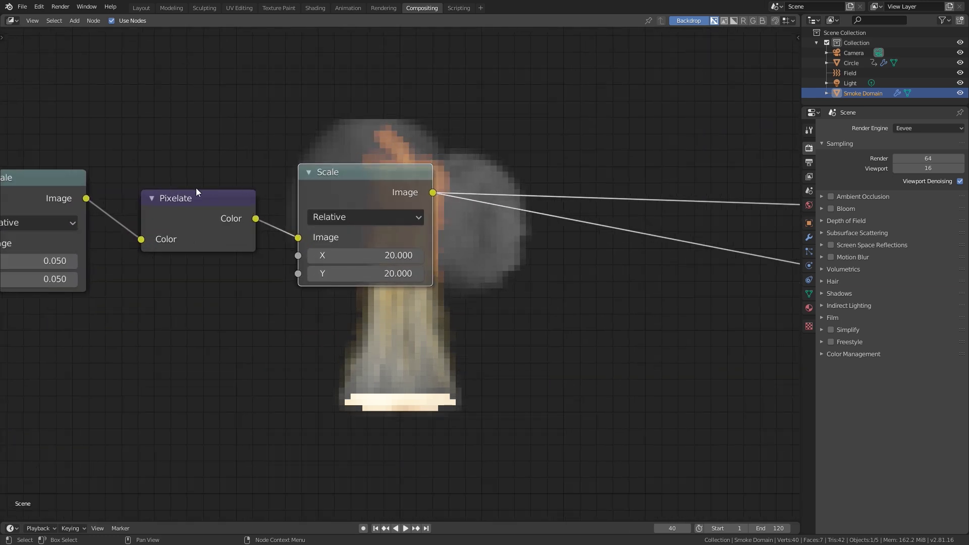
pyautogui.moveTo(195, 187); pyautogui.dragTo(356, 244, button='middle')
pyautogui.scroll(1, 356, 244)
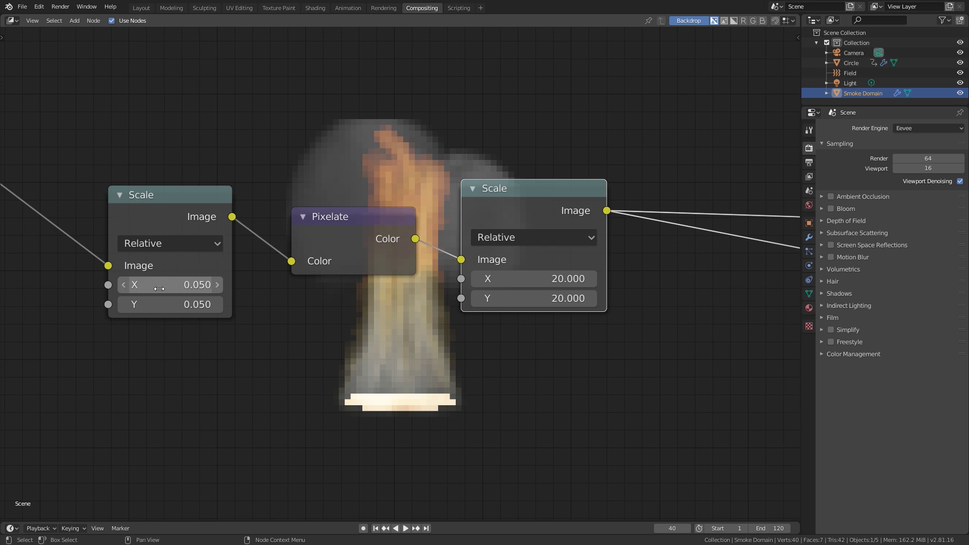
pyautogui.moveTo(538, 202); pyautogui.dragTo(328, 257, button='middle')
pyautogui.moveTo(367, 239); pyautogui.dragTo(365, 243)
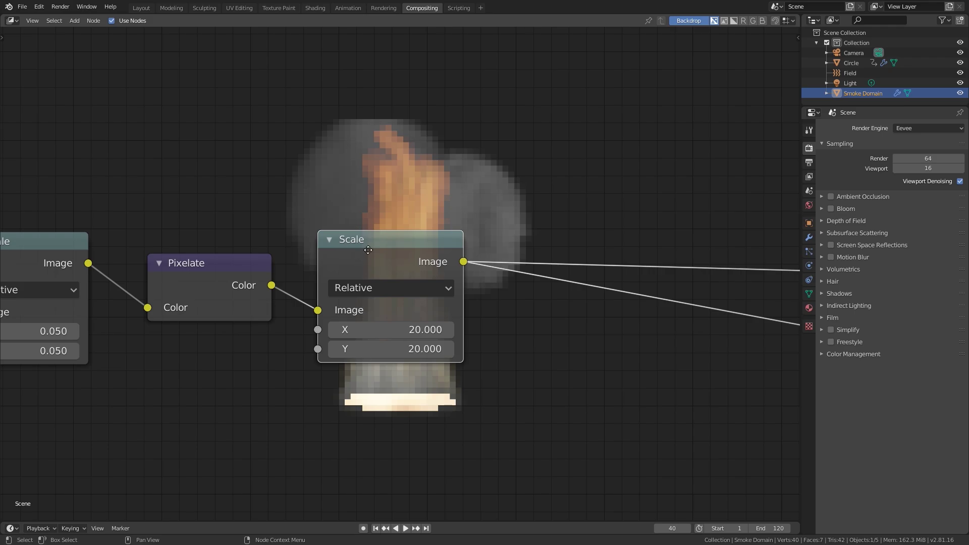
pyautogui.moveTo(368, 250); pyautogui.dragTo(292, 250, button='middle')
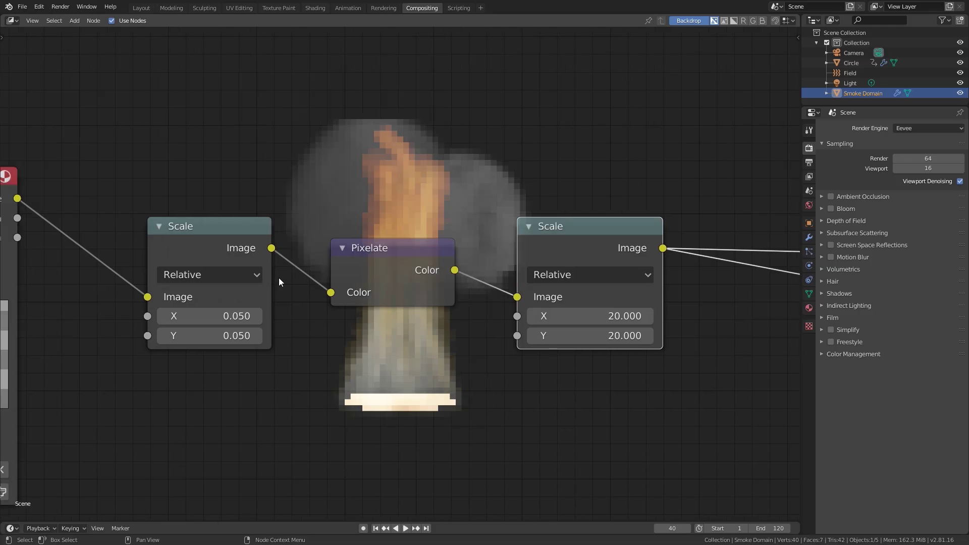
pyautogui.click(190, 333)
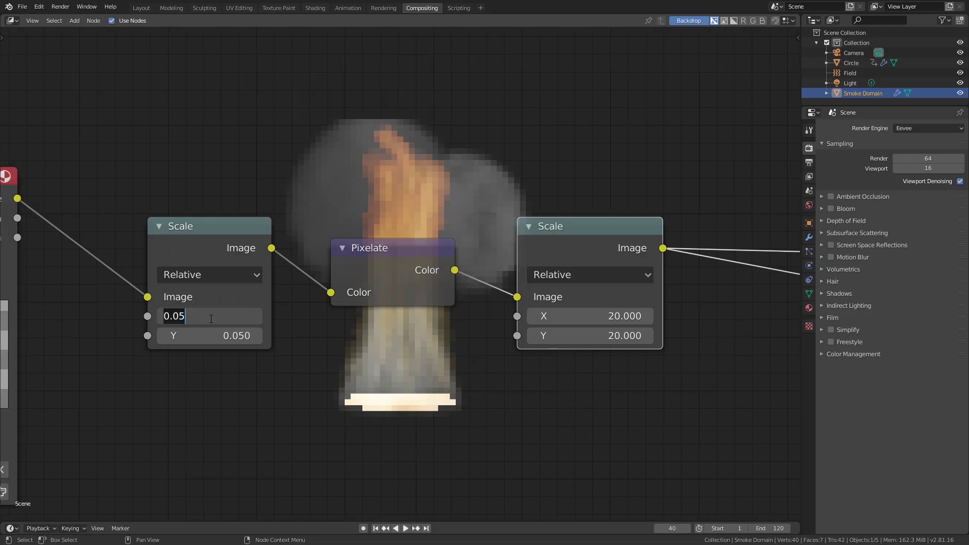
pyautogui.write('.1')
pyautogui.press('Tab')
pyautogui.write('.1')
pyautogui.press('Return')
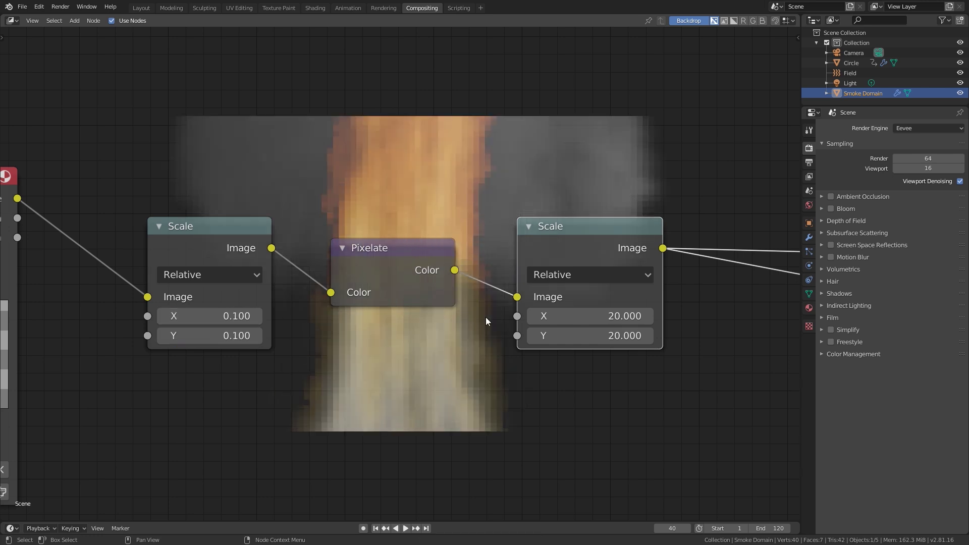
pyautogui.click(587, 317)
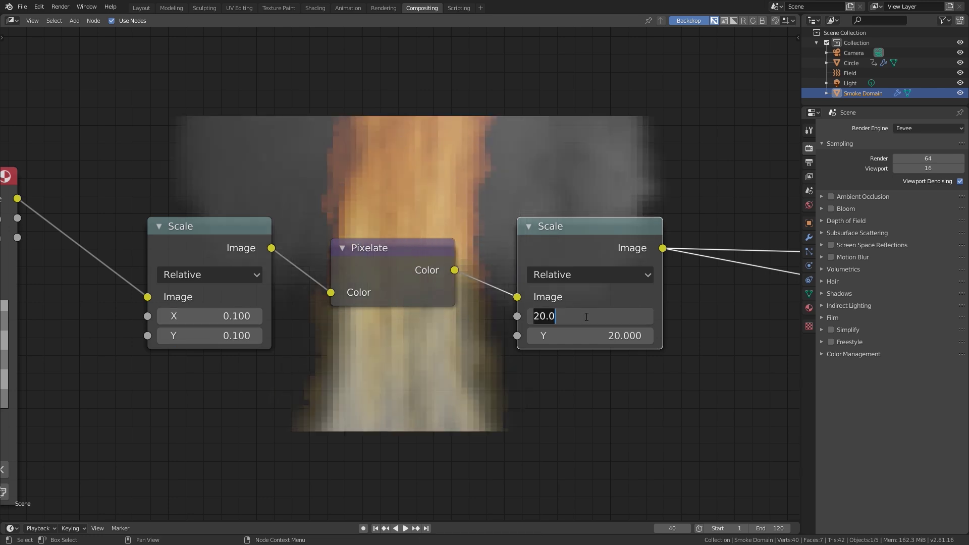
pyautogui.write('10')
pyautogui.press('Tab')
pyautogui.write('10')
pyautogui.press('Return')
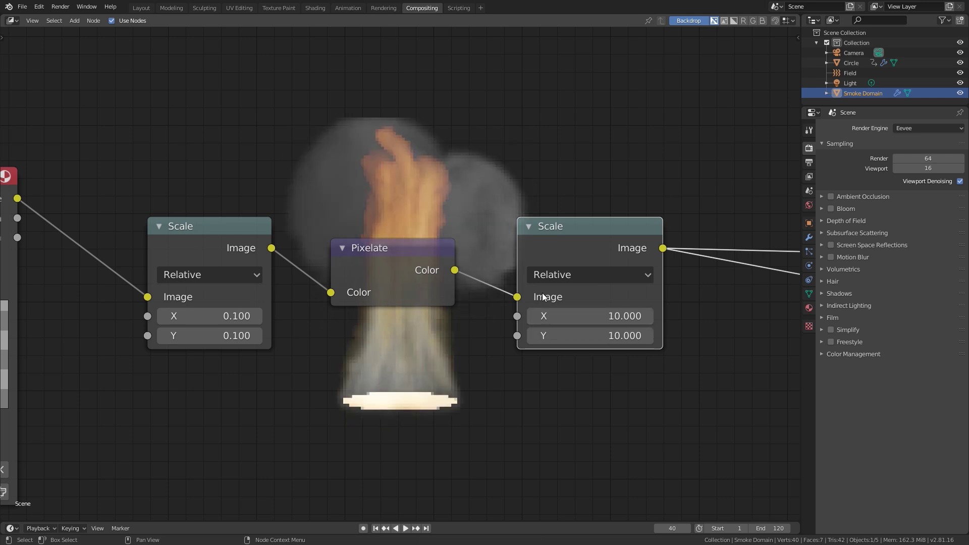
pyautogui.moveTo(469, 178); pyautogui.dragTo(373, 172, button='middle')
pyautogui.hotkey('ctrl', 'z')
pyautogui.hotkey('ctrl', 'z')
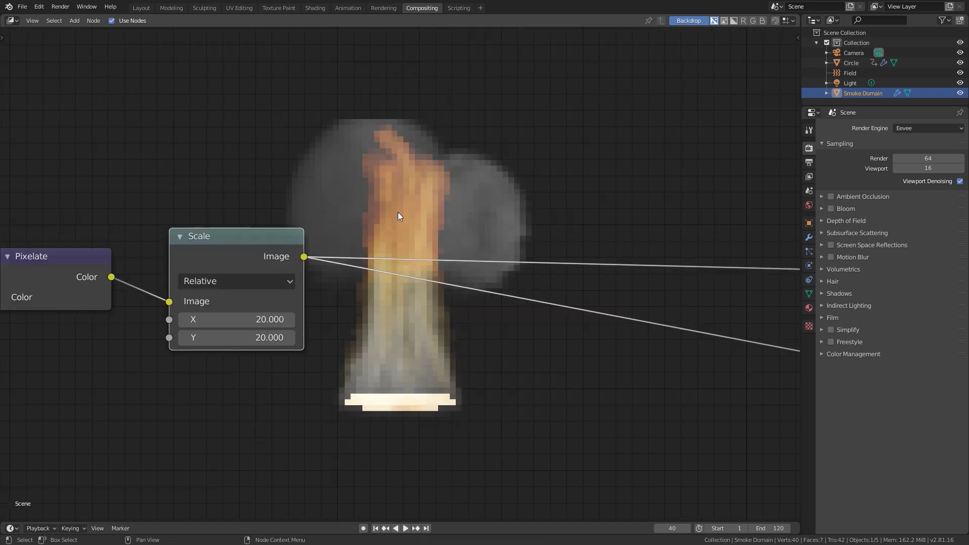
pyautogui.scroll(-3, 450, 192)
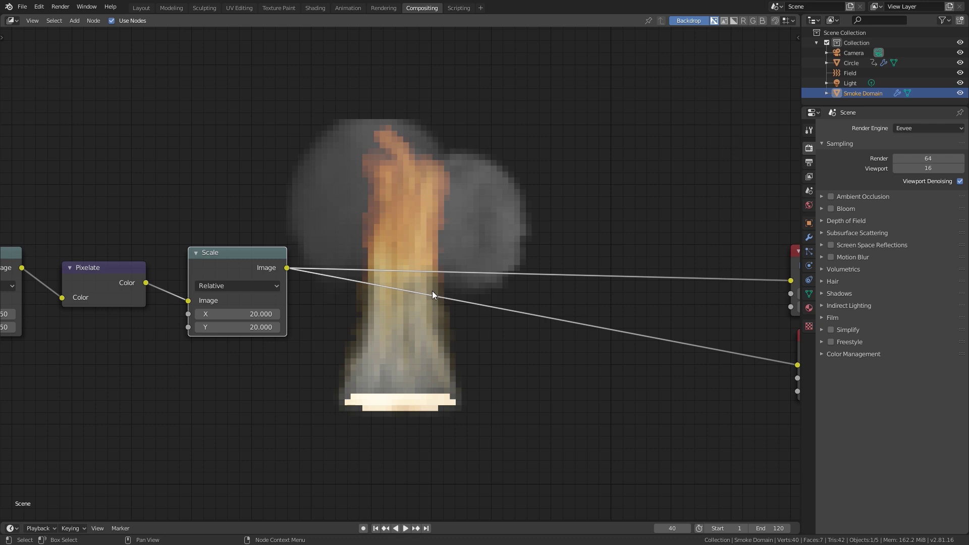
# - Add a Dilate/Erode node below the second Scale node and connect the Scale image to it
pyautogui.hotkey('shift', 'a')
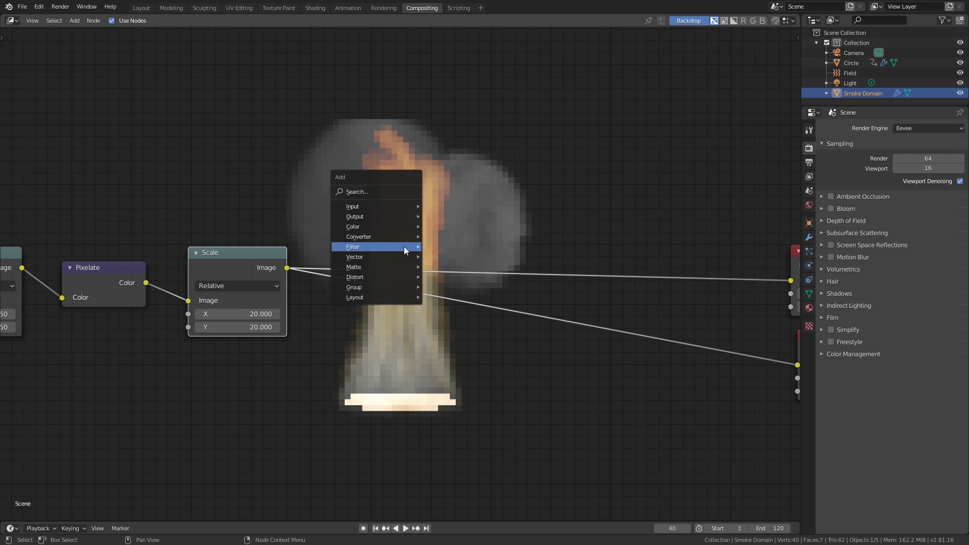
pyautogui.moveTo(403, 246)
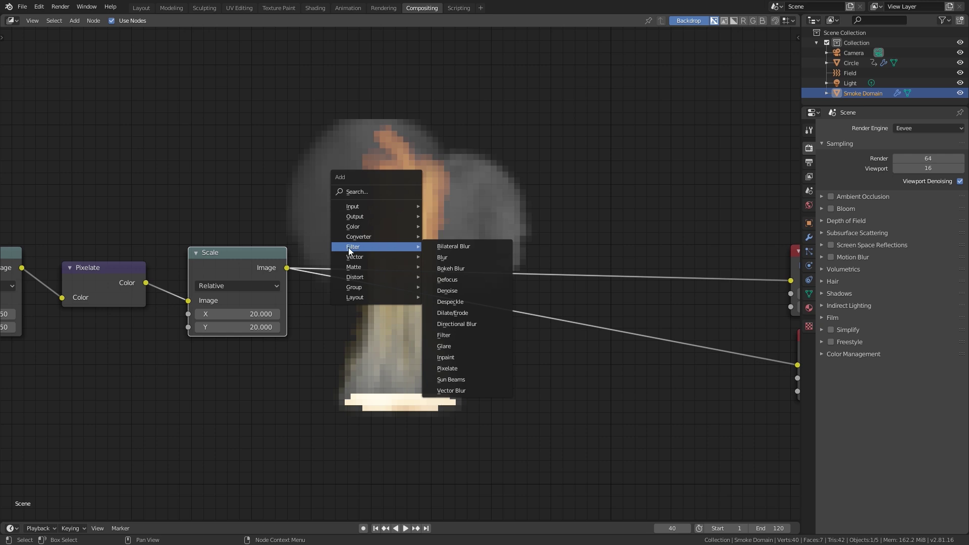
pyautogui.click(459, 314)
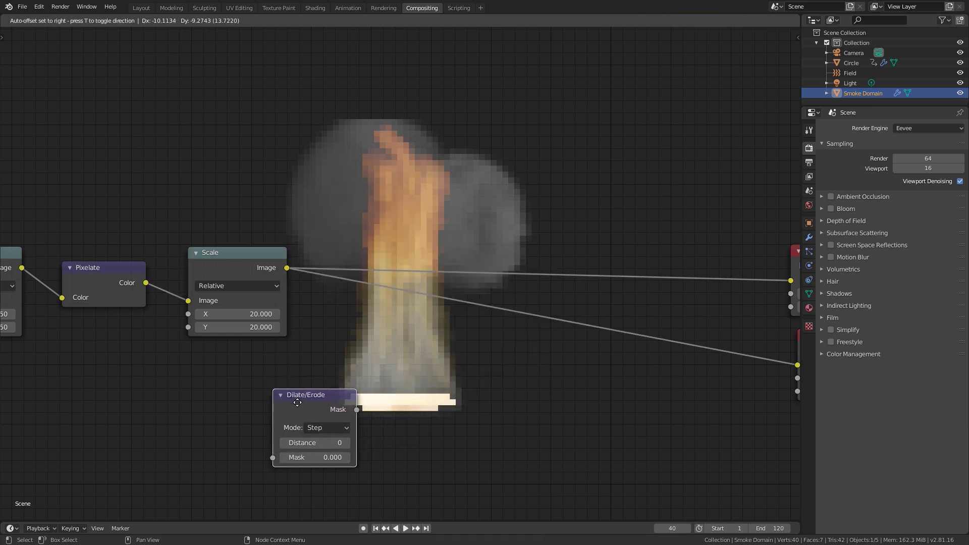
pyautogui.click(373, 374)
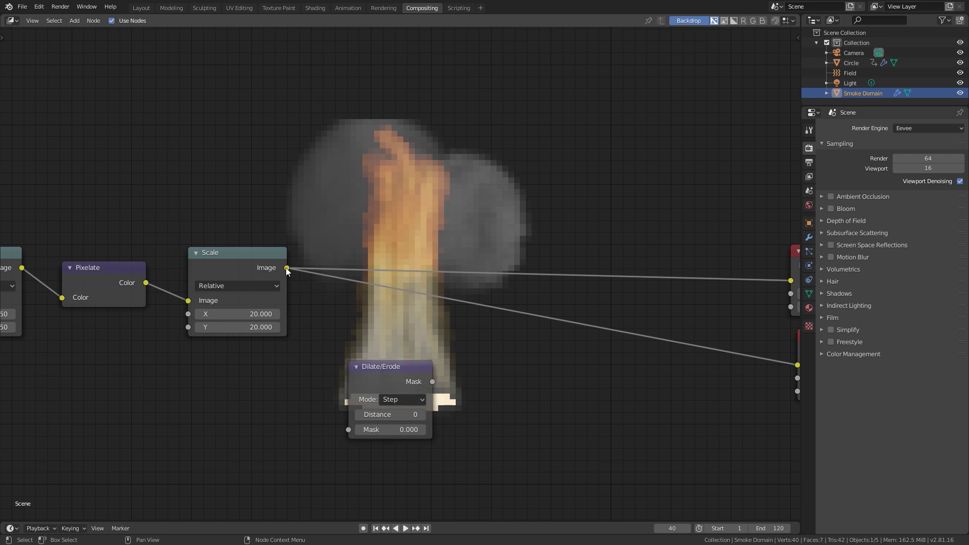
pyautogui.moveTo(286, 268); pyautogui.dragTo(348, 431)
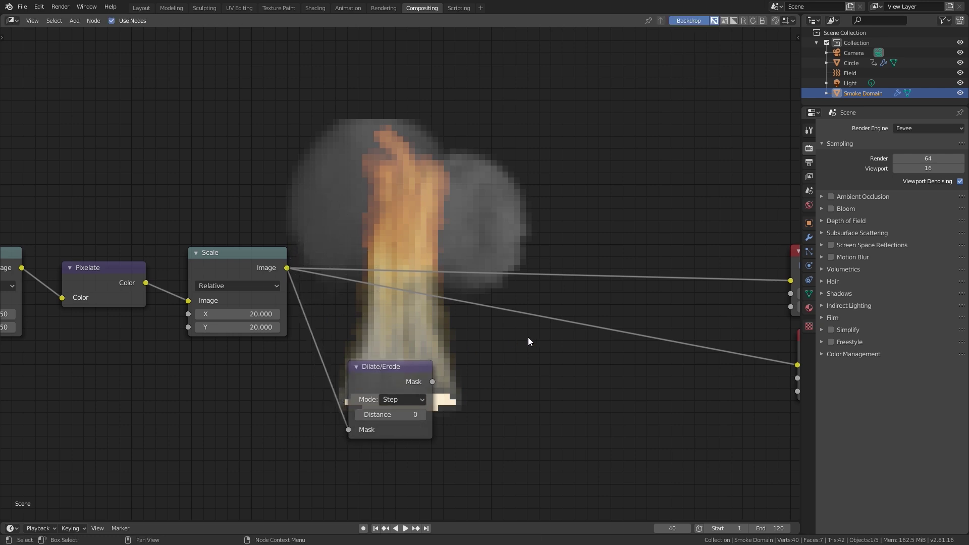
pyautogui.moveTo(528, 337); pyautogui.dragTo(381, 306, button='middle')
# - Add a Set Alpha node and feed the Dilate/Erode mask into its Image input
pyautogui.hotkey('shift', 'a')
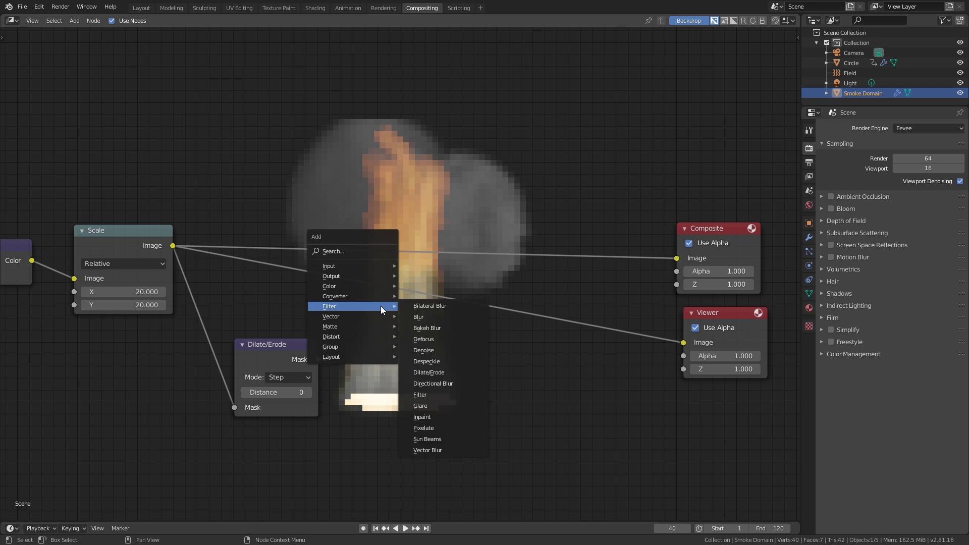
pyautogui.moveTo(343, 297)
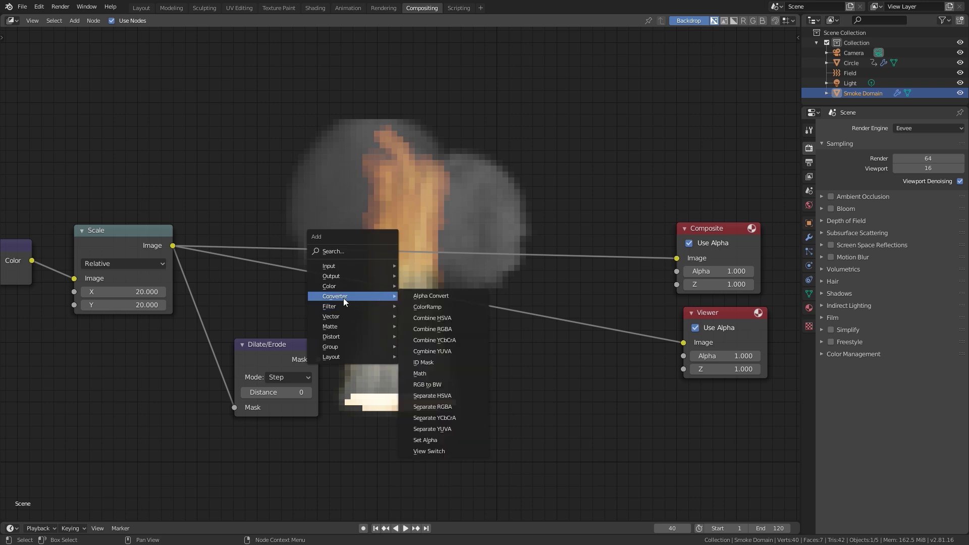
pyautogui.click(433, 439)
pyautogui.click(367, 323)
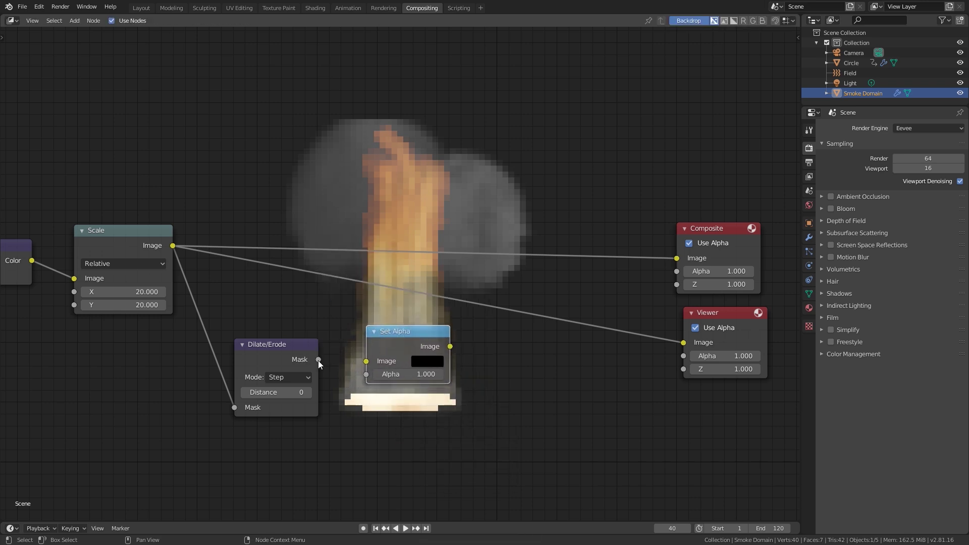
pyautogui.moveTo(318, 359); pyautogui.dragTo(366, 374)
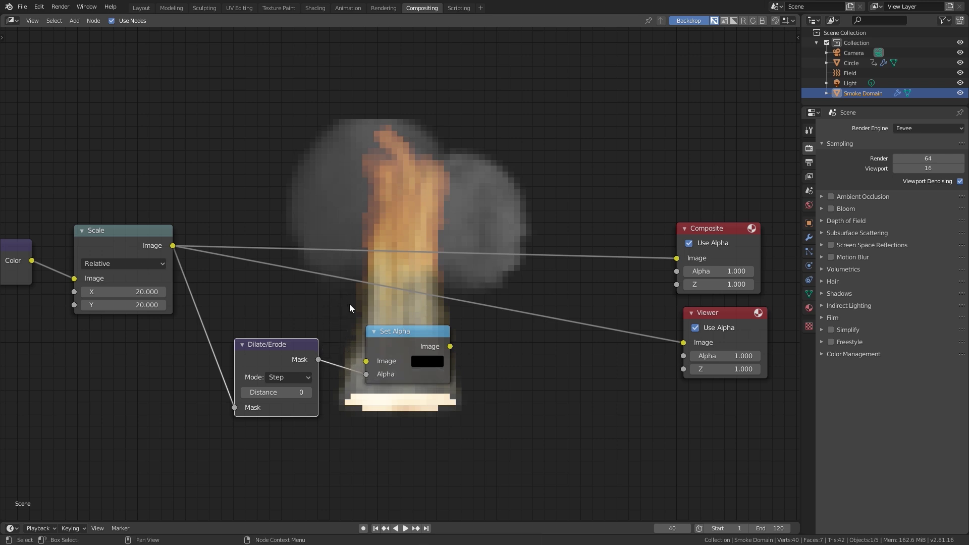
pyautogui.hotkey('shift', 'a')
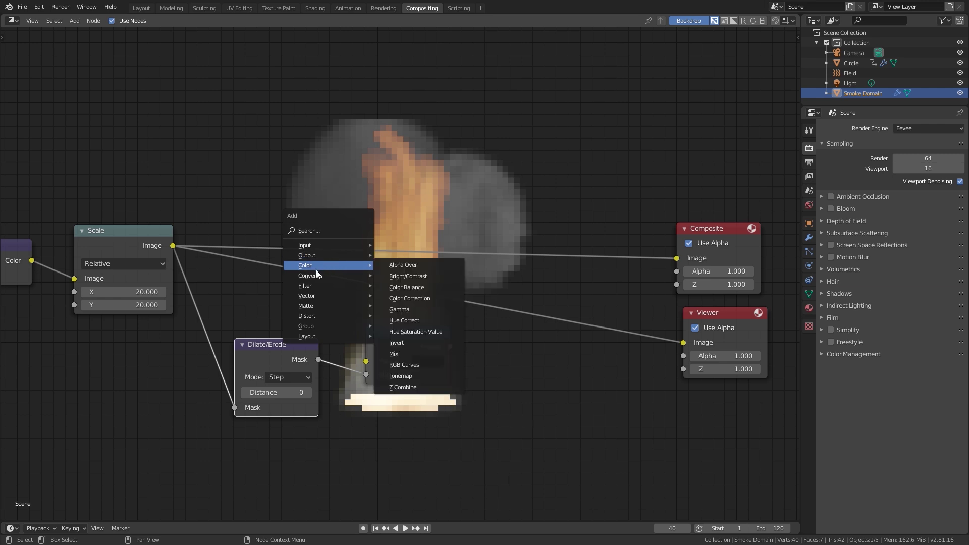
# - Add an Alpha Over node fed by Set Alpha in its first Image input and outputting to Composite
pyautogui.click(406, 265)
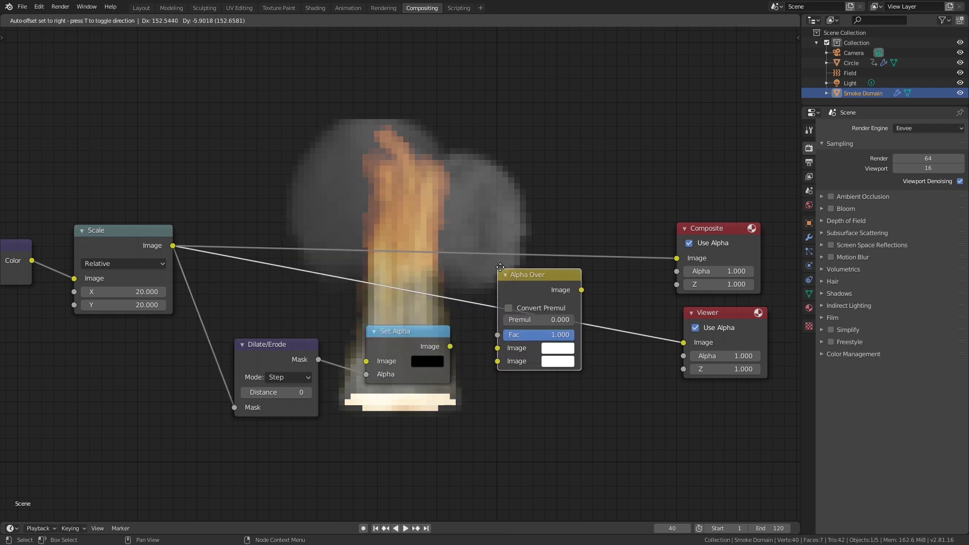
pyautogui.click(502, 261)
pyautogui.moveTo(586, 283); pyautogui.dragTo(677, 257)
pyautogui.scroll(2, 443, 336)
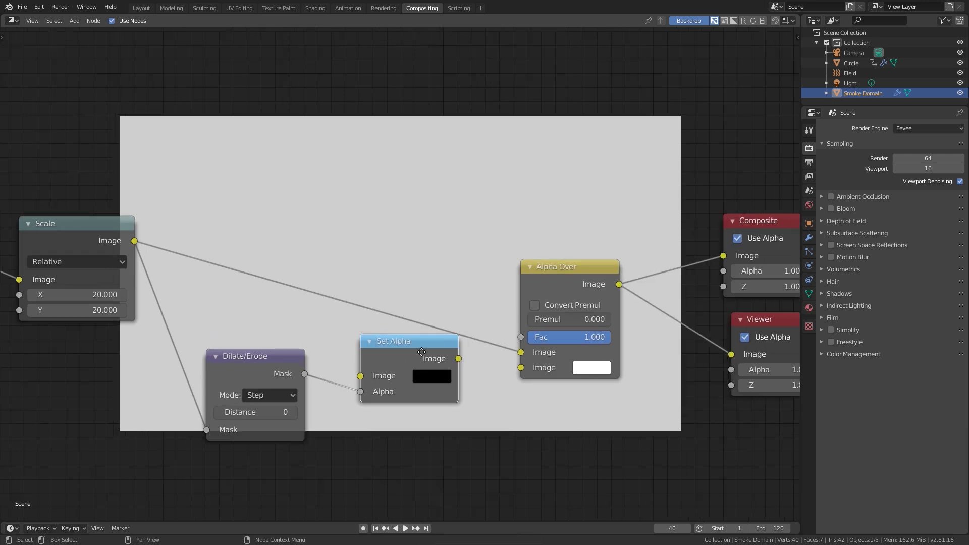
pyautogui.moveTo(432, 371); pyautogui.dragTo(451, 303)
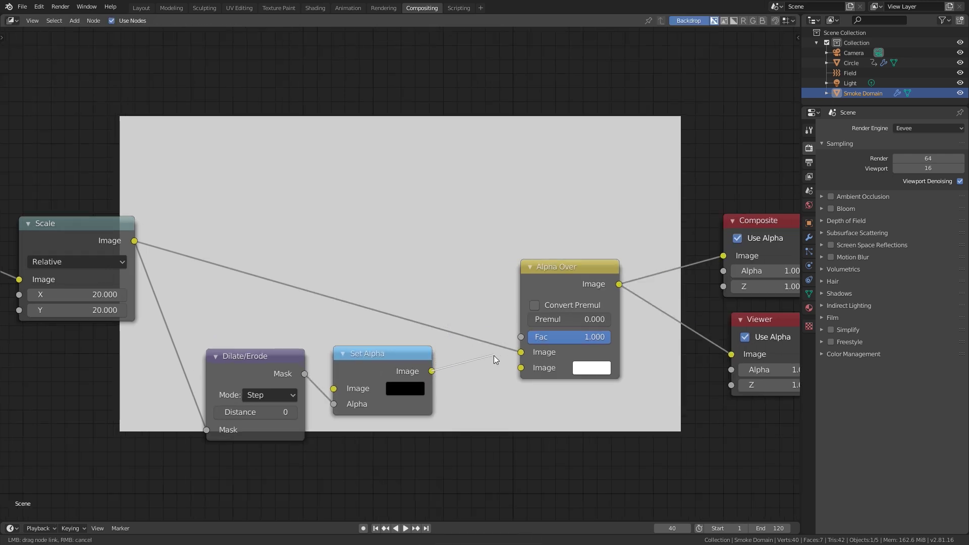
pyautogui.moveTo(494, 355); pyautogui.dragTo(521, 352)
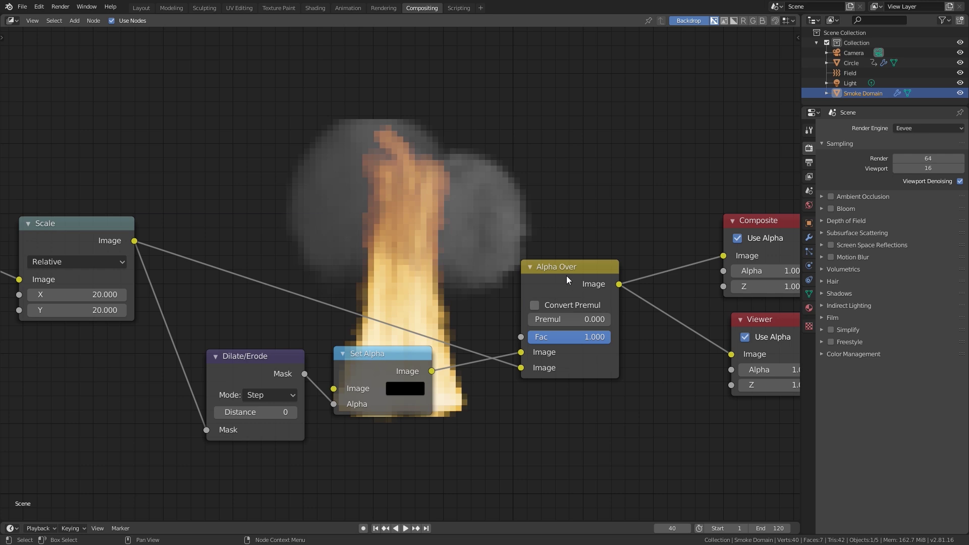
pyautogui.moveTo(566, 275); pyautogui.dragTo(562, 249)
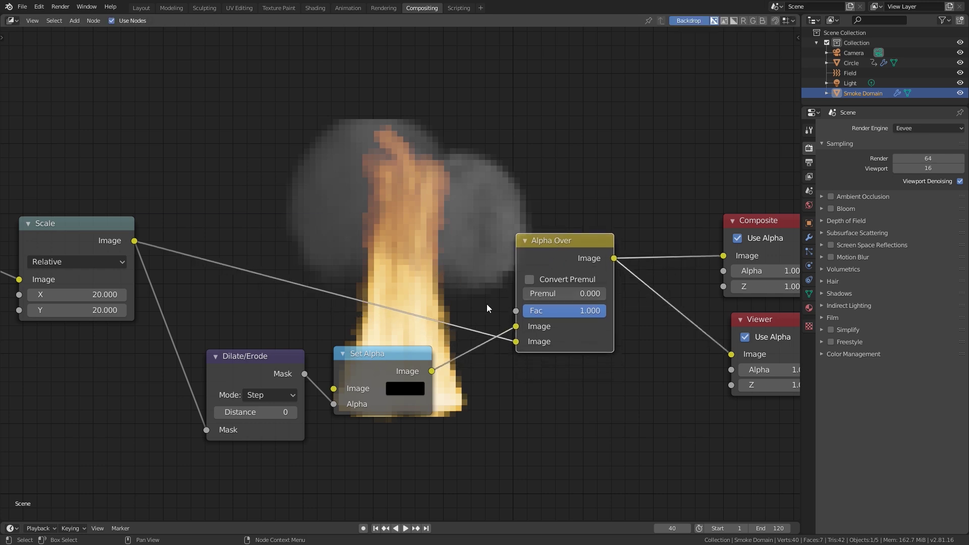
# - Raise the Dilate/Erode distance to 6
pyautogui.click(294, 411)
pyautogui.click(295, 411)
pyautogui.click(294, 411)
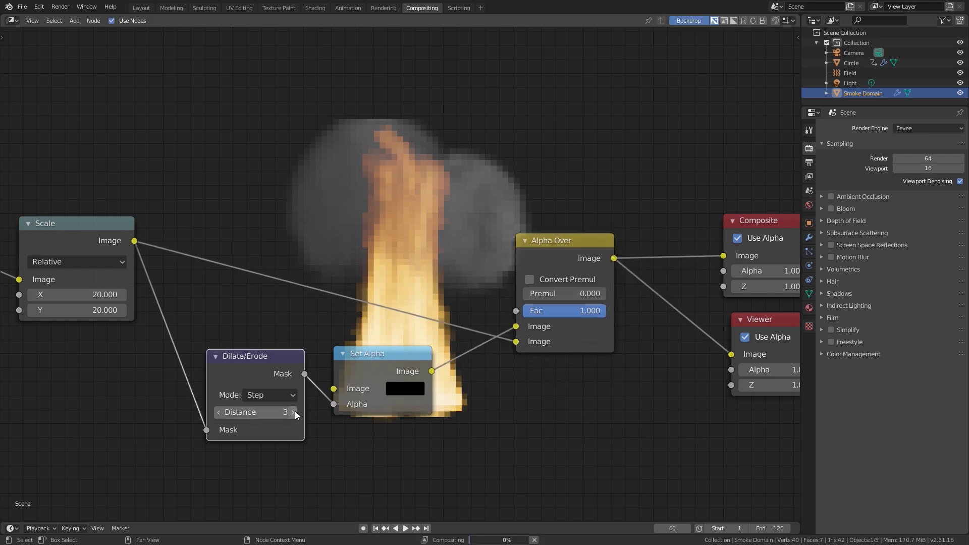
pyautogui.moveTo(294, 411); pyautogui.dragTo(169, 338, button='middle')
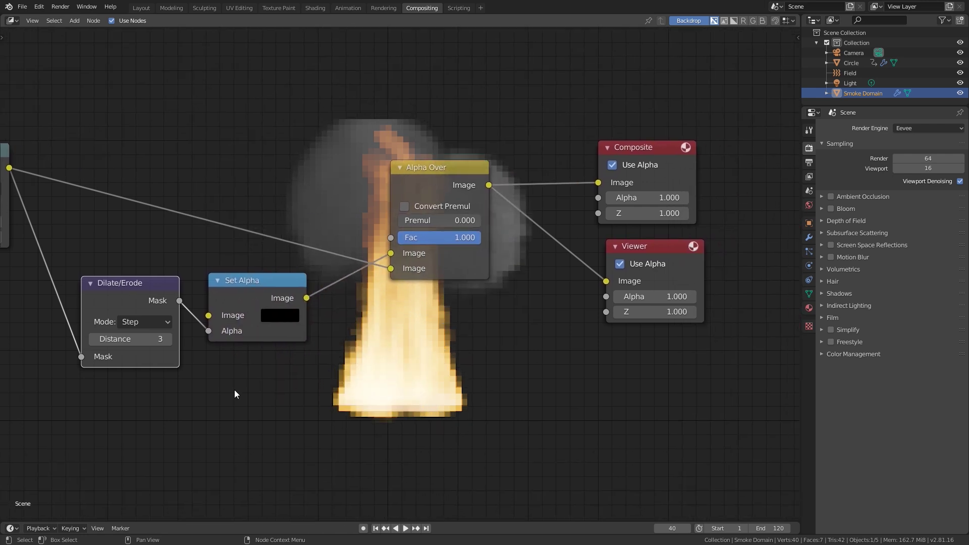
pyautogui.click(168, 340)
pyautogui.click(169, 339)
pyautogui.click(168, 339)
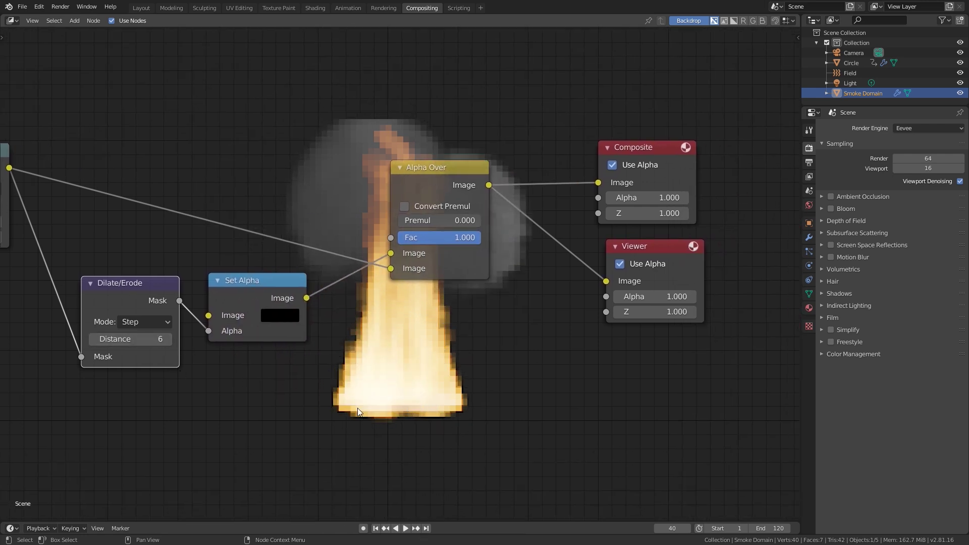
# - Set the Set Alpha colour to black for the outline
pyautogui.moveTo(334, 284); pyautogui.dragTo(345, 294, button='middle')
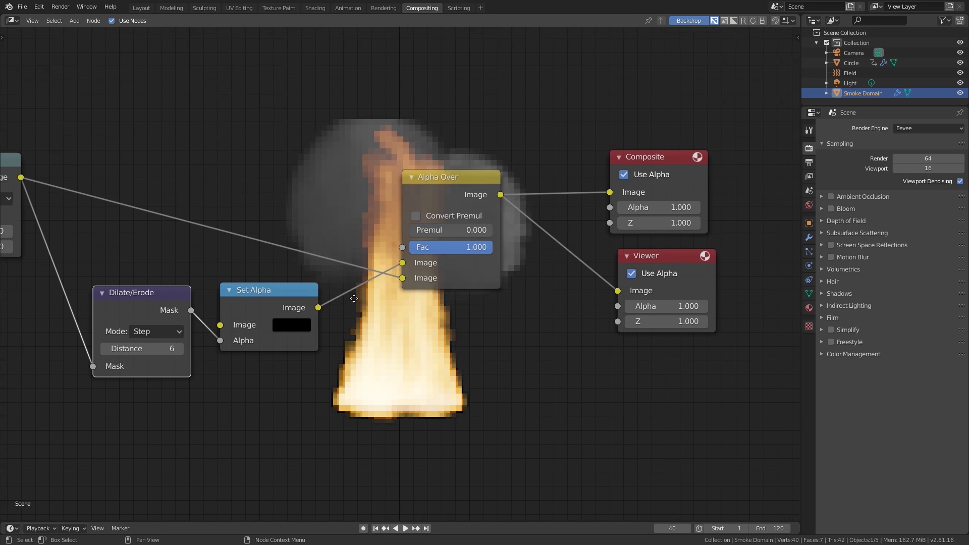
pyautogui.scroll(2, 415, 364)
pyautogui.moveTo(415, 363); pyautogui.dragTo(336, 341, button='middle')
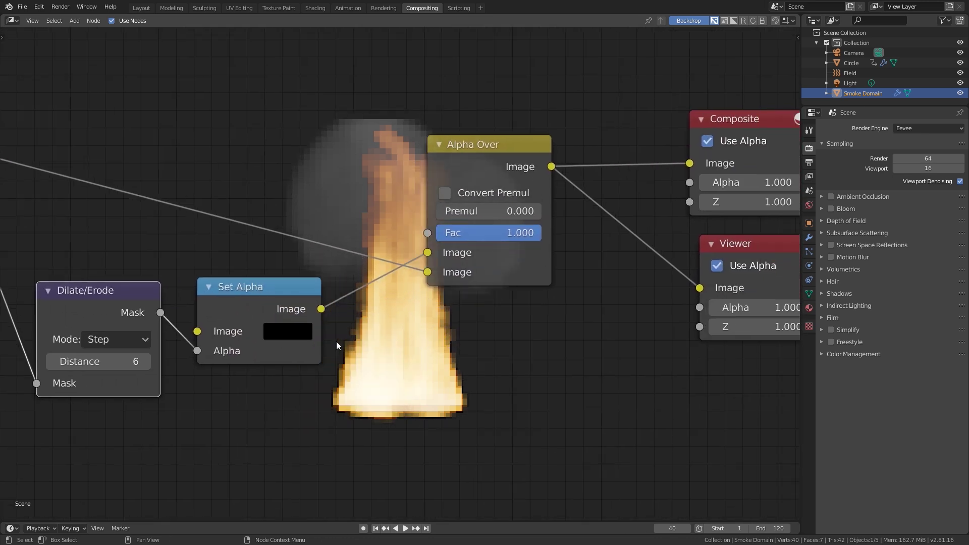
pyautogui.click(278, 334)
pyautogui.moveTo(416, 182); pyautogui.dragTo(419, 86)
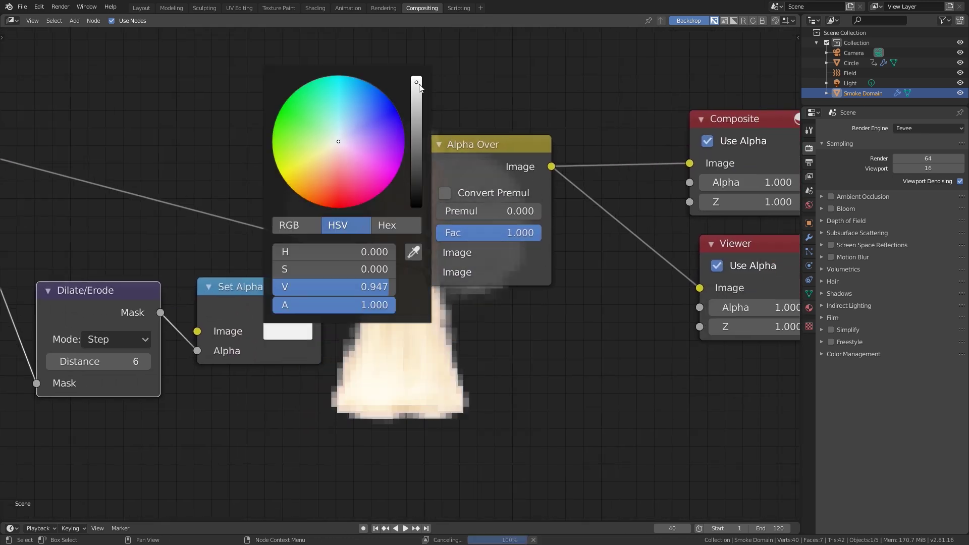
pyautogui.click(375, 120)
pyautogui.moveTo(500, 399)
pyautogui.mouseDown(button='middle')
pyautogui.moveTo(387, 236)
pyautogui.moveTo(495, 383)
pyautogui.mouseUp(button='middle')
pyautogui.click(294, 312)
pyautogui.moveTo(411, 161); pyautogui.dragTo(414, 186)
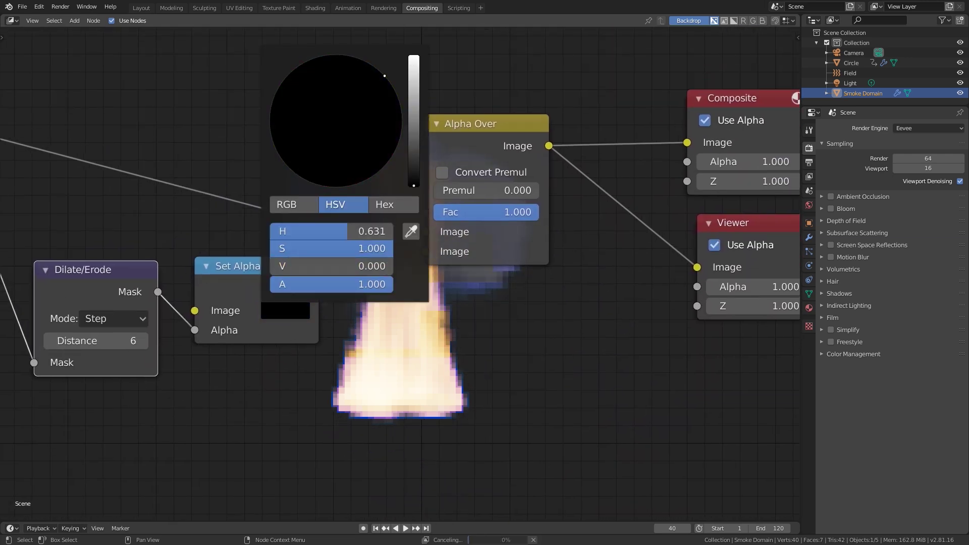
# - Set Alpha Over's Premul to 1.000
pyautogui.moveTo(469, 308); pyautogui.dragTo(400, 430, button='middle')
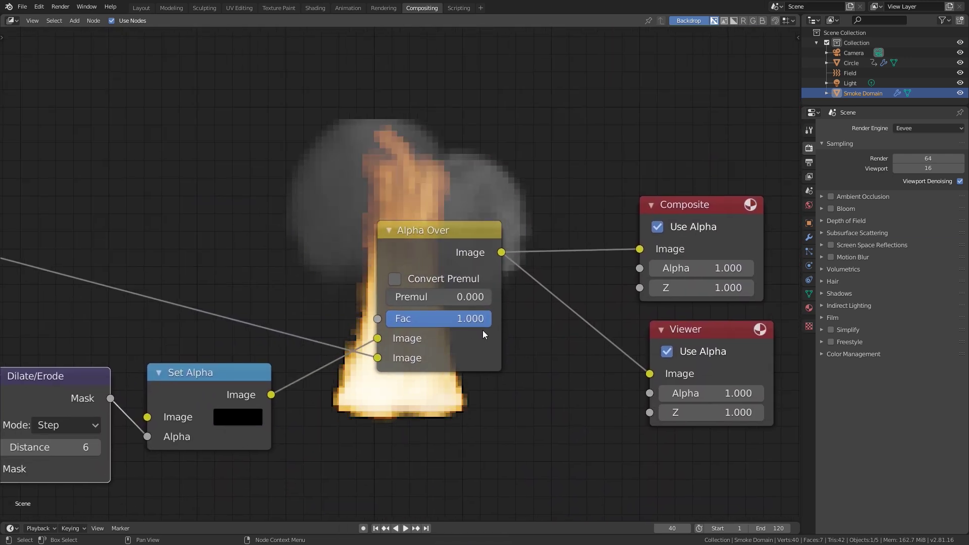
pyautogui.moveTo(415, 299); pyautogui.dragTo(500, 299)
pyautogui.moveTo(456, 343); pyautogui.dragTo(335, 131, button='middle')
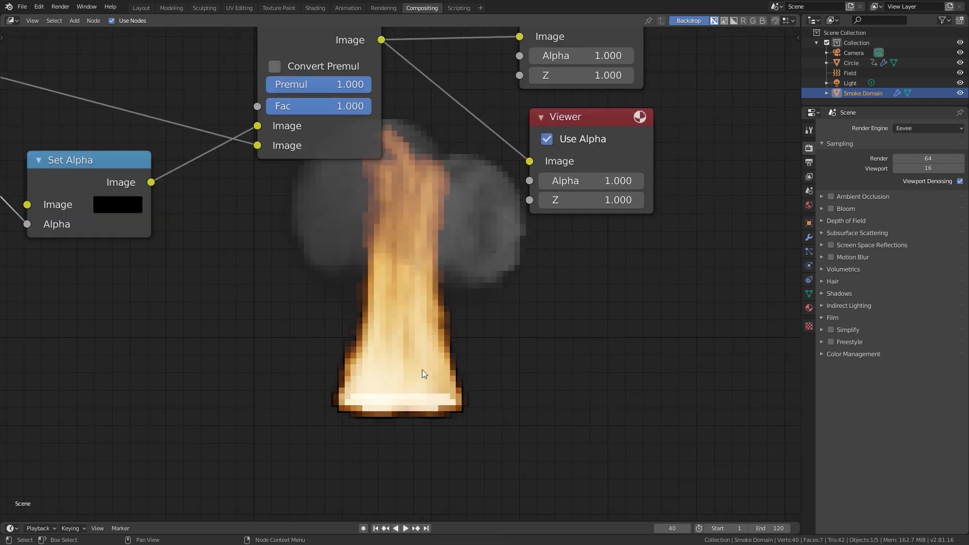
pyautogui.scroll(-1, 401, 235)
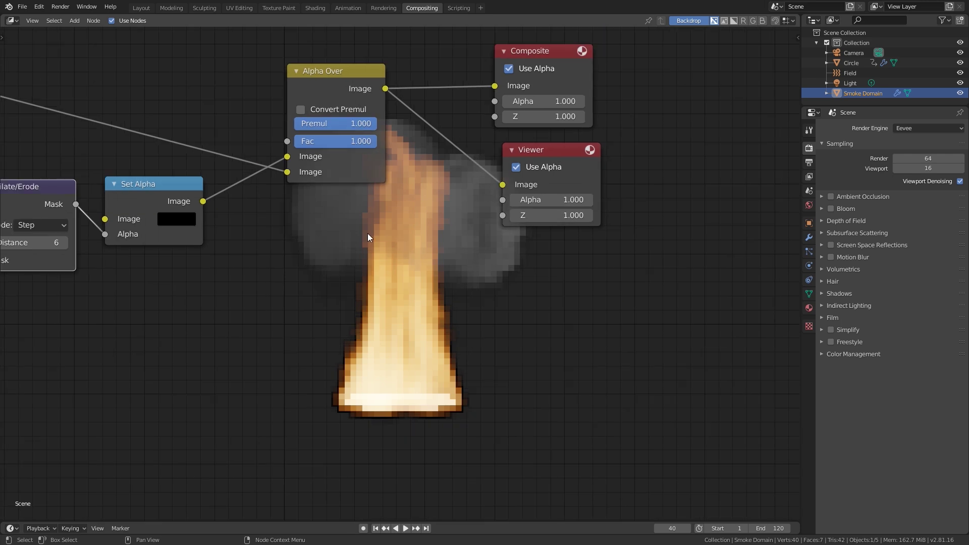
pyautogui.moveTo(349, 195); pyautogui.dragTo(354, 278, button='middle')
pyautogui.hotkey('shift', 'a')
pyautogui.moveTo(425, 230)
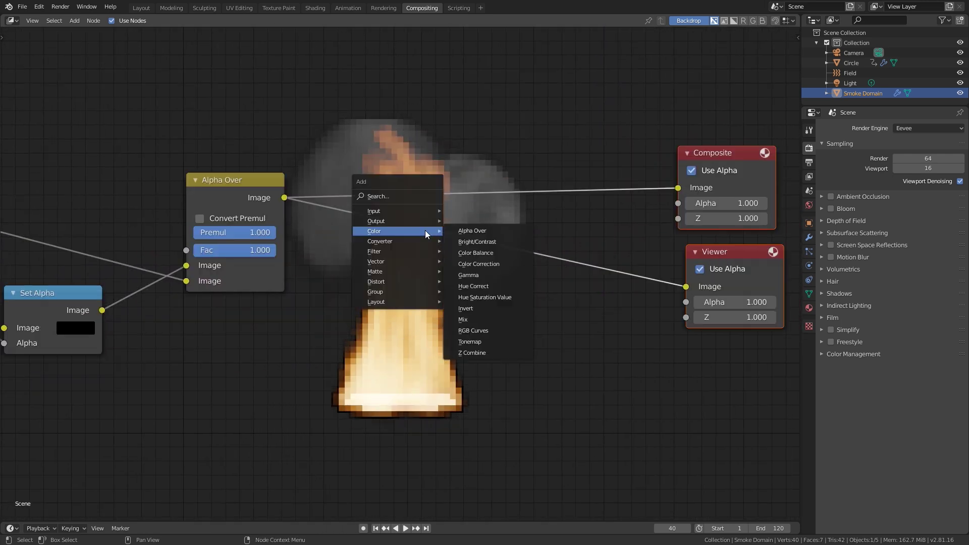
pyautogui.click(484, 254)
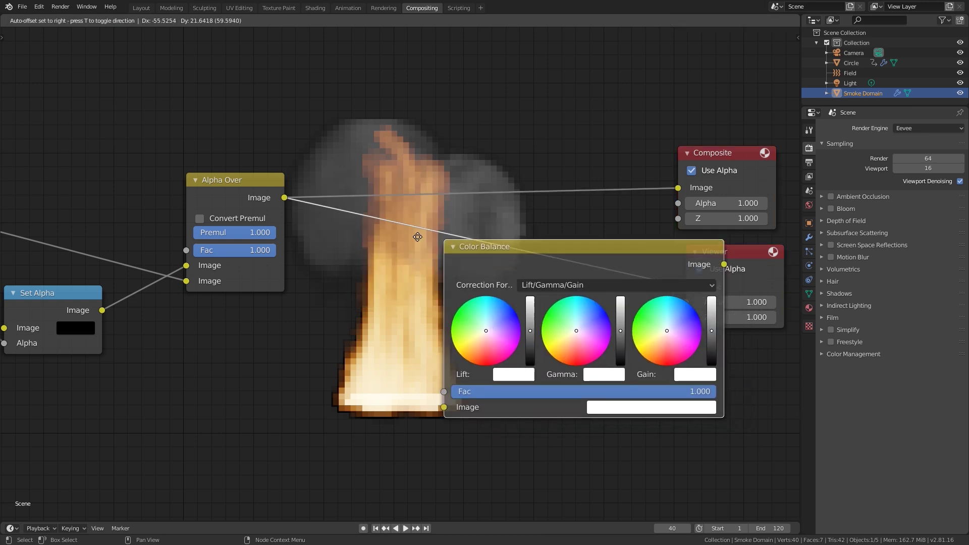
pyautogui.click(354, 235)
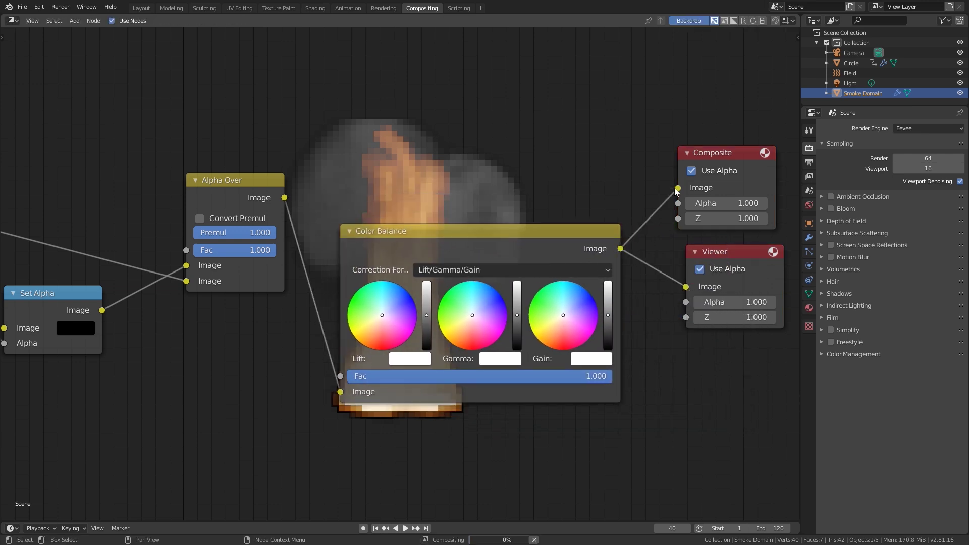
pyautogui.scroll(1, 524, 232)
pyautogui.moveTo(540, 218); pyautogui.dragTo(382, 238, button='middle')
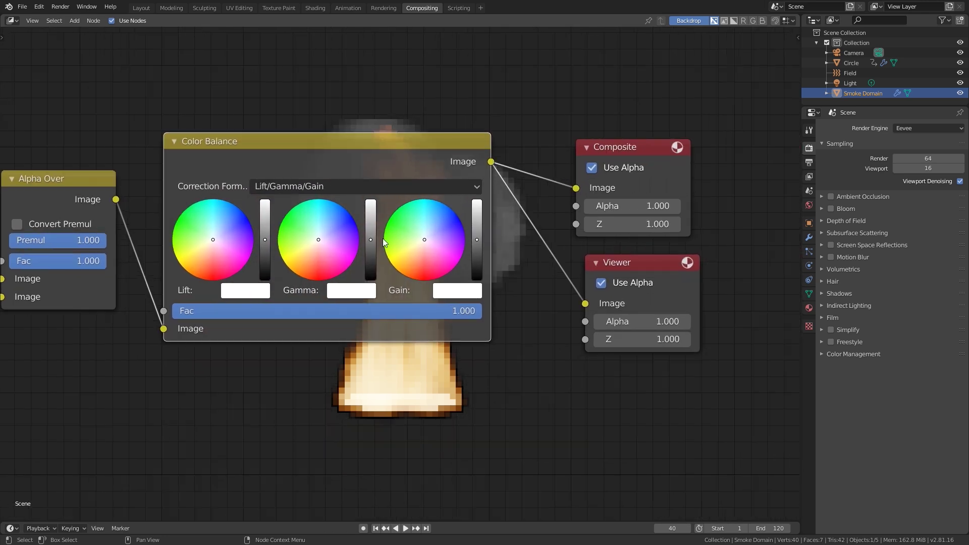
pyautogui.scroll(1, 465, 252)
pyautogui.moveTo(500, 278); pyautogui.dragTo(339, 219, button='middle')
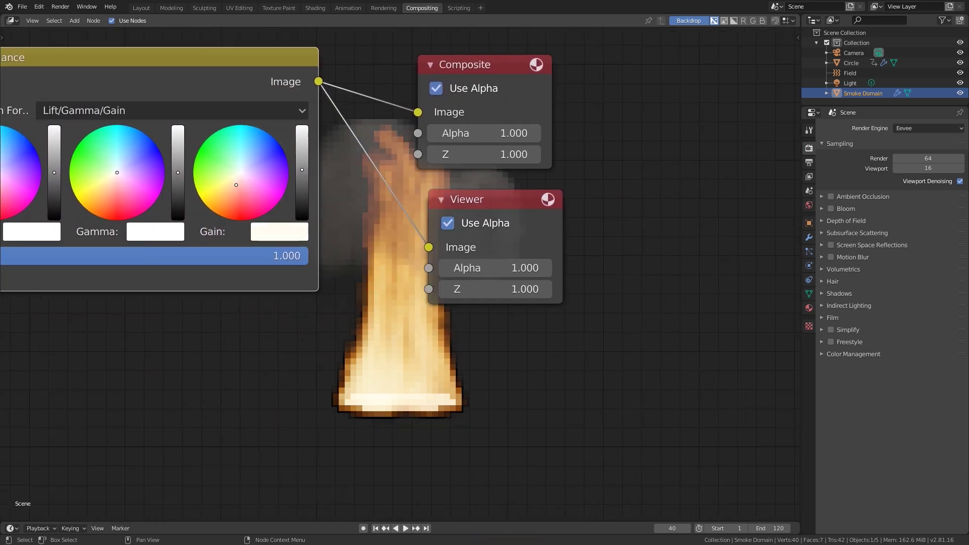
pyautogui.moveTo(400, 347); pyautogui.dragTo(467, 342, button='middle')
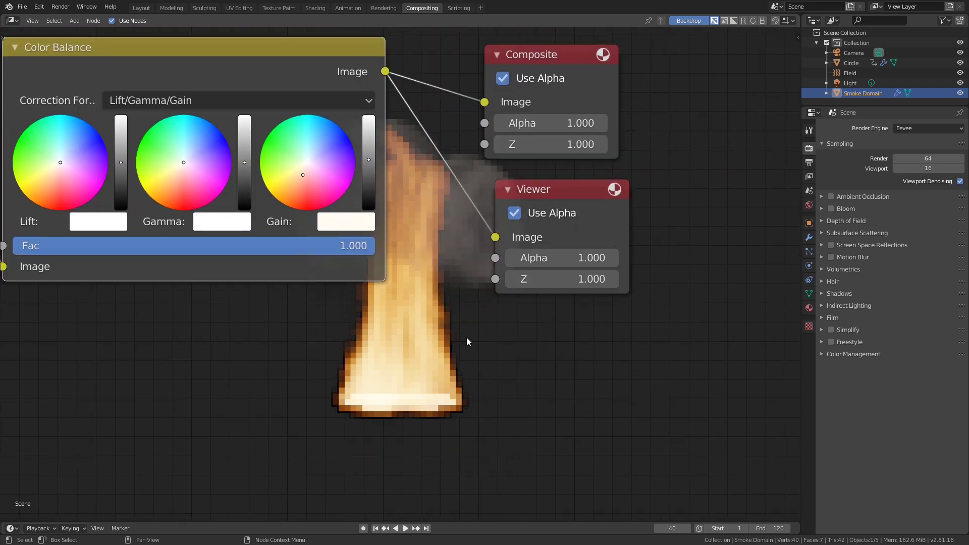
pyautogui.moveTo(301, 177); pyautogui.dragTo(292, 188)
pyautogui.moveTo(467, 343); pyautogui.dragTo(455, 212, button='middle')
pyautogui.moveTo(430, 258); pyautogui.dragTo(423, 345, button='middle')
pyautogui.moveTo(349, 314); pyautogui.dragTo(350, 208, button='middle')
pyautogui.press('x')
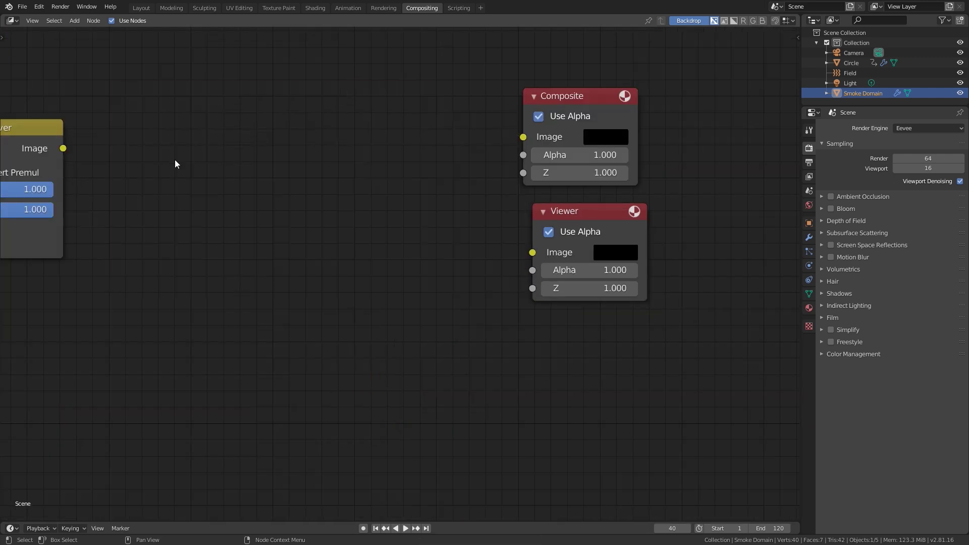
pyautogui.moveTo(64, 148); pyautogui.dragTo(543, 147)
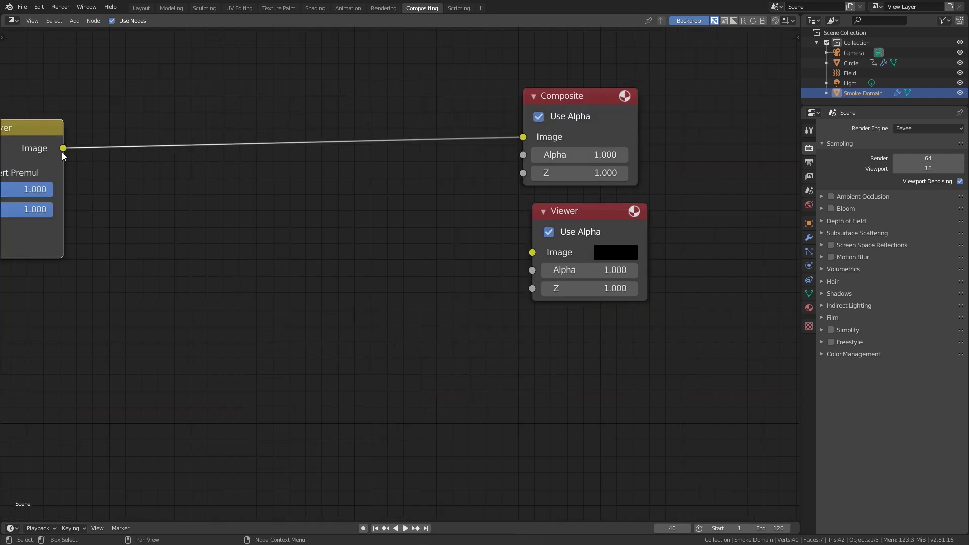
pyautogui.moveTo(63, 149); pyautogui.dragTo(532, 253)
pyautogui.scroll(-1, 533, 252)
pyautogui.moveTo(331, 214); pyautogui.dragTo(394, 274, button='middle')
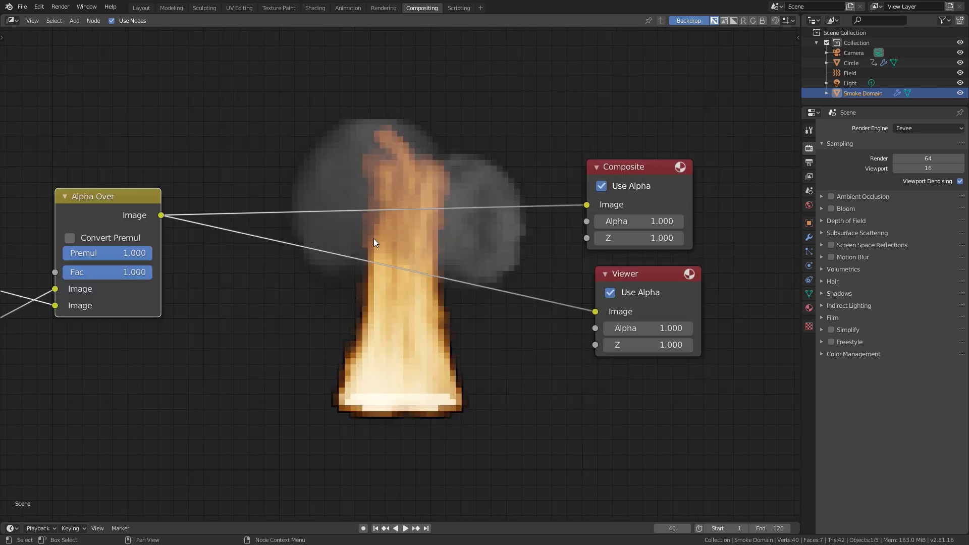
# - Insert a second Alpha Over before Composite and Viewer, with the fire in its lower Image input
pyautogui.hotkey('shift', 'a')
pyautogui.moveTo(373, 229)
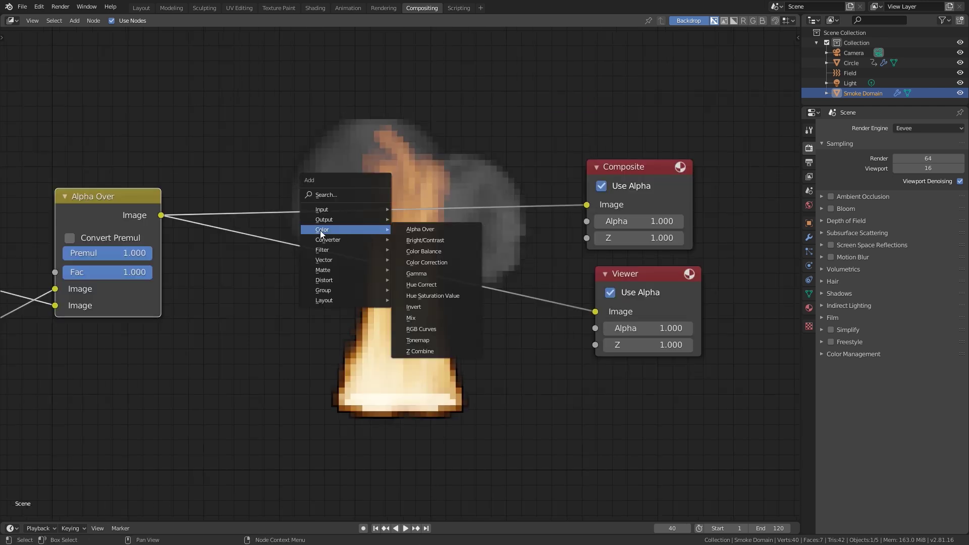
pyautogui.click(439, 229)
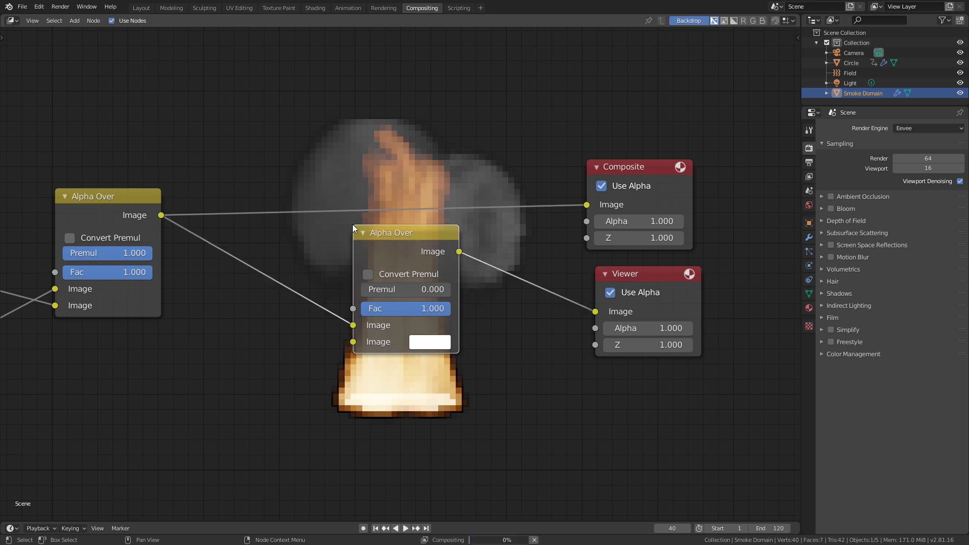
pyautogui.click(353, 225)
pyautogui.moveTo(459, 251); pyautogui.dragTo(468, 247)
pyautogui.moveTo(601, 194); pyautogui.dragTo(587, 204)
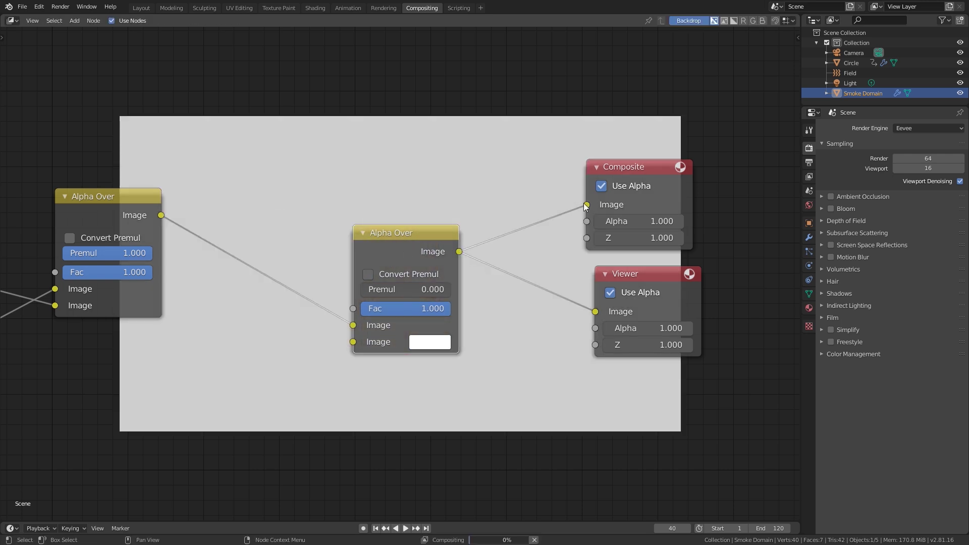
pyautogui.moveTo(353, 325); pyautogui.dragTo(286, 237)
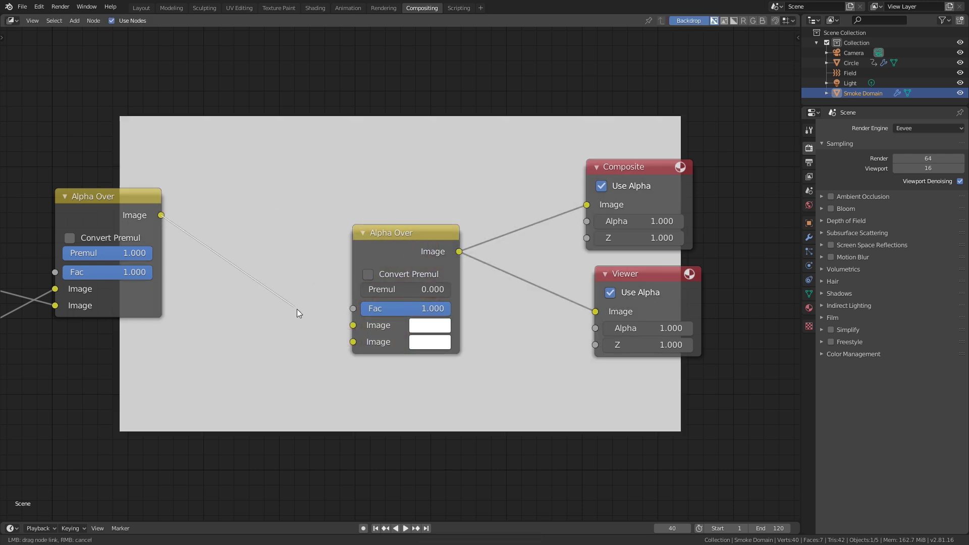
pyautogui.moveTo(297, 313); pyautogui.dragTo(362, 343)
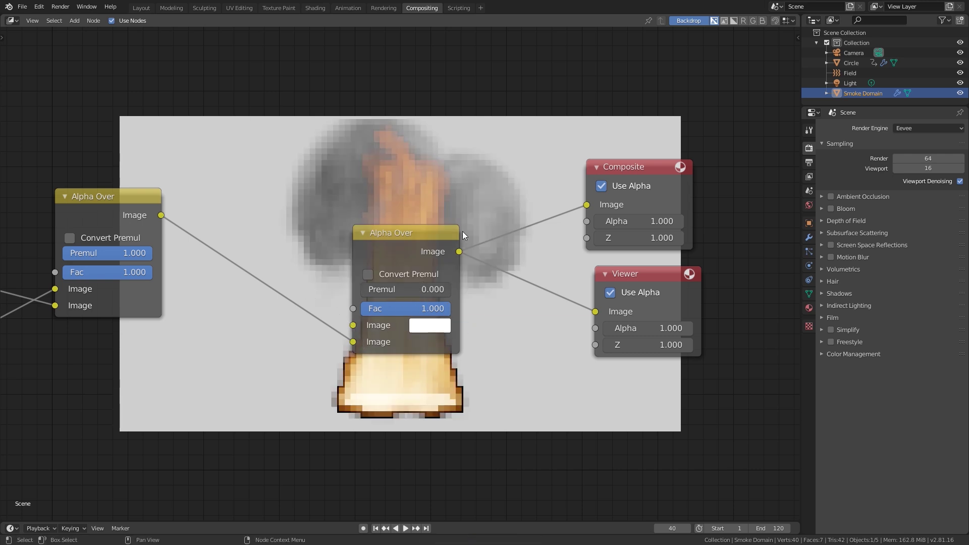
# - Set the upper Image background colour to dark gray (V 0.139)
pyautogui.moveTo(466, 327); pyautogui.dragTo(401, 223, button='middle')
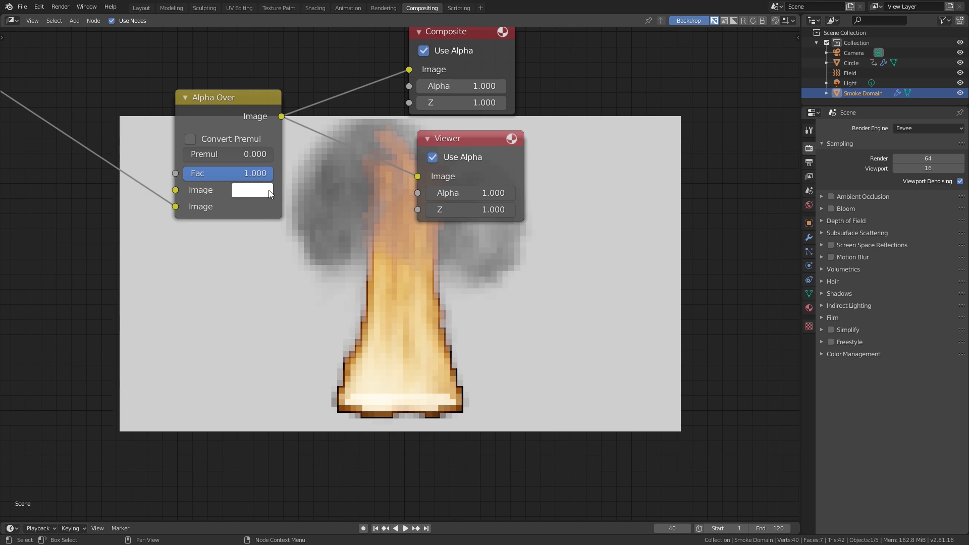
pyautogui.click(252, 192)
pyautogui.click(266, 241)
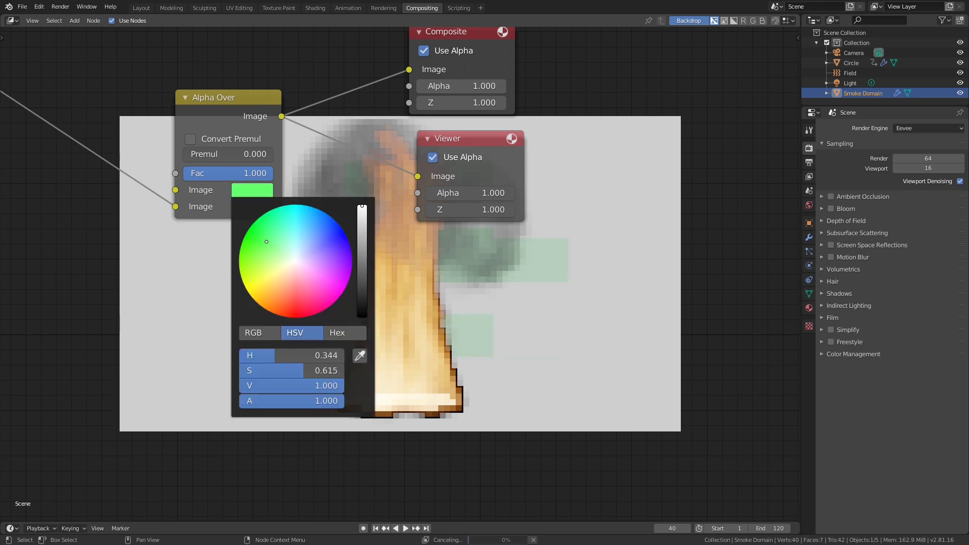
pyautogui.scroll(-1, 640, 293)
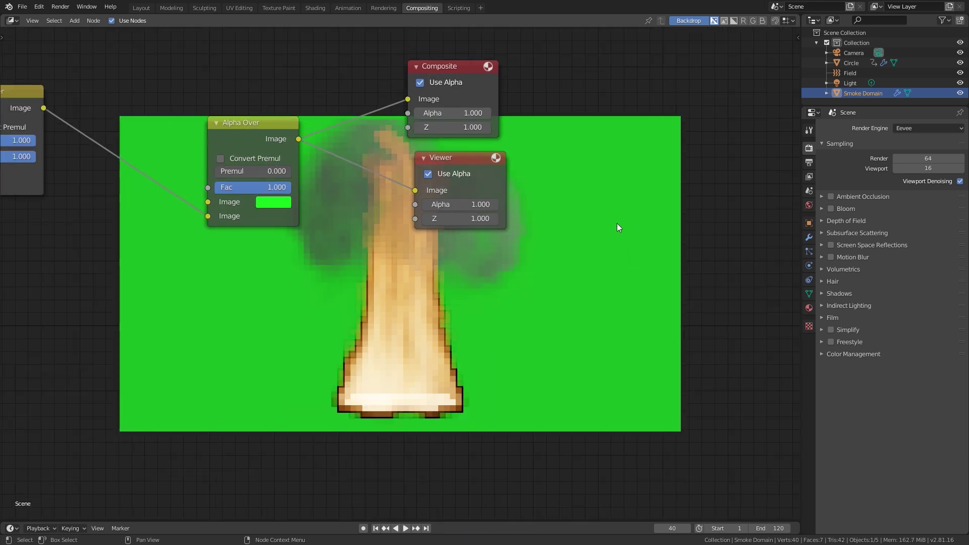
pyautogui.moveTo(577, 293); pyautogui.dragTo(522, 331, button='middle')
pyautogui.scroll(2, 522, 331)
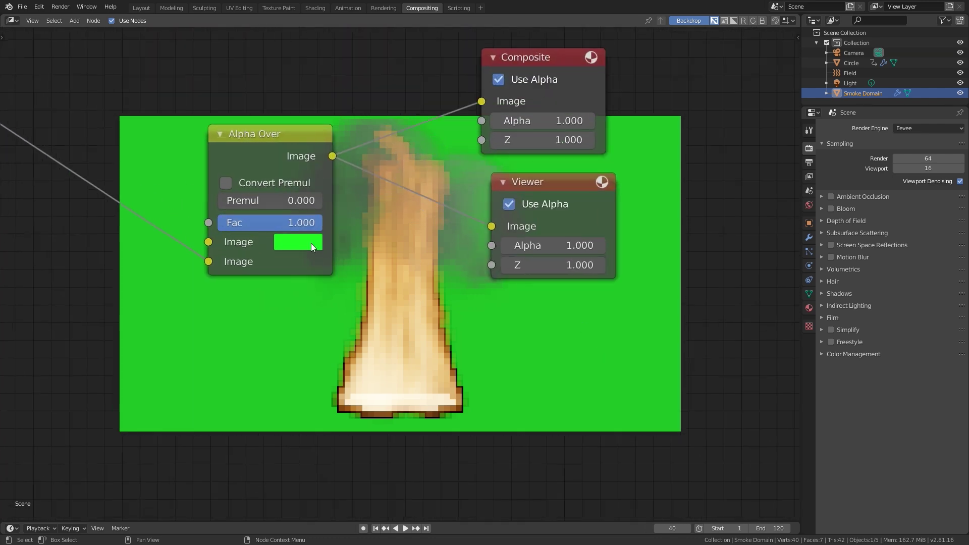
pyautogui.click(298, 242)
pyautogui.moveTo(429, 359); pyautogui.dragTo(434, 393)
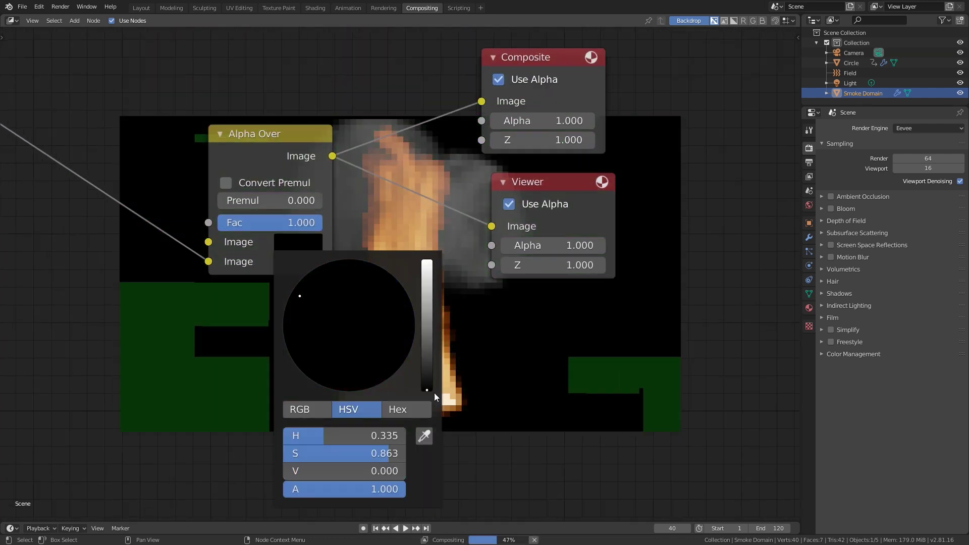
pyautogui.moveTo(411, 313); pyautogui.dragTo(303, 124, button='middle')
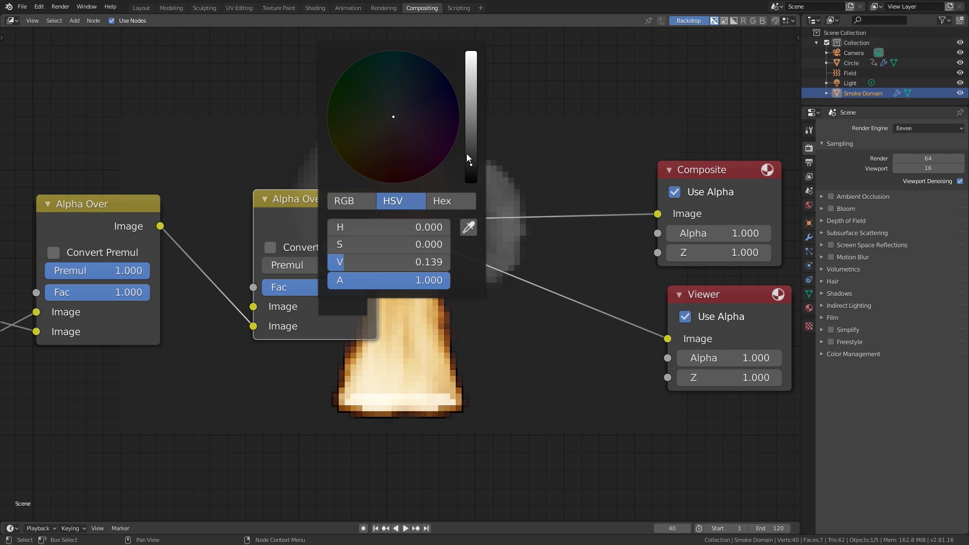
pyautogui.moveTo(475, 514); pyautogui.dragTo(411, 390, button='middle')
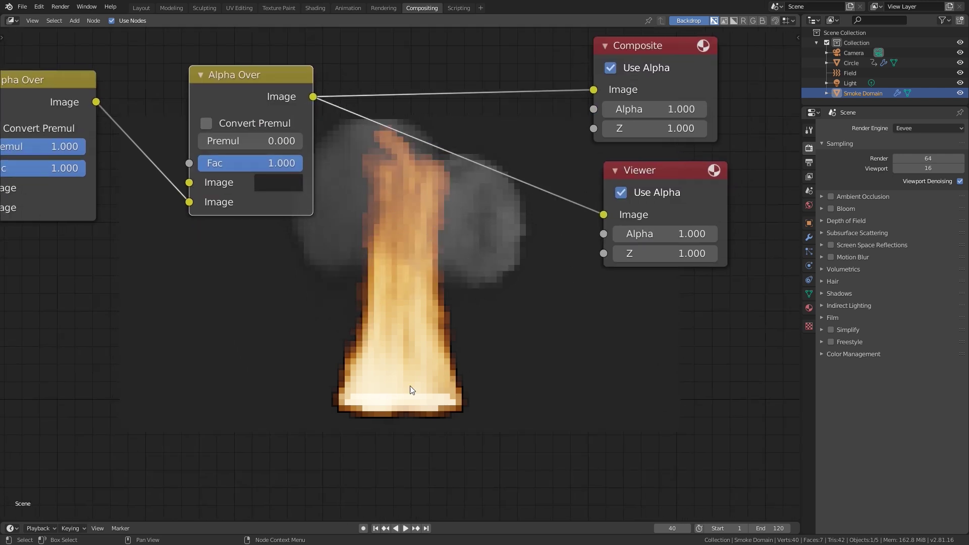
pyautogui.scroll(-2, 316, 223)
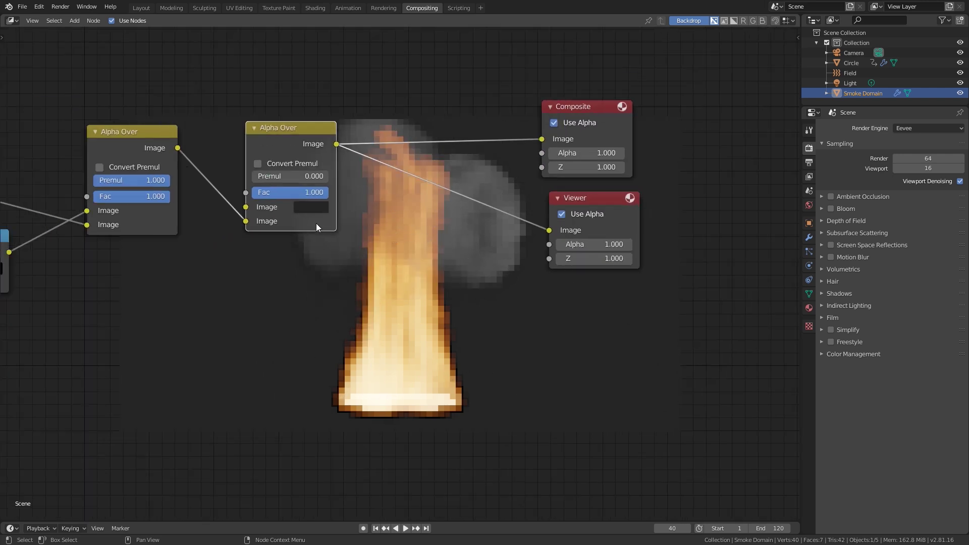
pyautogui.moveTo(316, 223); pyautogui.dragTo(439, 300, button='middle')
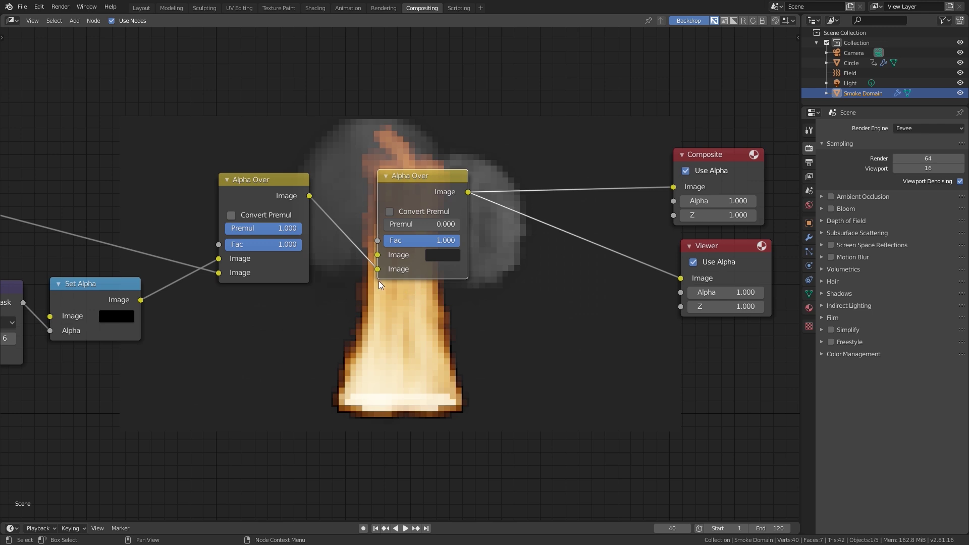
# - Save the project and set the render output path to the Tutorial folder
pyautogui.hotkey('ctrl', 's')
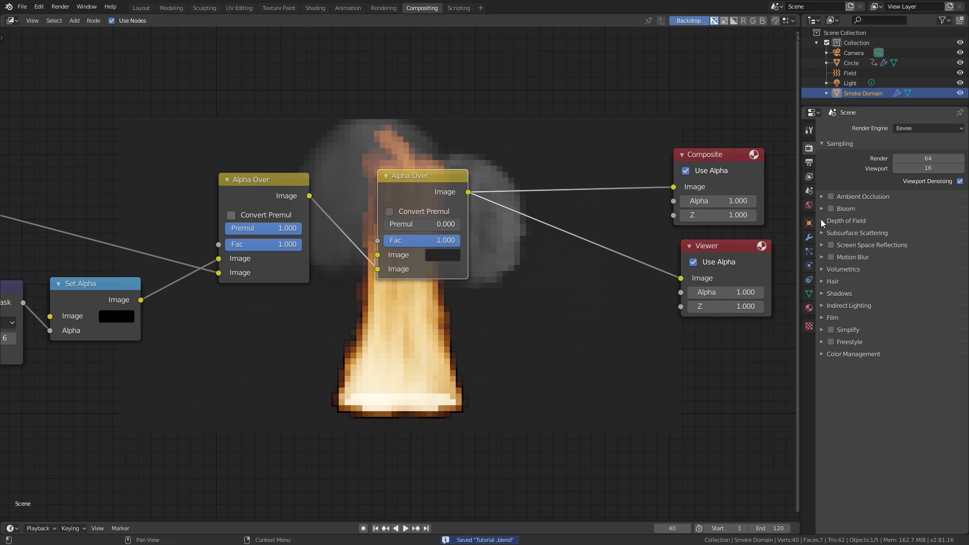
pyautogui.click(809, 162)
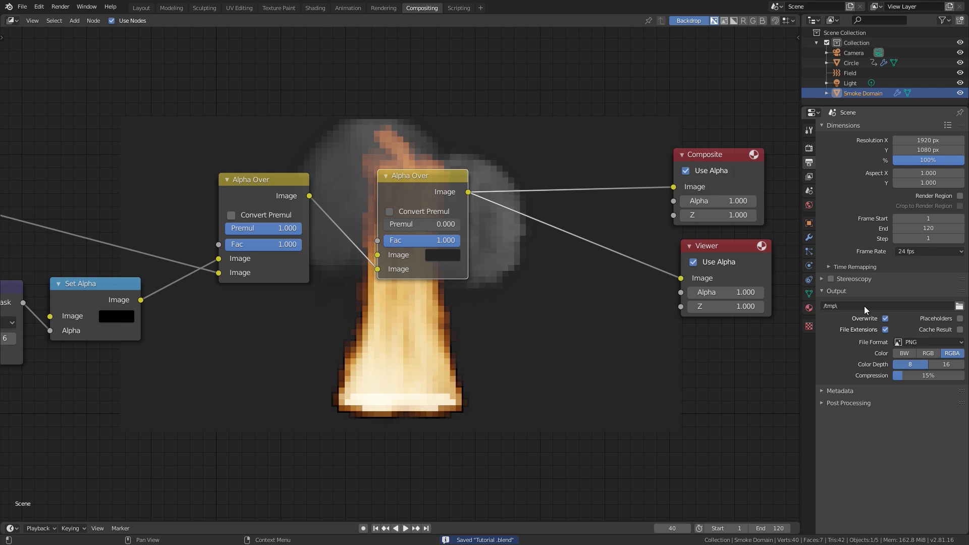
pyautogui.click(959, 307)
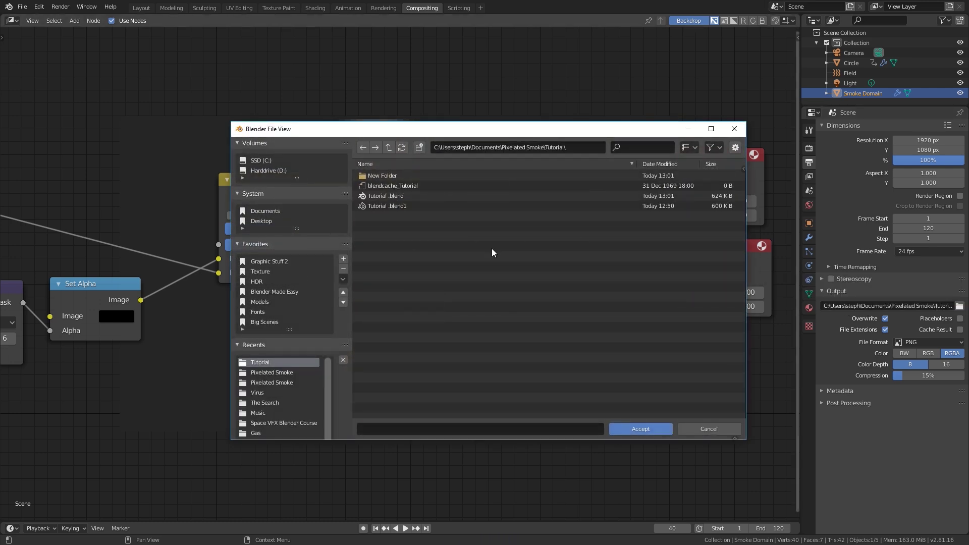
pyautogui.click(638, 433)
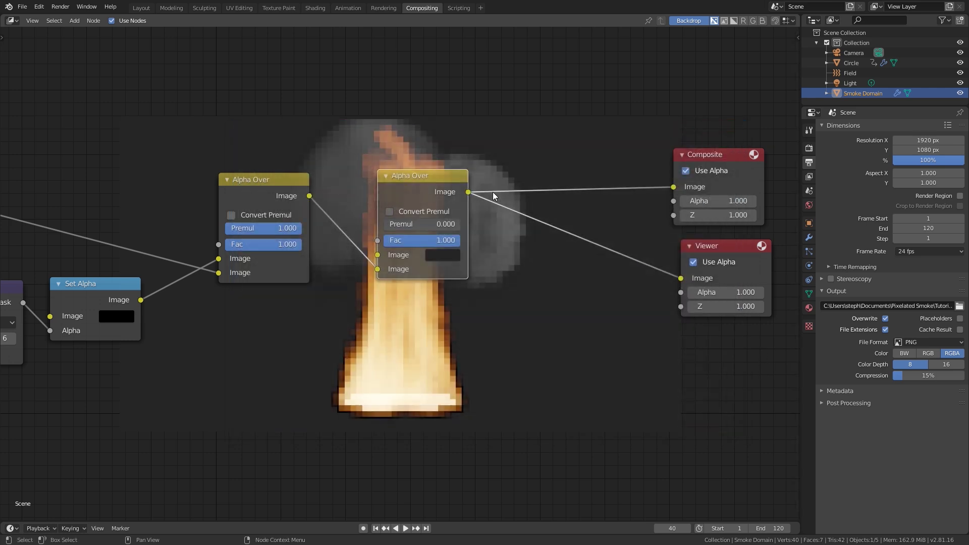
# - Switch the output file format to FFmpeg video, expand Encoding, and save again
pyautogui.click(911, 343)
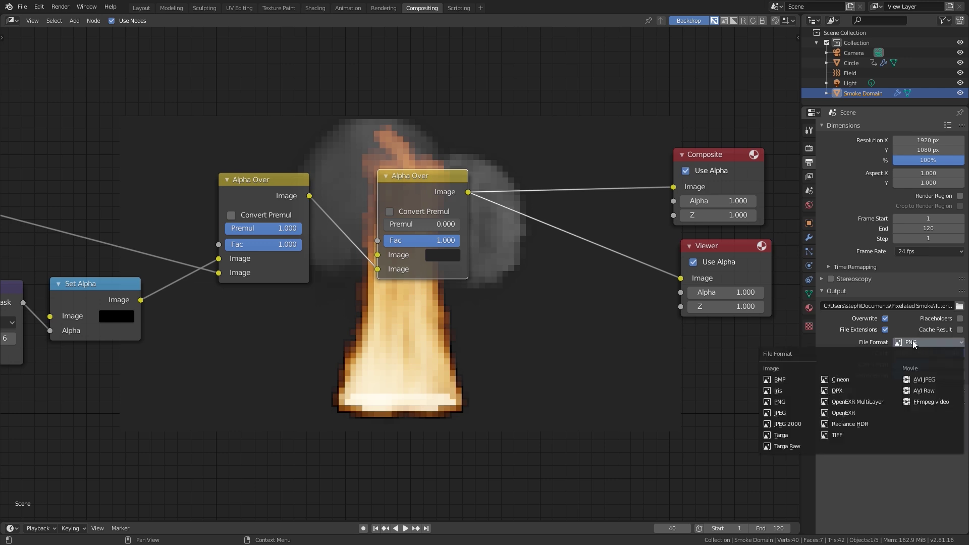
pyautogui.click(929, 407)
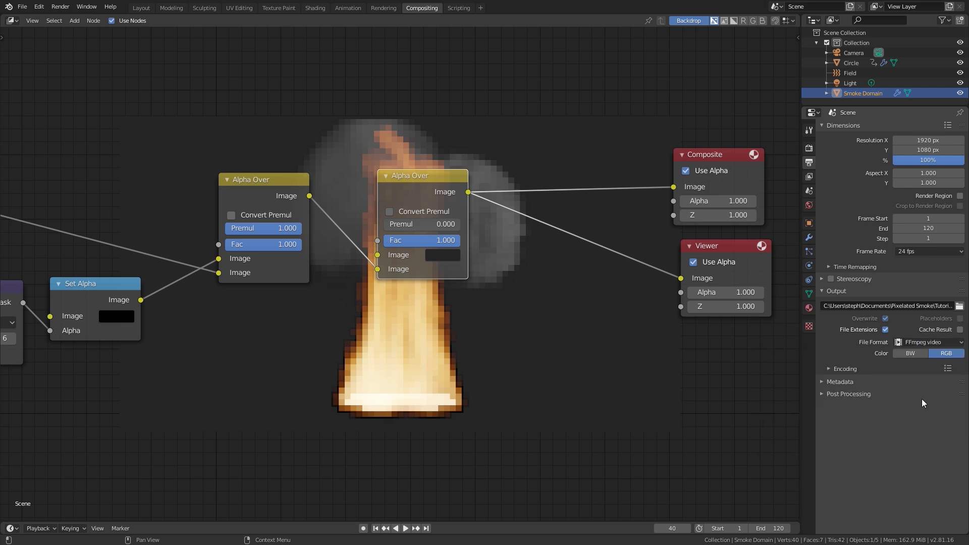
pyautogui.click(845, 369)
pyautogui.hotkey('ctrl', 's')
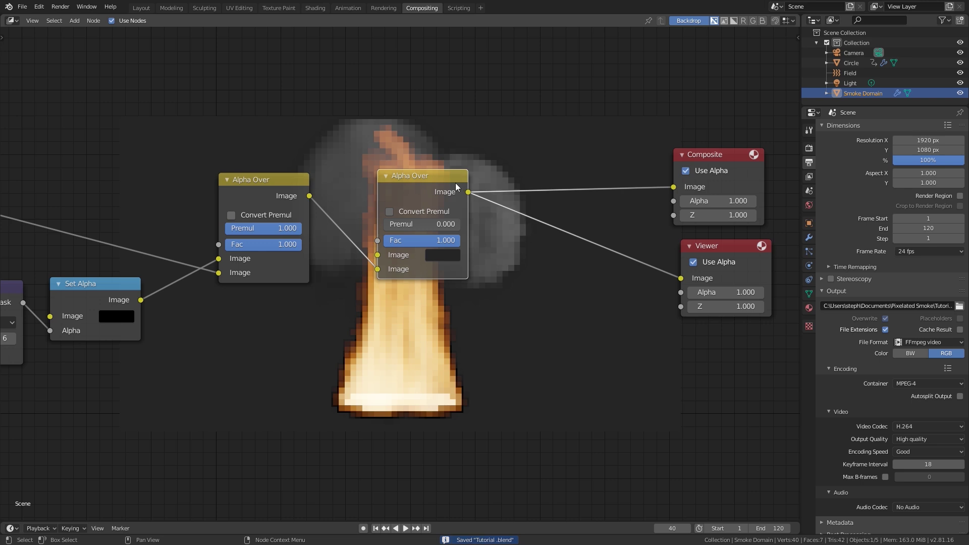
pyautogui.click(60, 7)
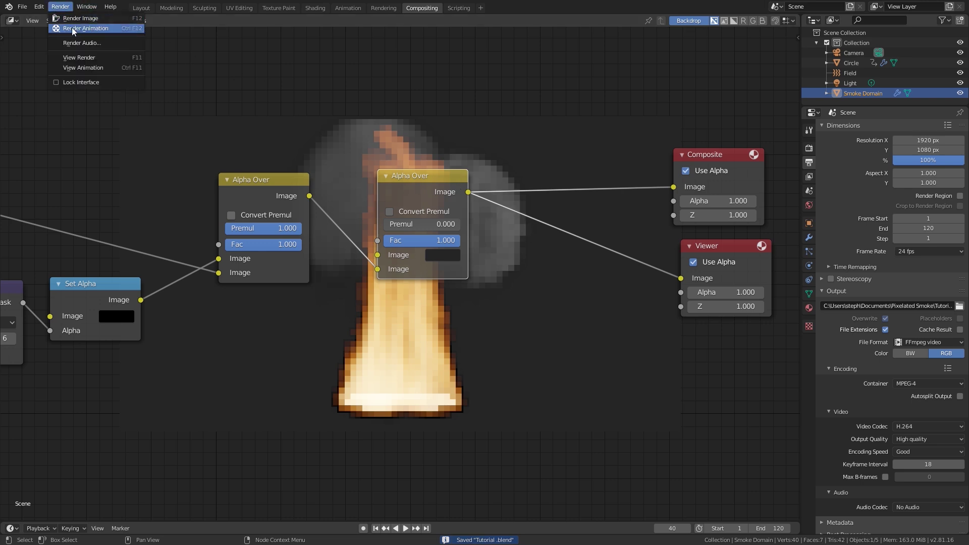
# - Render the animation through frame 120, then close the render window
pyautogui.click(80, 28)
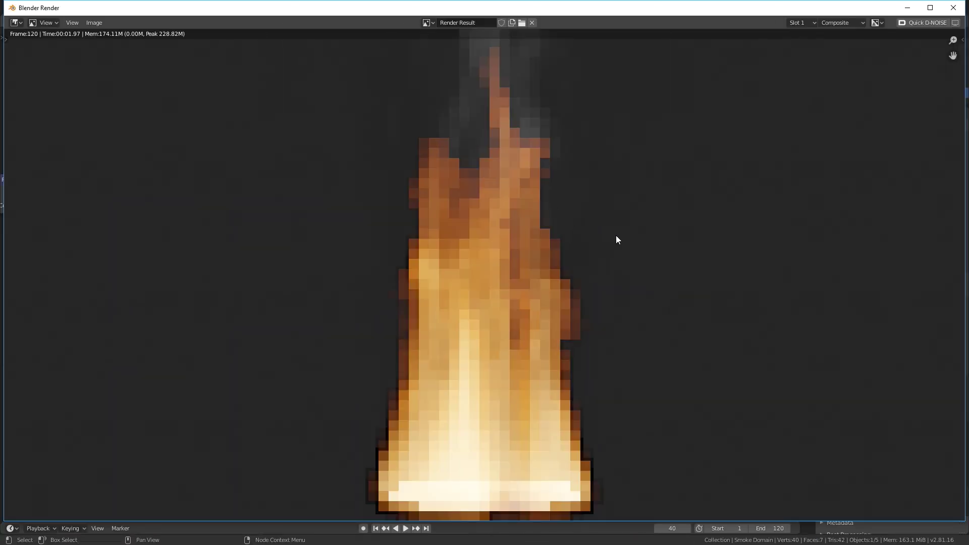
pyautogui.click(954, 9)
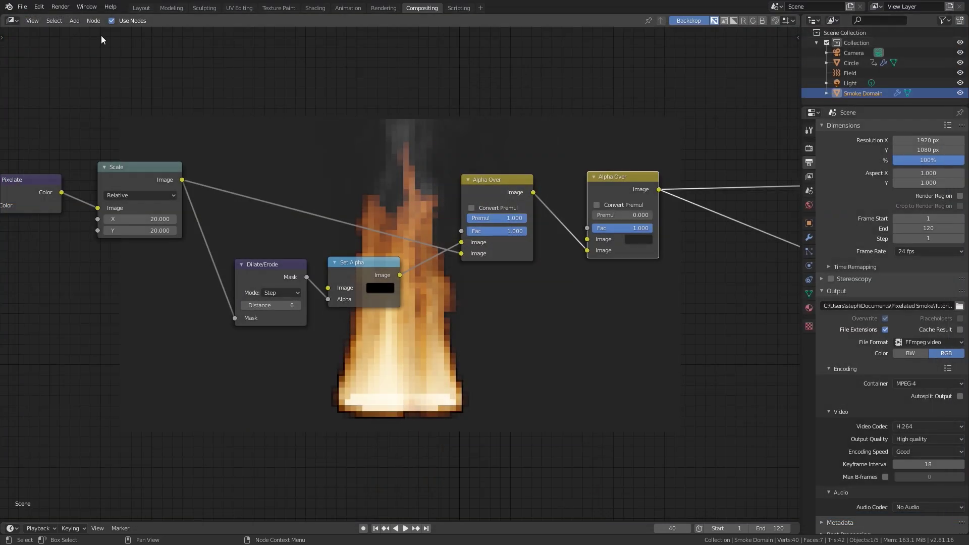
# - Play back the rendered 0001-0120.mp4 with View Animation, then close the player
pyautogui.click(60, 7)
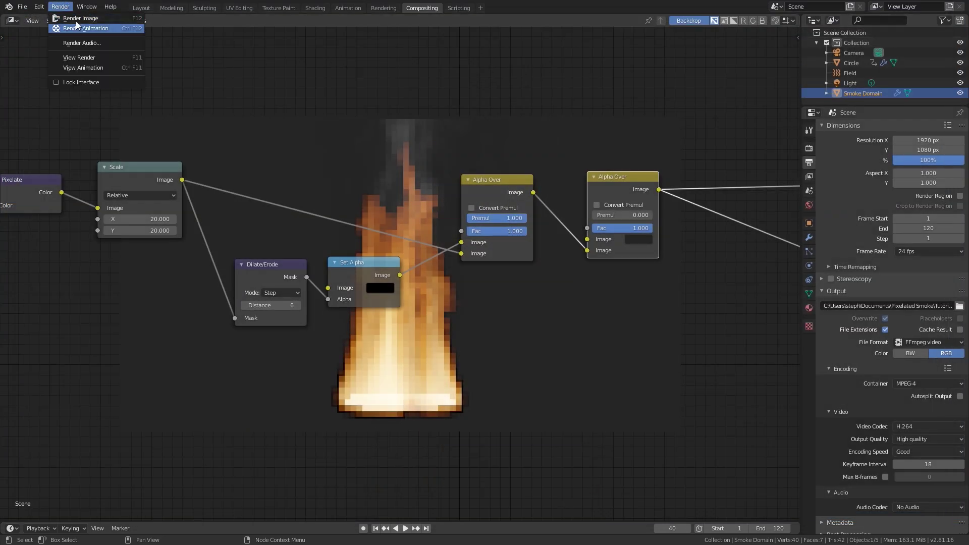
pyautogui.click(80, 68)
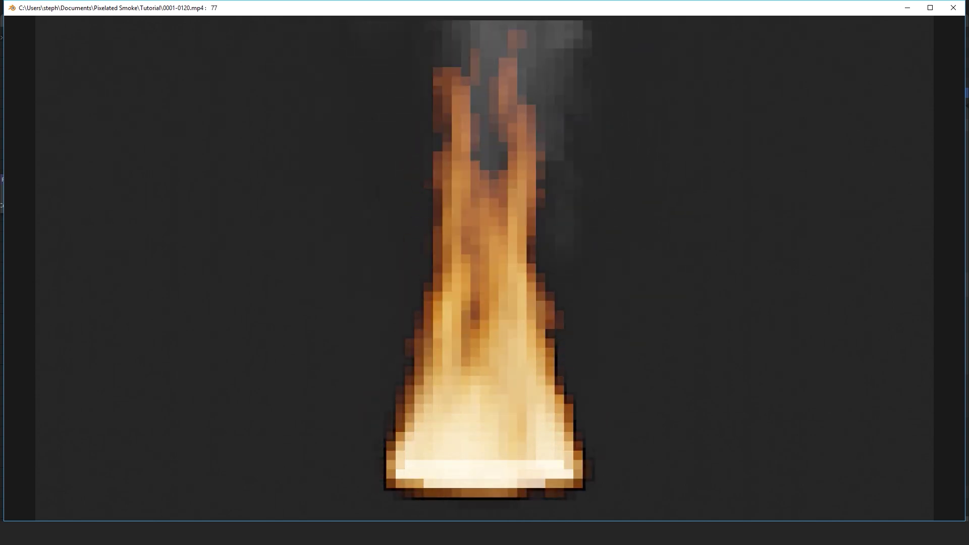
pyautogui.click(824, 215)
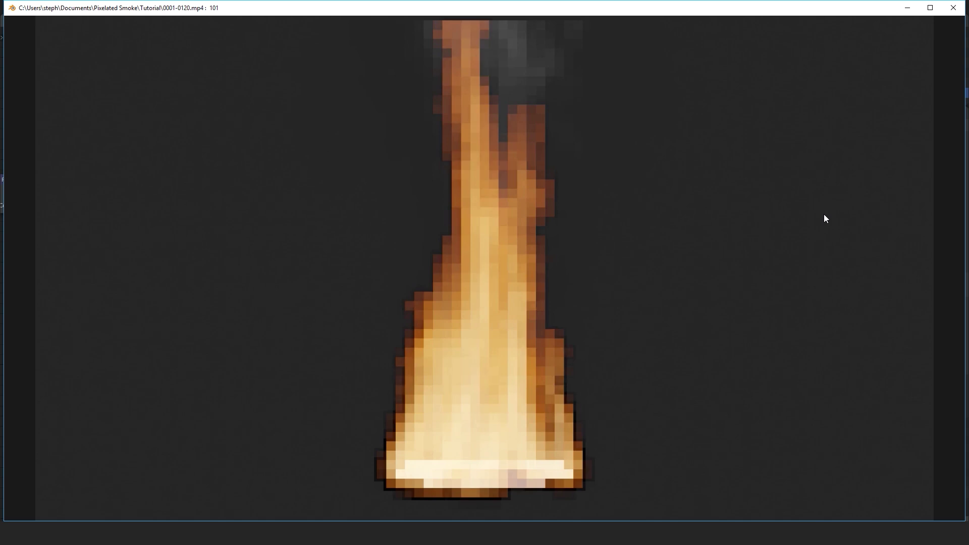
pyautogui.press('Escape')
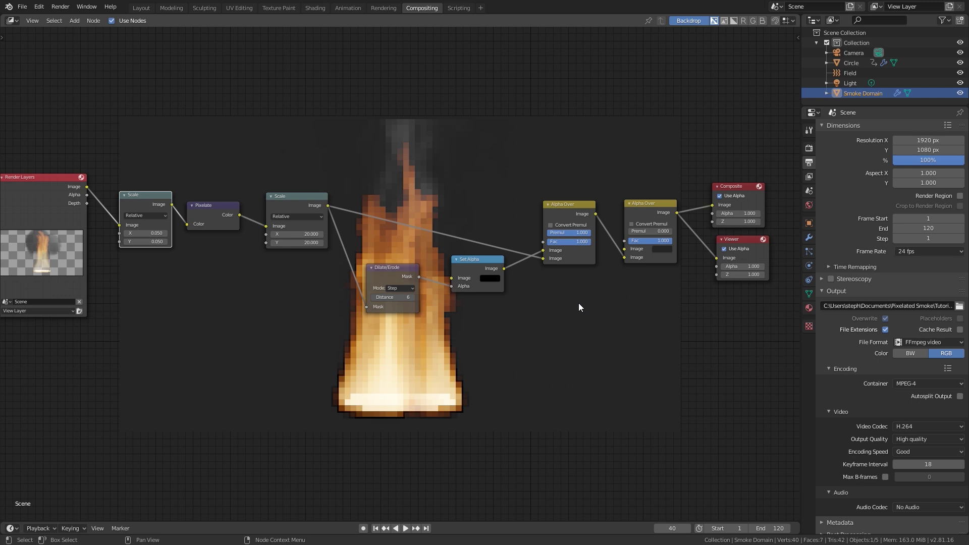
# - Nudge the Pixelate node and the second Scale node slightly to the right
pyautogui.moveTo(209, 209); pyautogui.dragTo(218, 210)
pyautogui.moveTo(280, 202); pyautogui.dragTo(283, 200)
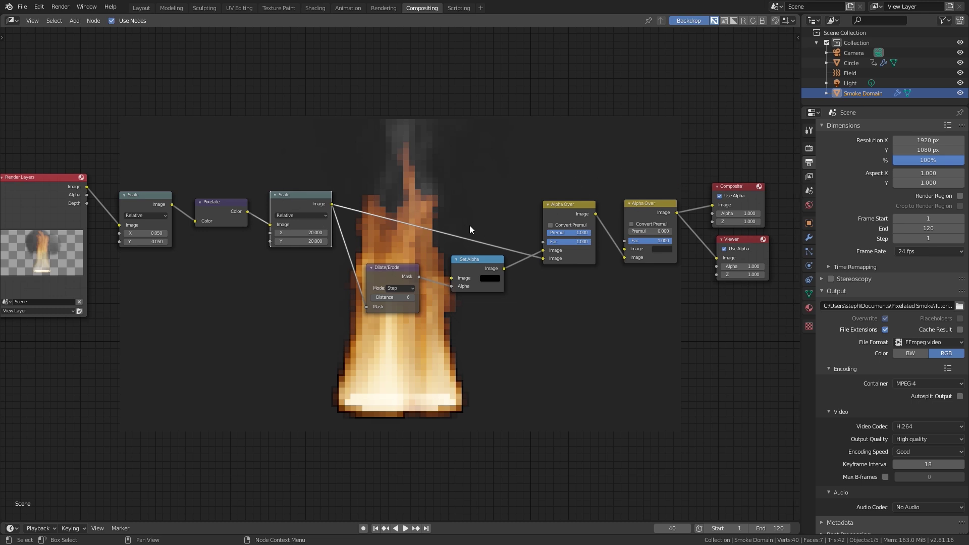
pyautogui.scroll(-3, 457, 399)
pyautogui.scroll(4, 504, 348)
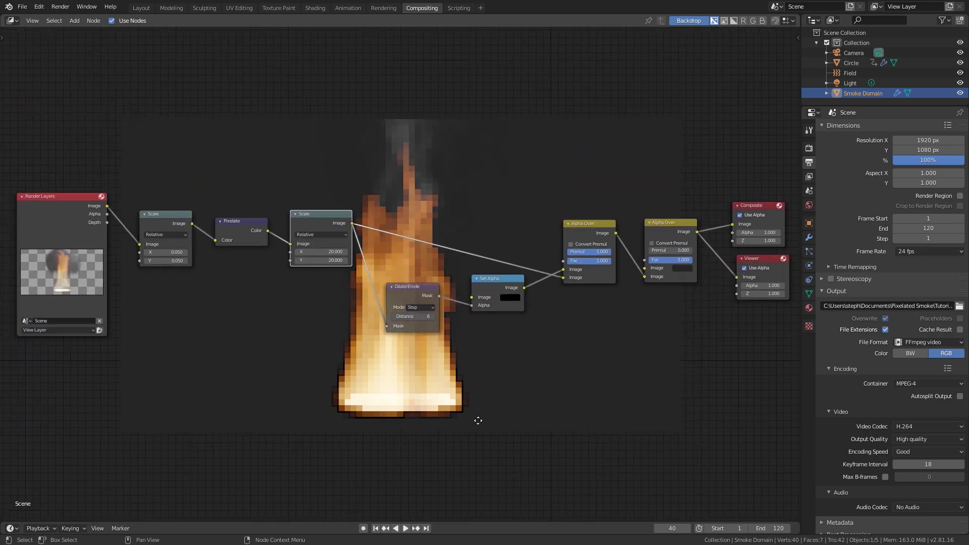